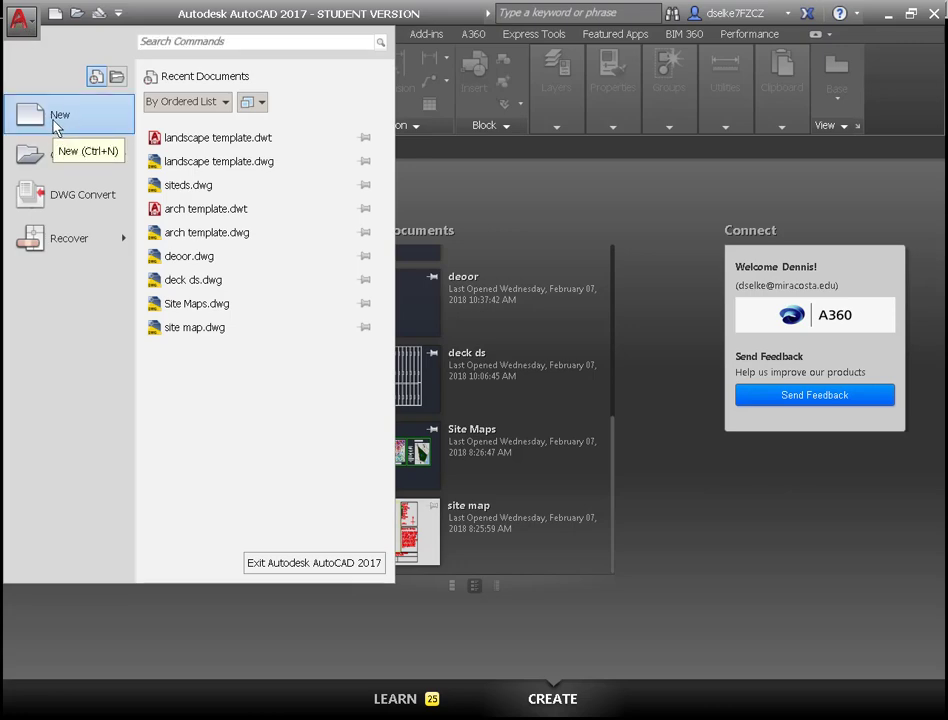
# Create a new drawing from the acad template
pyautogui.click(55, 126)
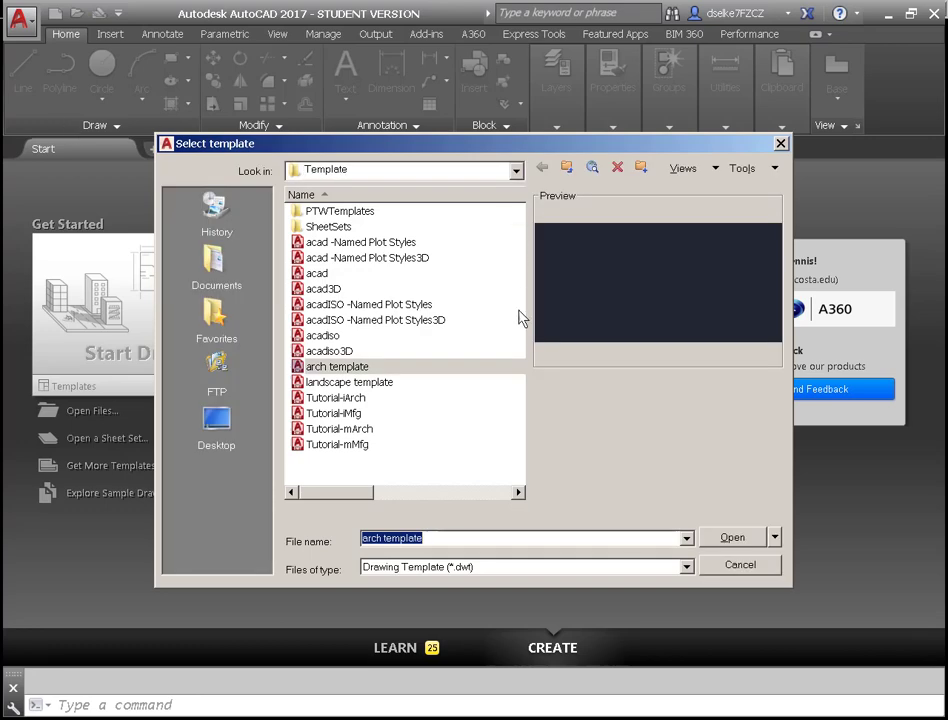
pyautogui.click(316, 274)
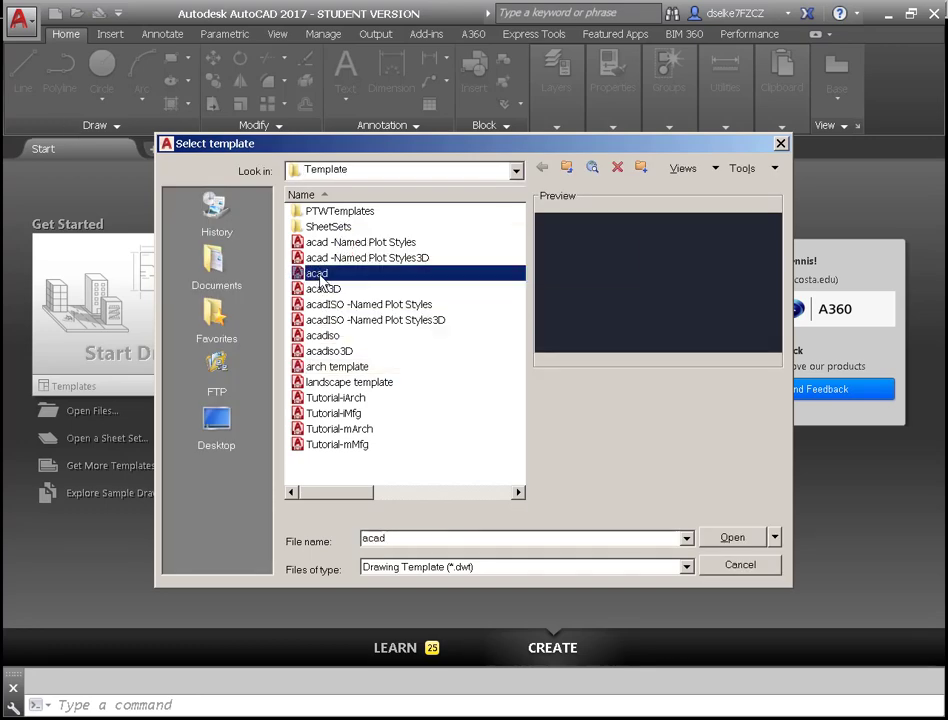
pyautogui.click(733, 539)
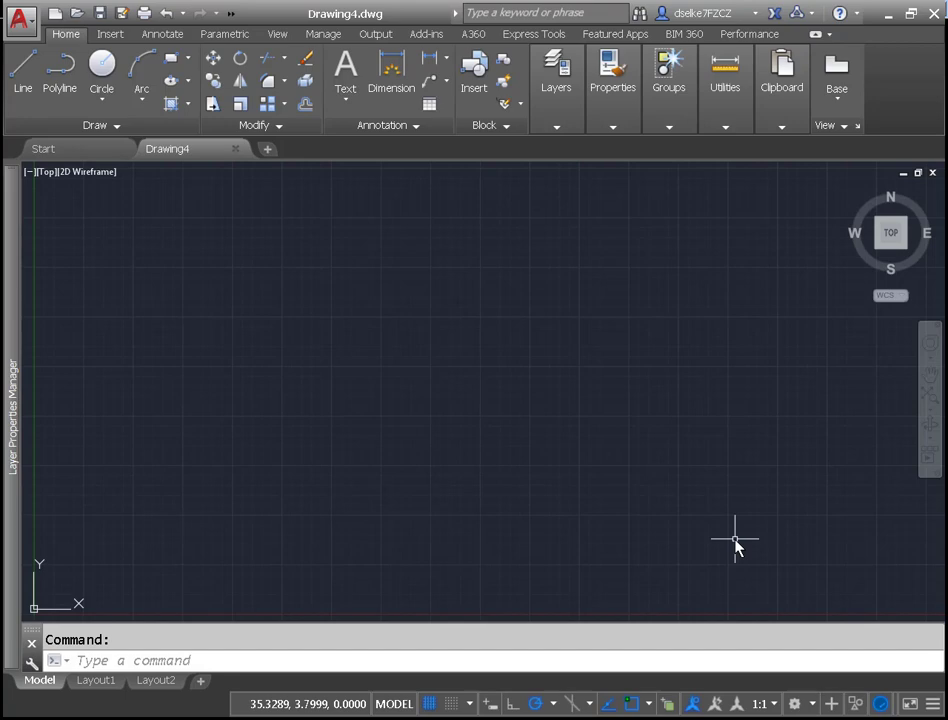
# Set the drawing units' length precision to two decimal places (0.00) with DDUNITS
pyautogui.write('ddu')
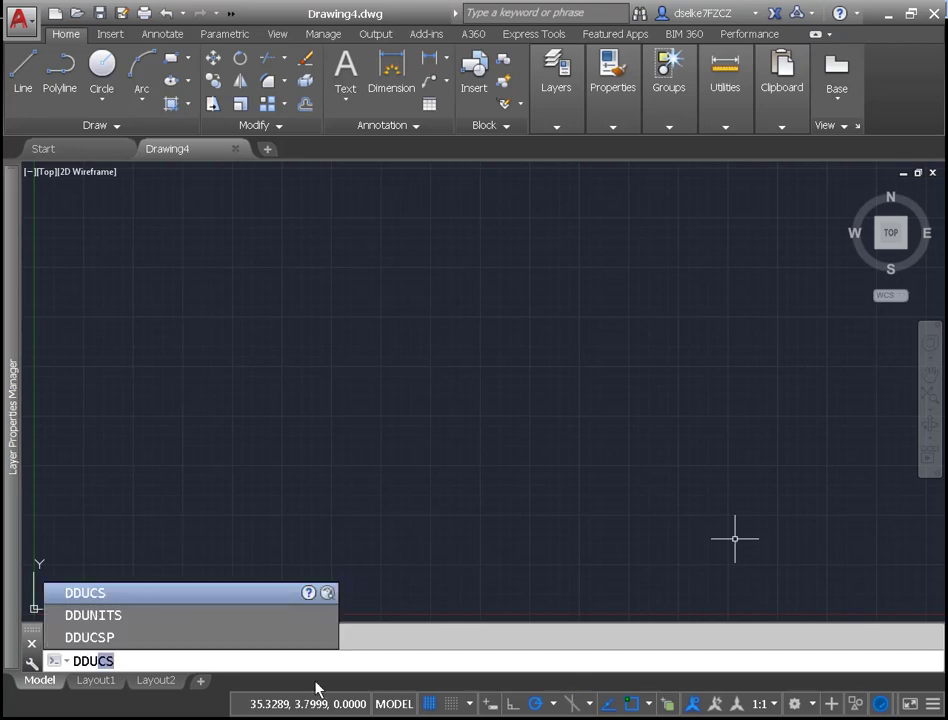
pyautogui.click(128, 615)
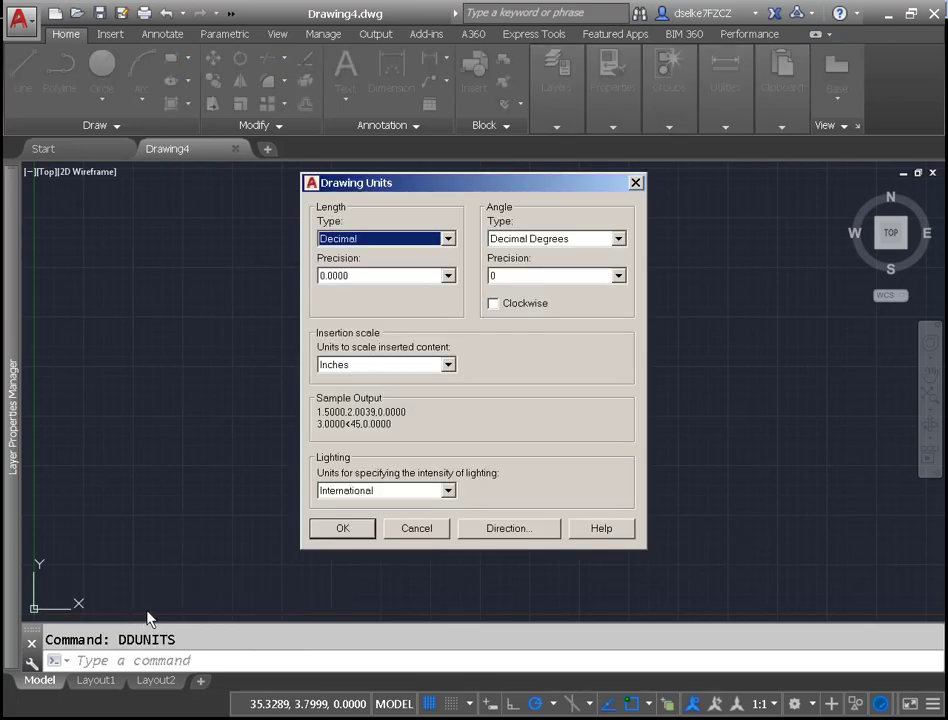
pyautogui.click(448, 277)
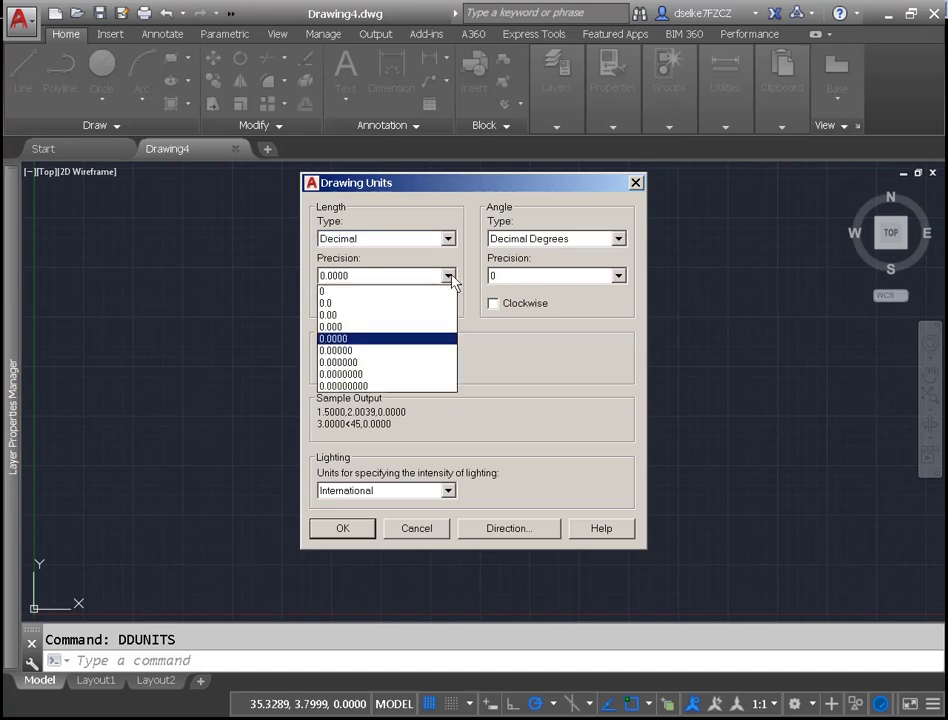
pyautogui.click(387, 315)
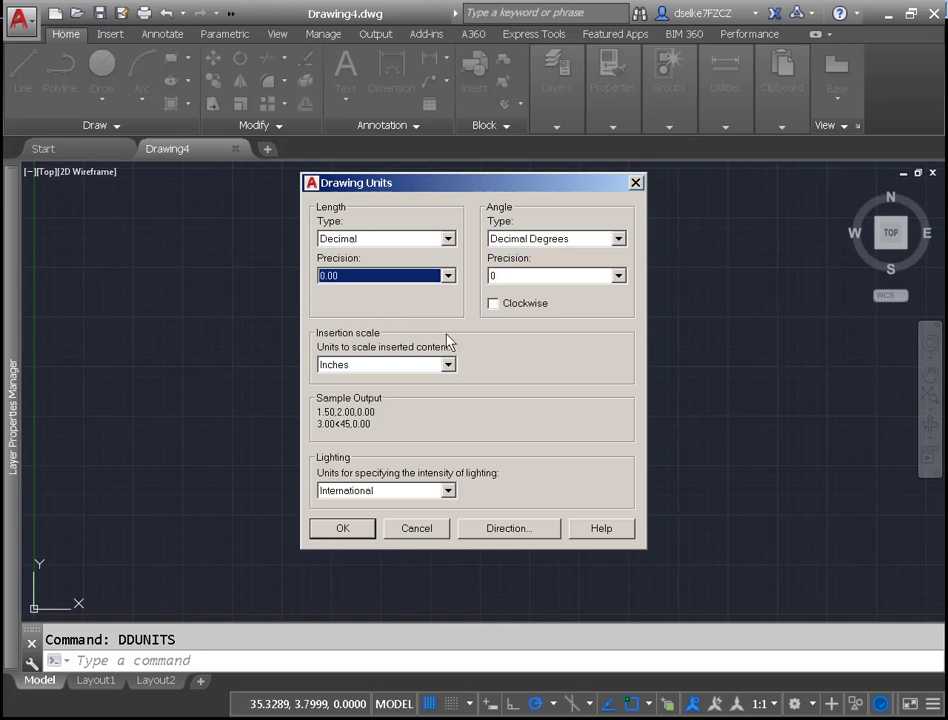
pyautogui.click(343, 533)
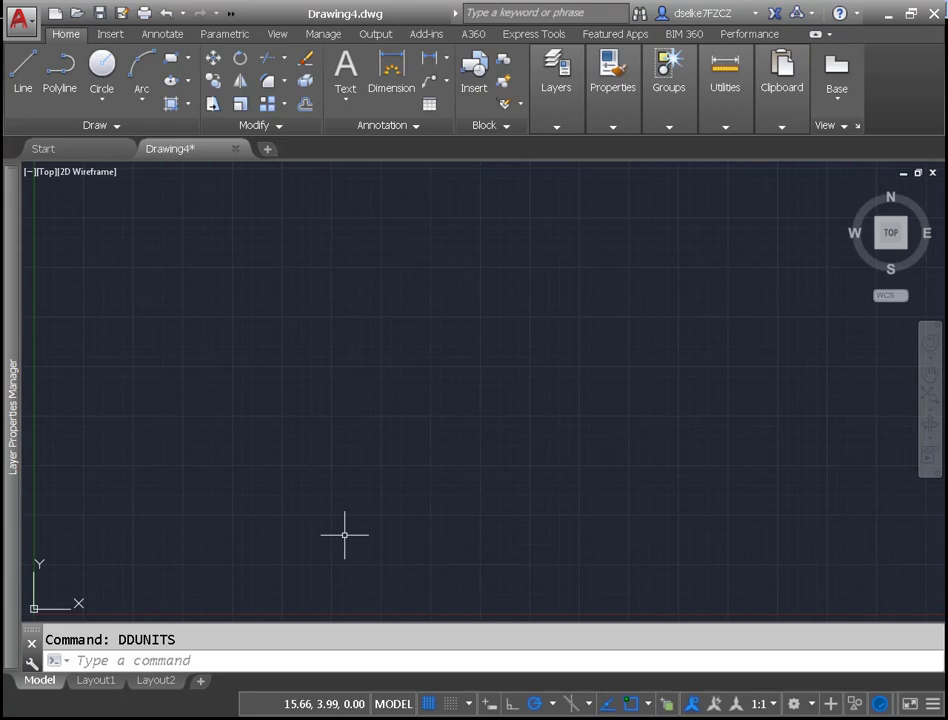
# Set the model space limits from 0,0 to 11,8.5
pyautogui.write('LIMITS')
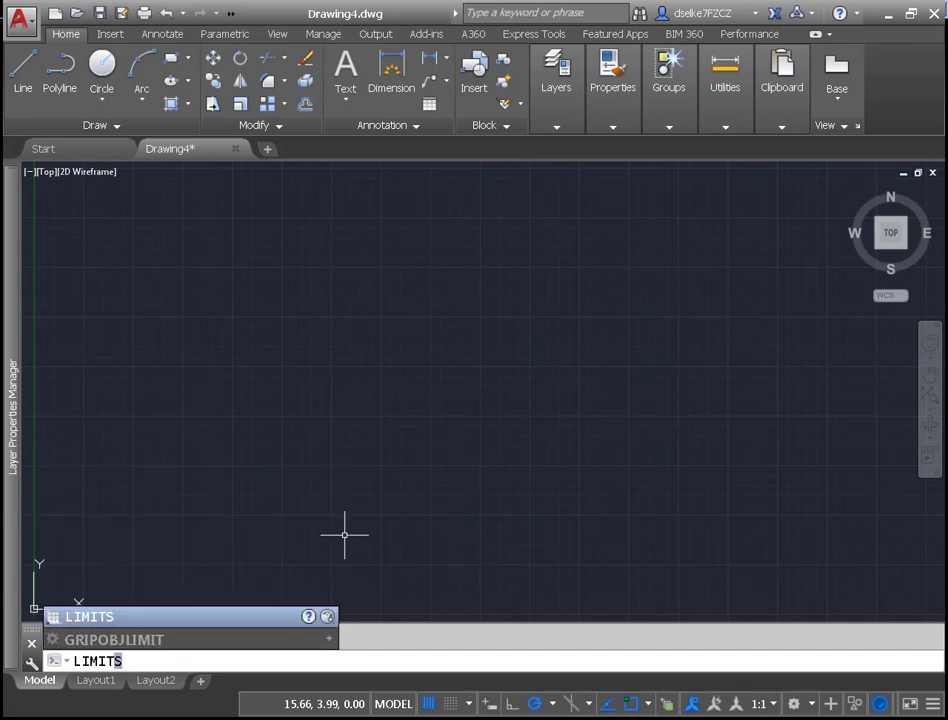
pyautogui.click(157, 617)
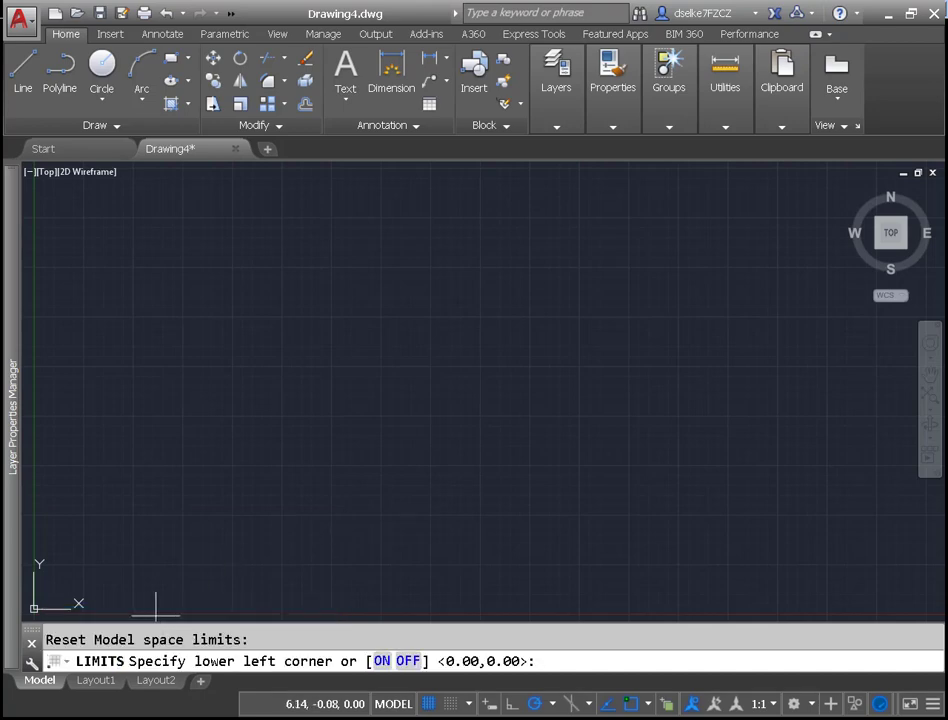
pyautogui.press('Return')
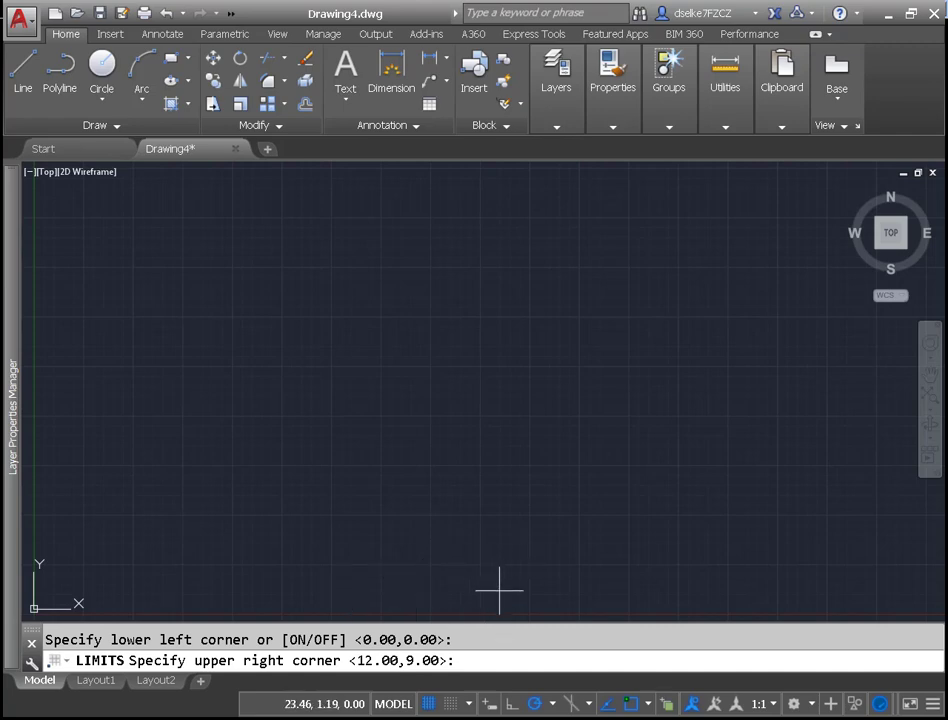
pyautogui.write('11,8.5')
pyautogui.press('Return')
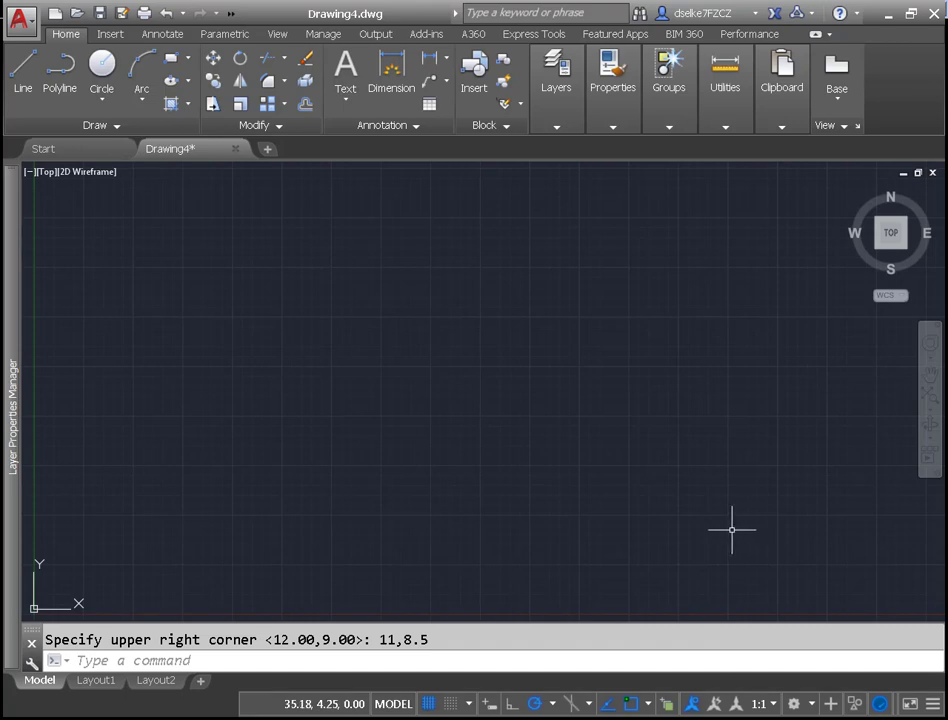
# Turn on grid snap and set the snap spacing to 0.25 and the grid spacing to 1
pyautogui.click(473, 702)
pyautogui.click(469, 703)
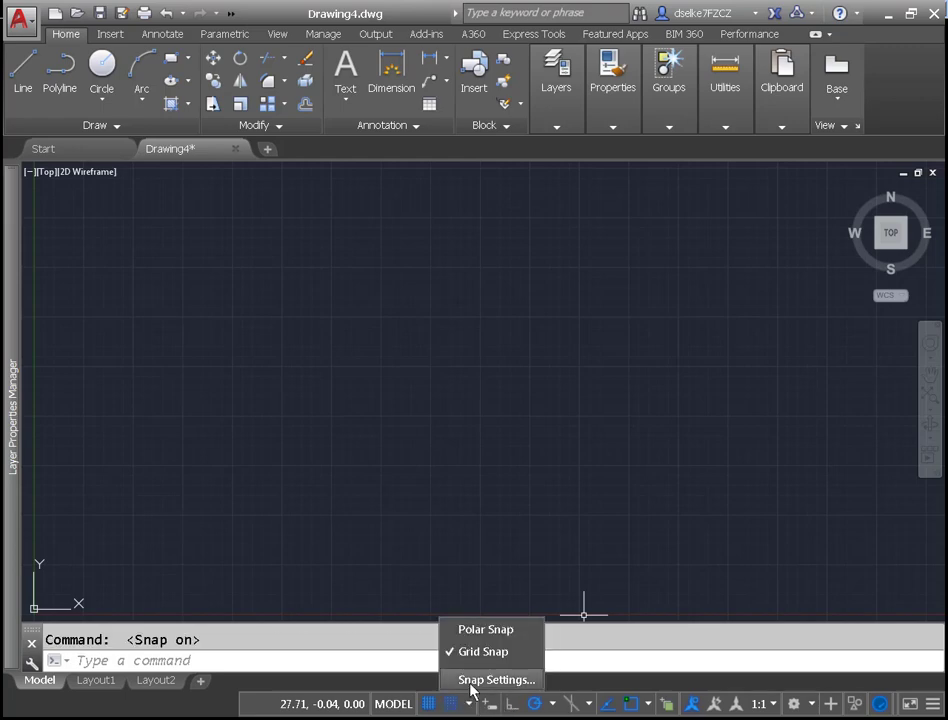
pyautogui.click(472, 680)
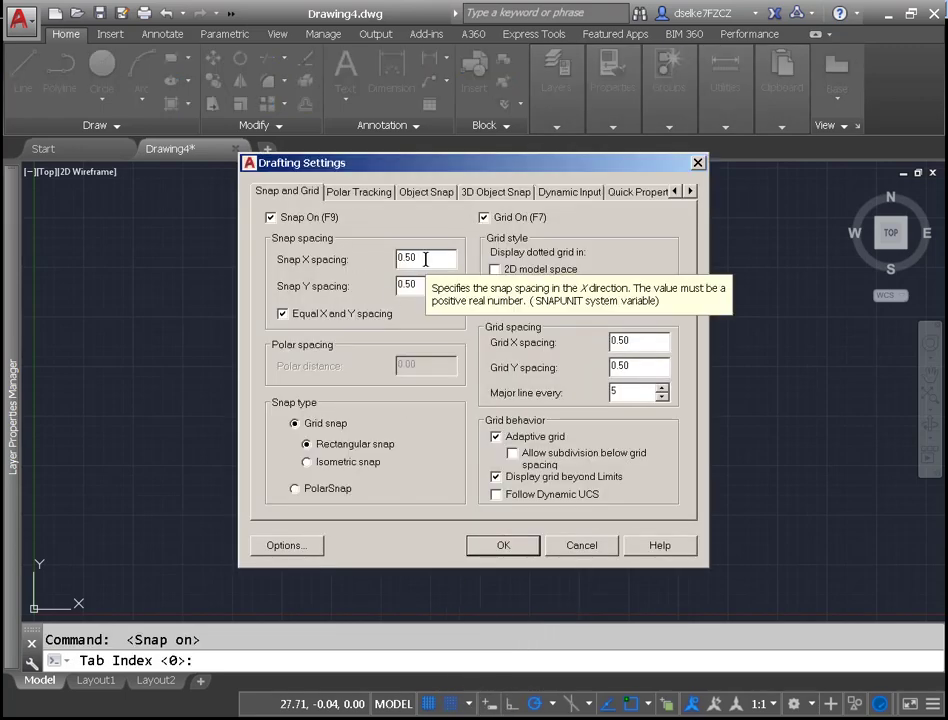
pyautogui.moveTo(430, 258); pyautogui.dragTo(325, 265)
pyautogui.write('.25')
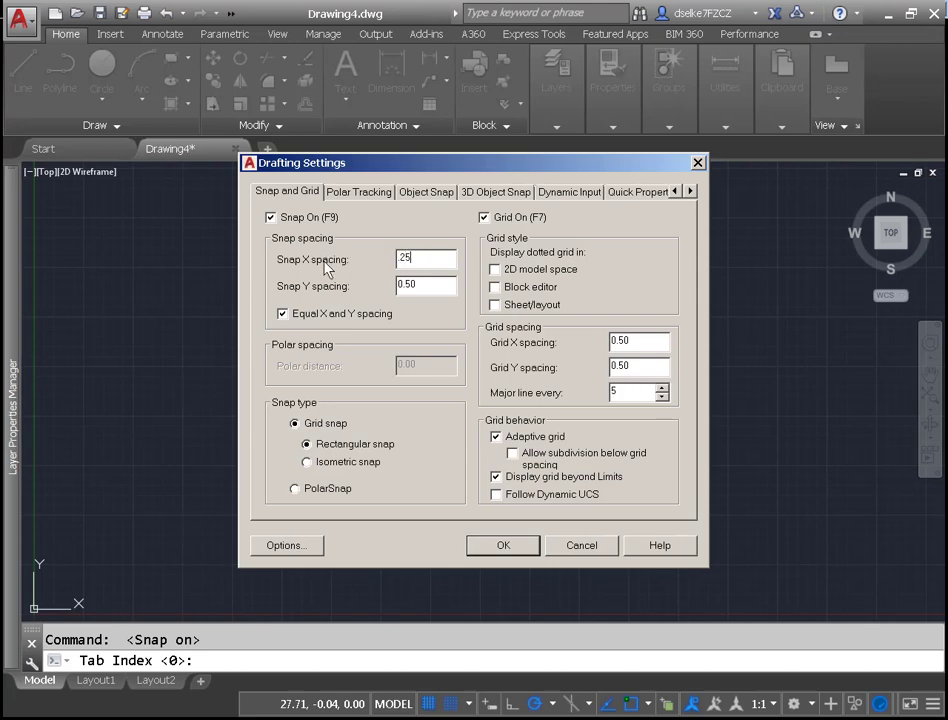
pyautogui.press('Tab')
pyautogui.moveTo(634, 343); pyautogui.dragTo(535, 364)
pyautogui.write('1.')
pyautogui.press('Tab')
pyautogui.click(502, 547)
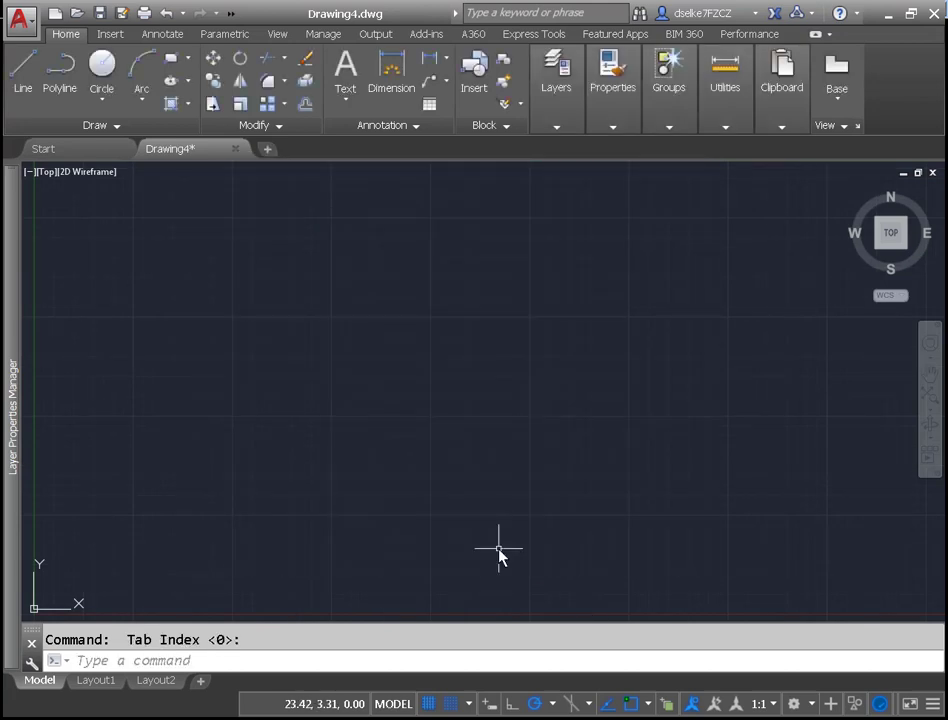
# Save the drawing to the Desktop under the file name "my phhoneds"
pyautogui.write('z')
pyautogui.press('Return')
pyautogui.write('a')
pyautogui.press('Return')
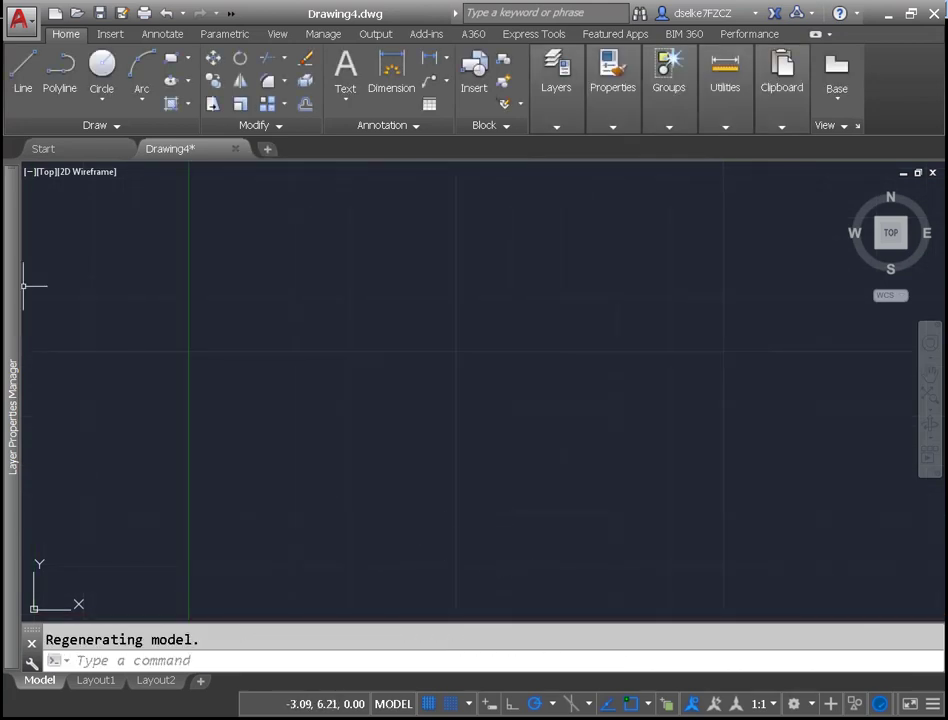
pyautogui.click(99, 13)
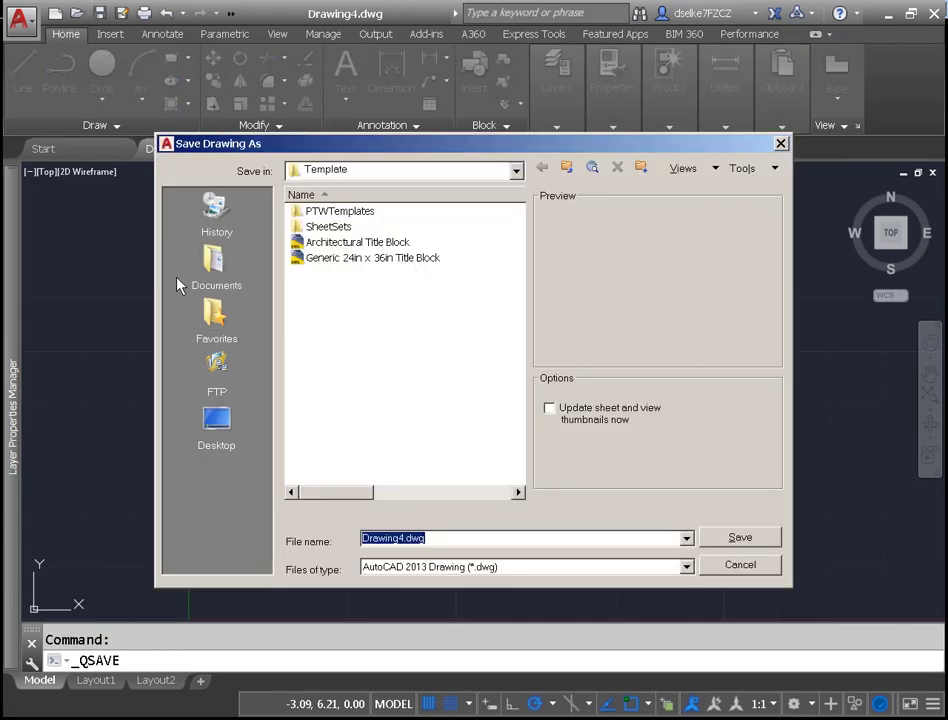
pyautogui.click(217, 424)
pyautogui.doubleClick(436, 538)
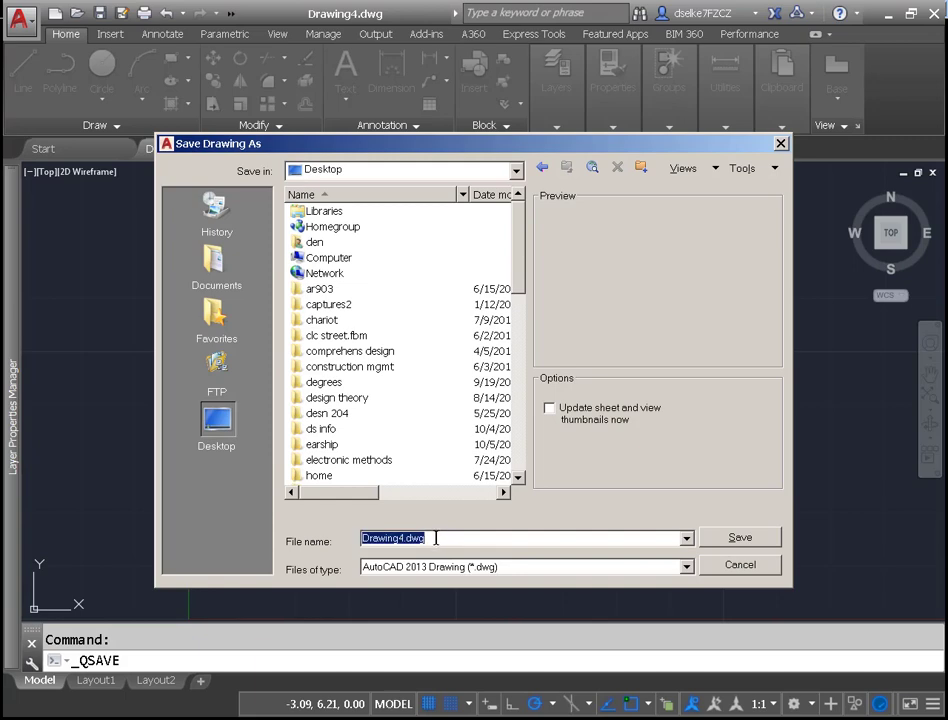
pyautogui.write('my phh')
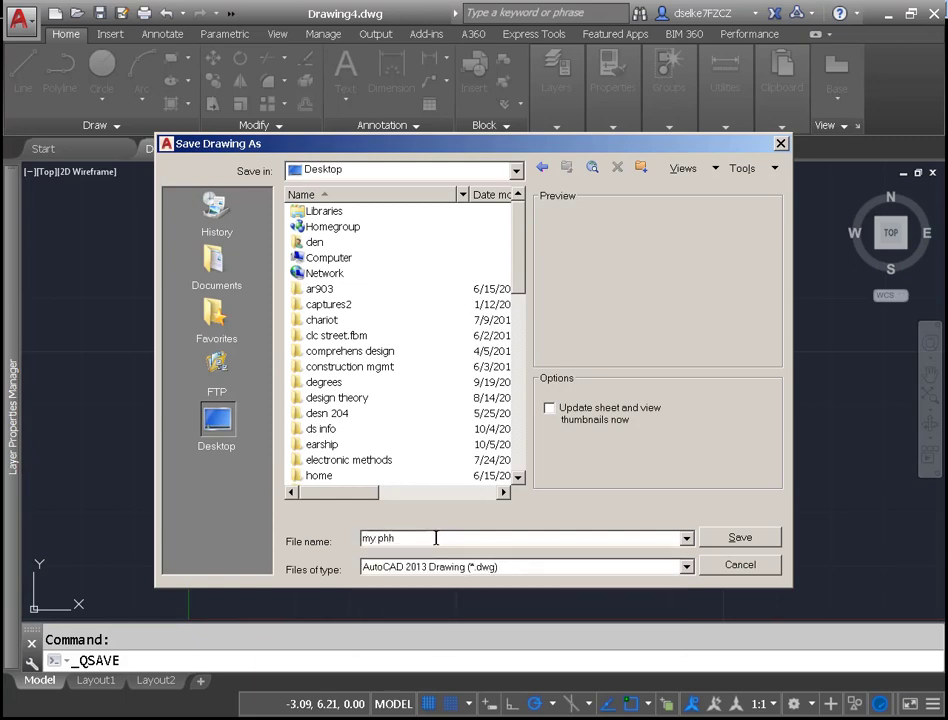
pyautogui.write('oneds')
pyautogui.press('Return')
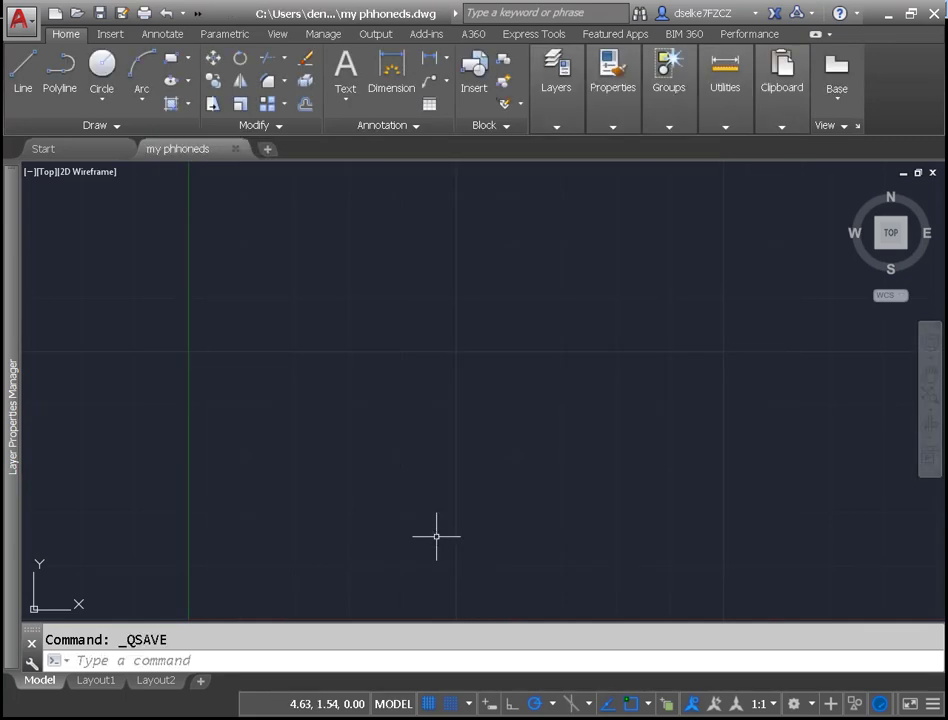
# Draw a rectangle 2.5 wide and 5 high with its lower-left corner at 2,2
pyautogui.moveTo(19, 279)
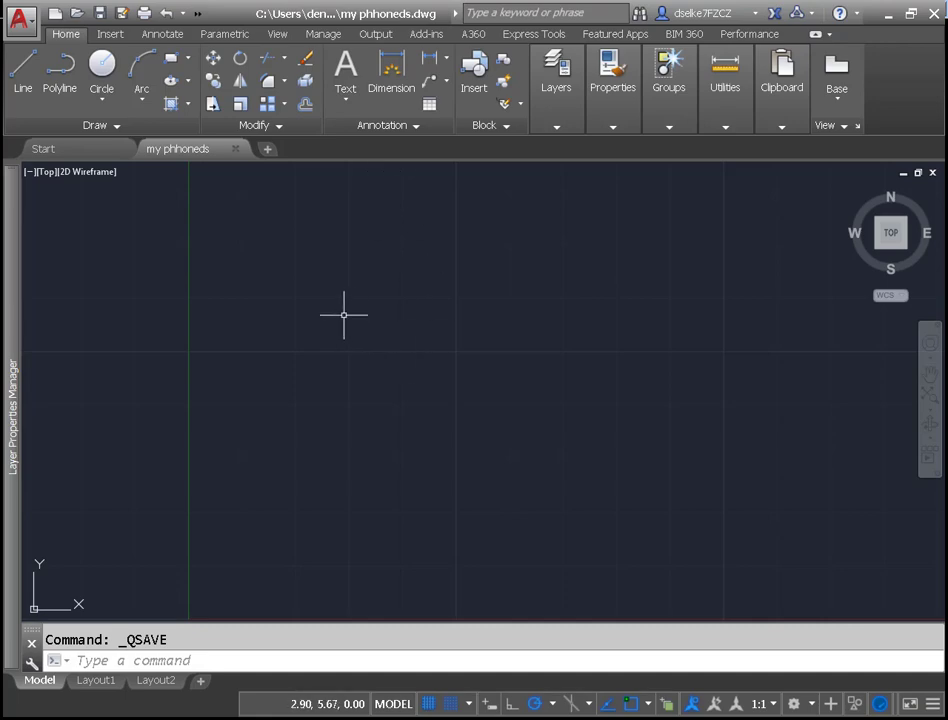
pyautogui.scroll(-2, 343, 315)
pyautogui.moveTo(307, 431)
pyautogui.mouseDown(button='middle')
pyautogui.moveTo(325, 436)
pyautogui.moveTo(248, 485)
pyautogui.mouseUp(button='middle')
pyautogui.write('re')
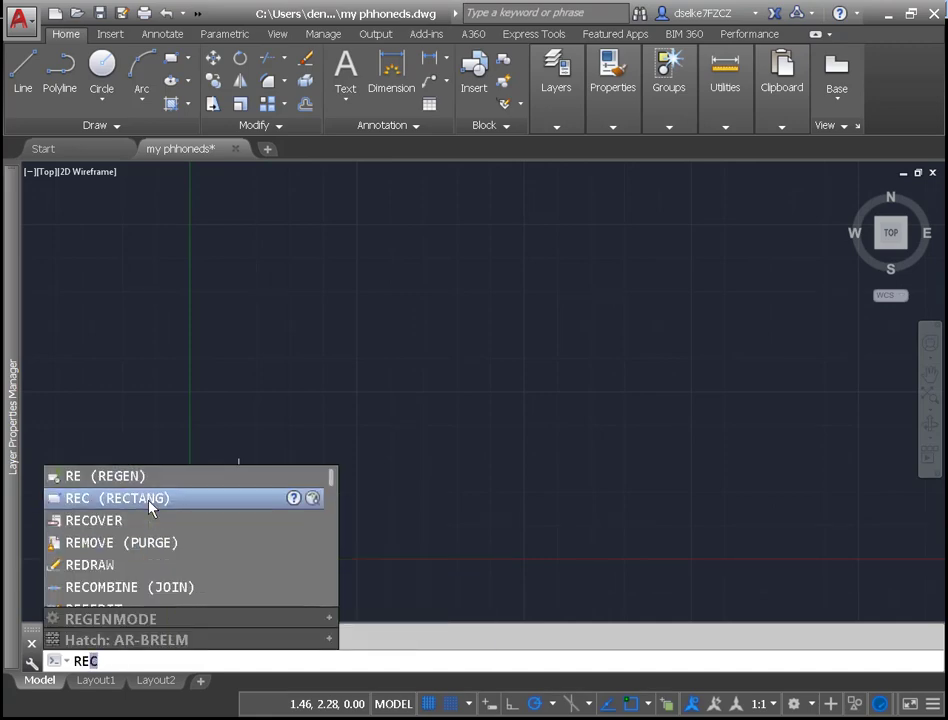
pyautogui.click(150, 500)
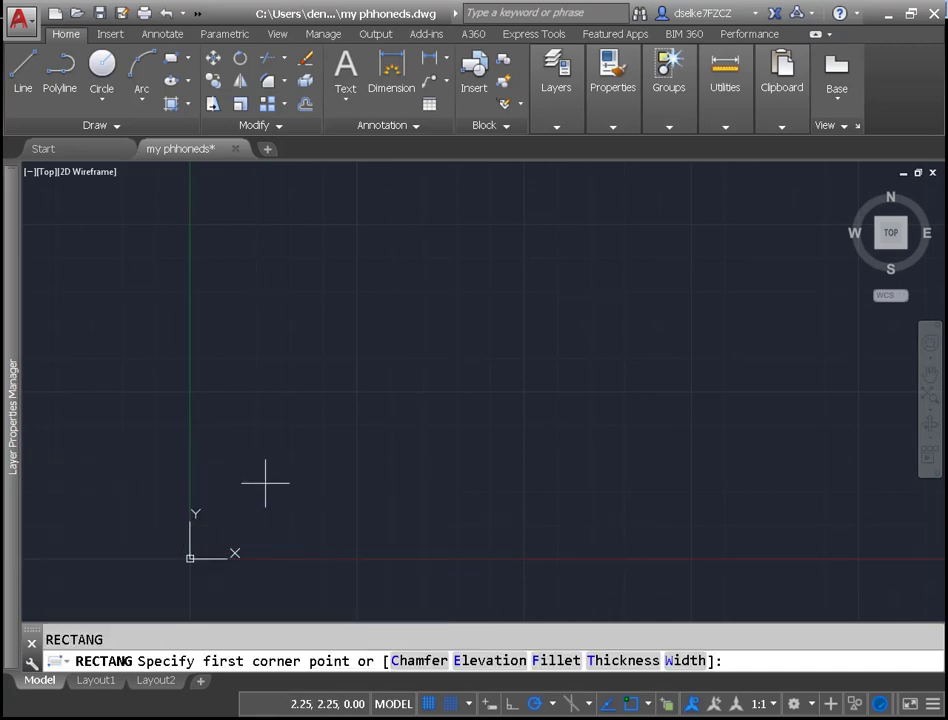
pyautogui.click(256, 491)
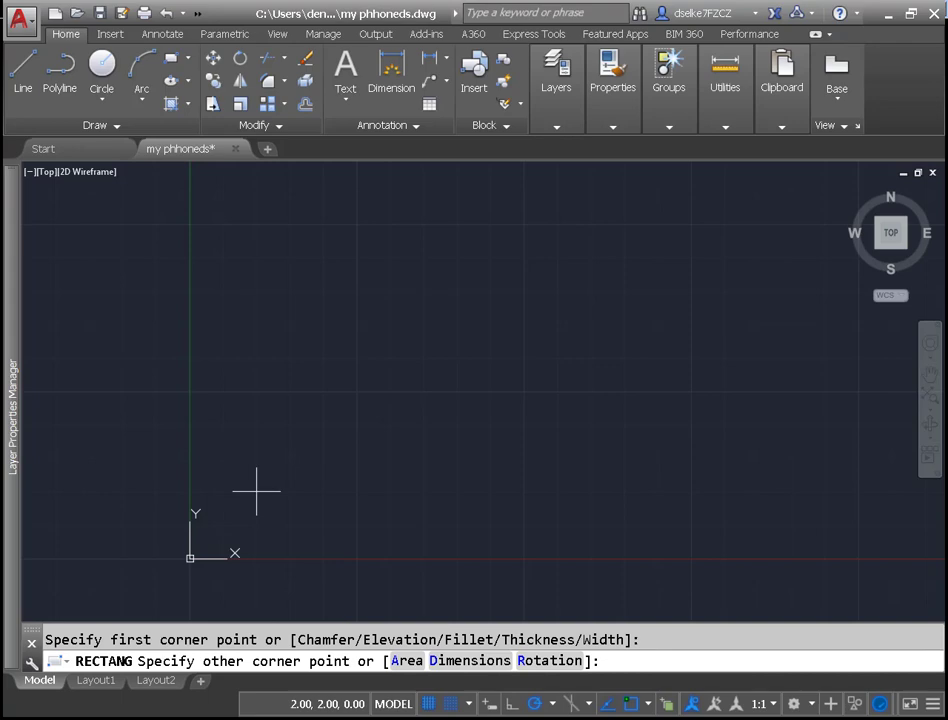
pyautogui.write('@2.5,5')
pyautogui.press('Return')
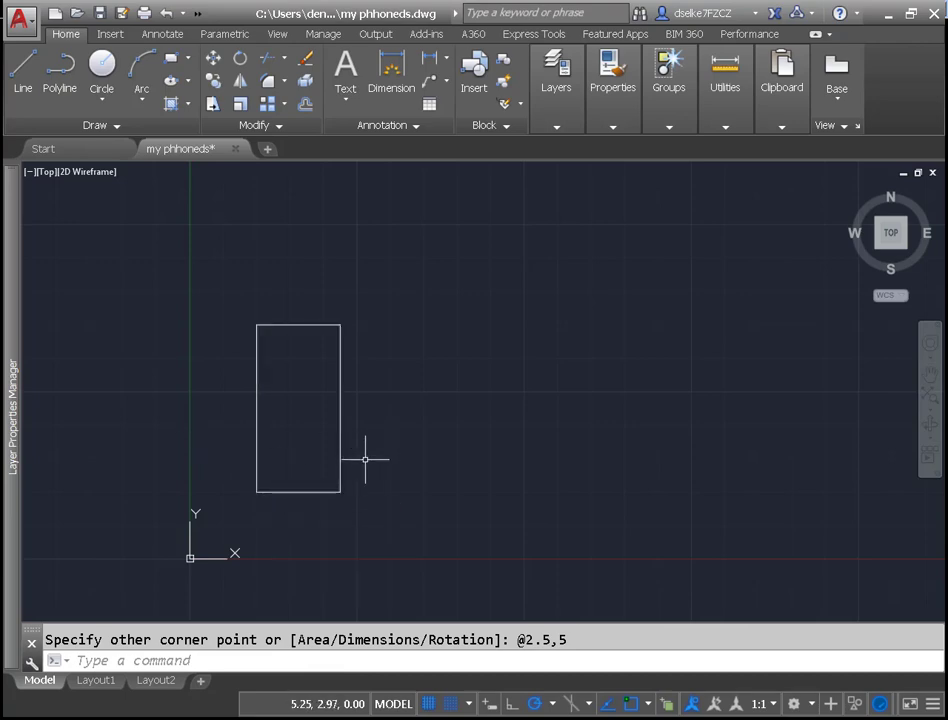
# Start the Chamfer command and set both chamfer distances to 0.25
pyautogui.write('ch')
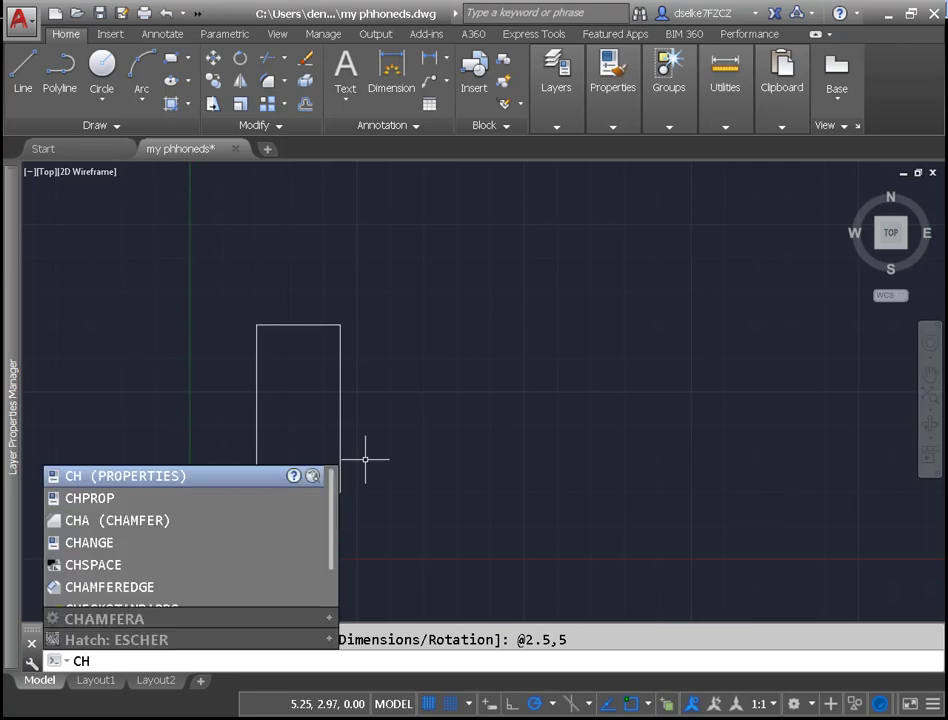
pyautogui.press('Down')
pyautogui.click(140, 520)
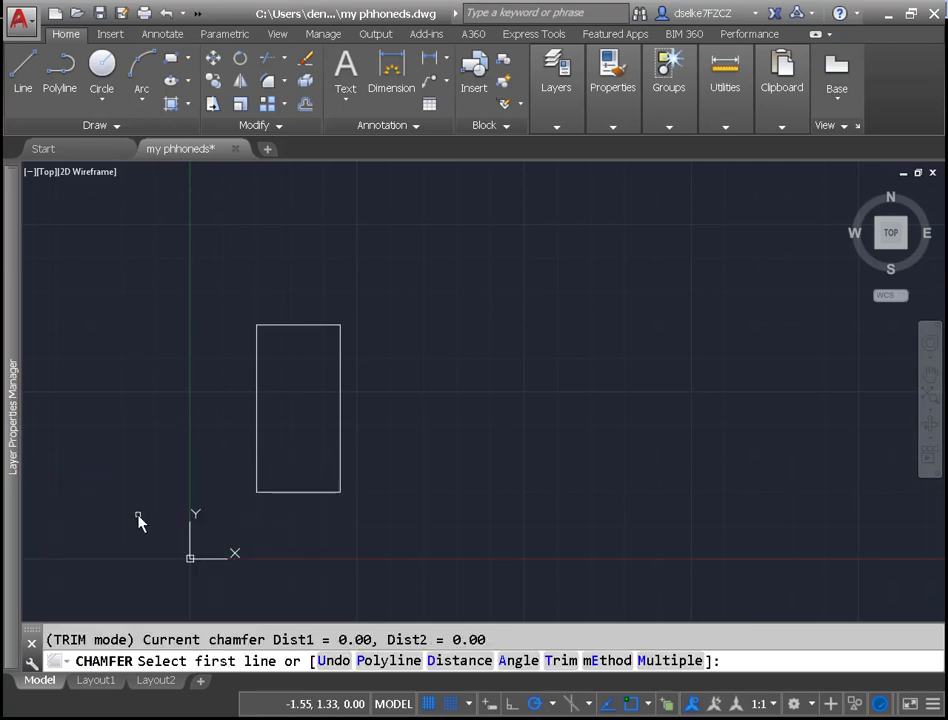
pyautogui.write('d')
pyautogui.press('Return')
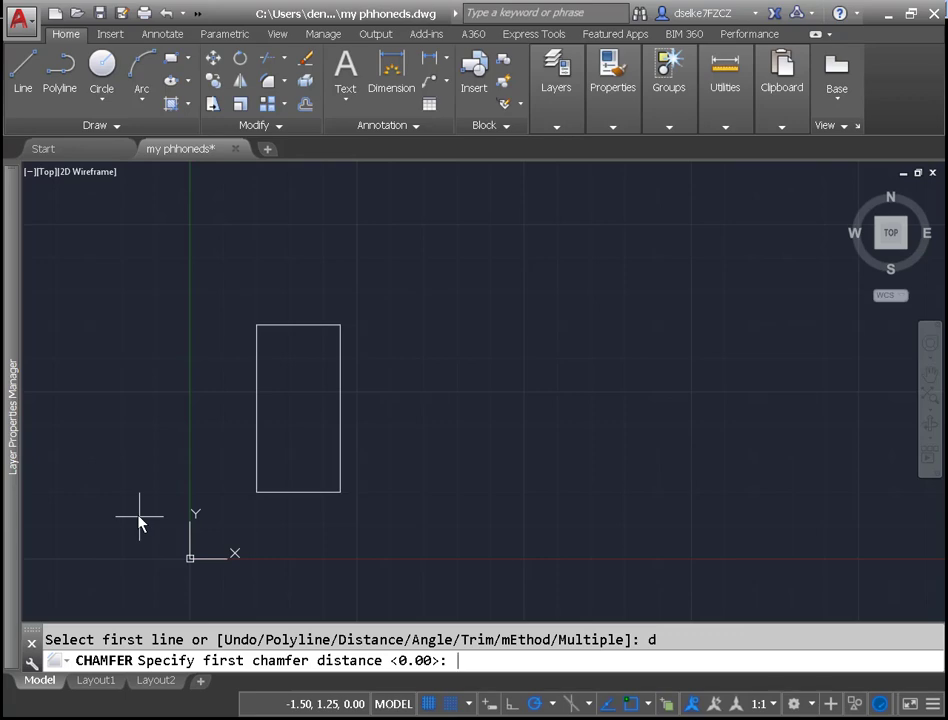
pyautogui.write('.25')
pyautogui.press('Return')
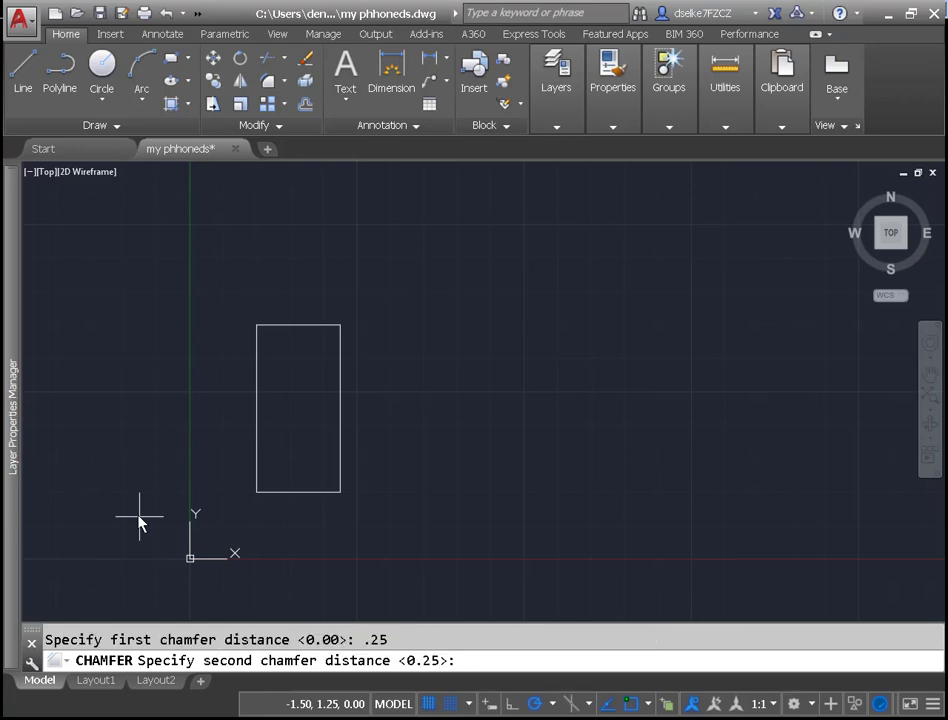
pyautogui.write('.25')
pyautogui.press('Return')
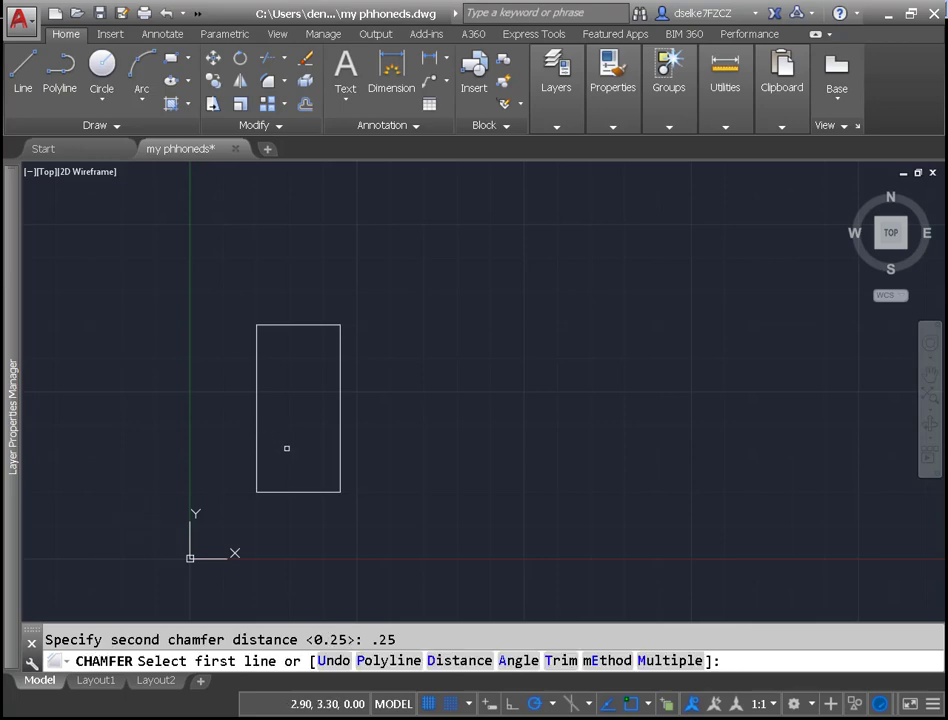
# Chamfer all four corners of the 2.5 by 5 rectangle in one run using the Multiple option
pyautogui.write('m')
pyautogui.press('Return')
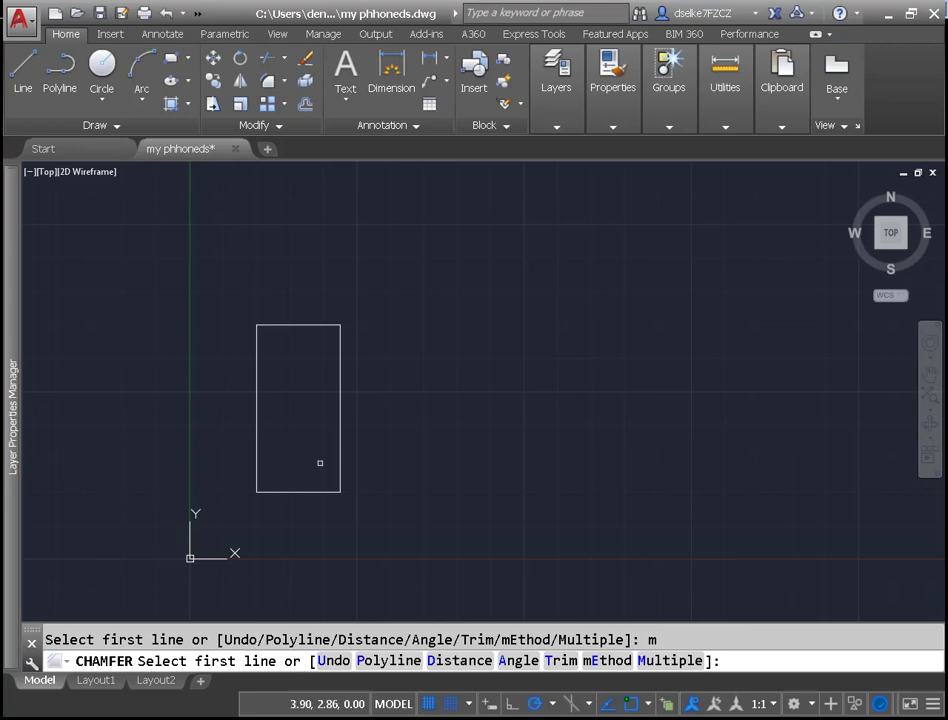
pyautogui.click(338, 475)
pyautogui.click(317, 490)
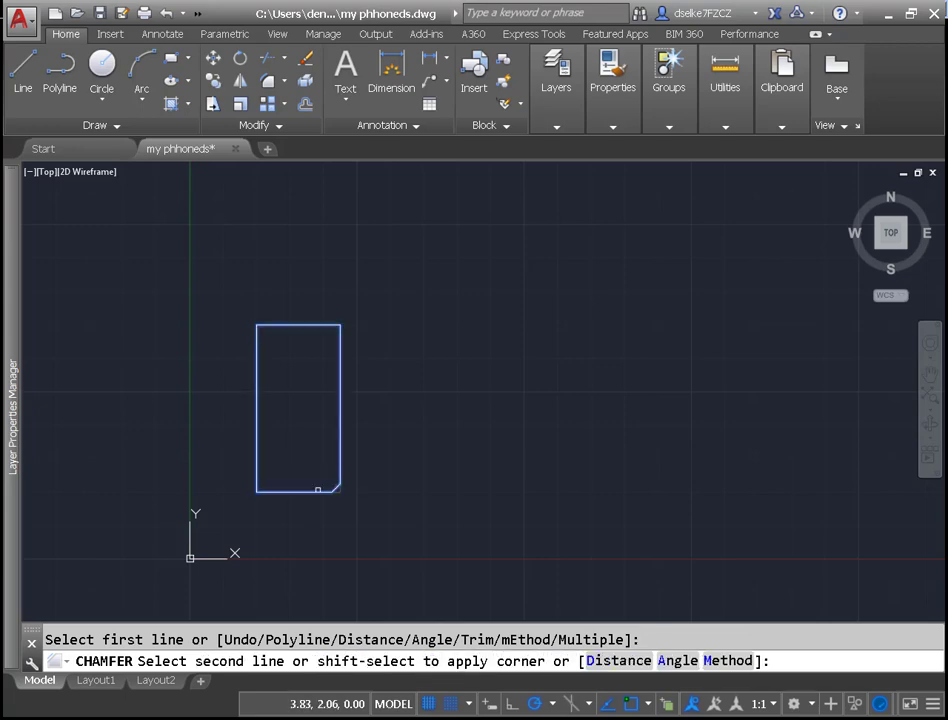
pyautogui.click(317, 490)
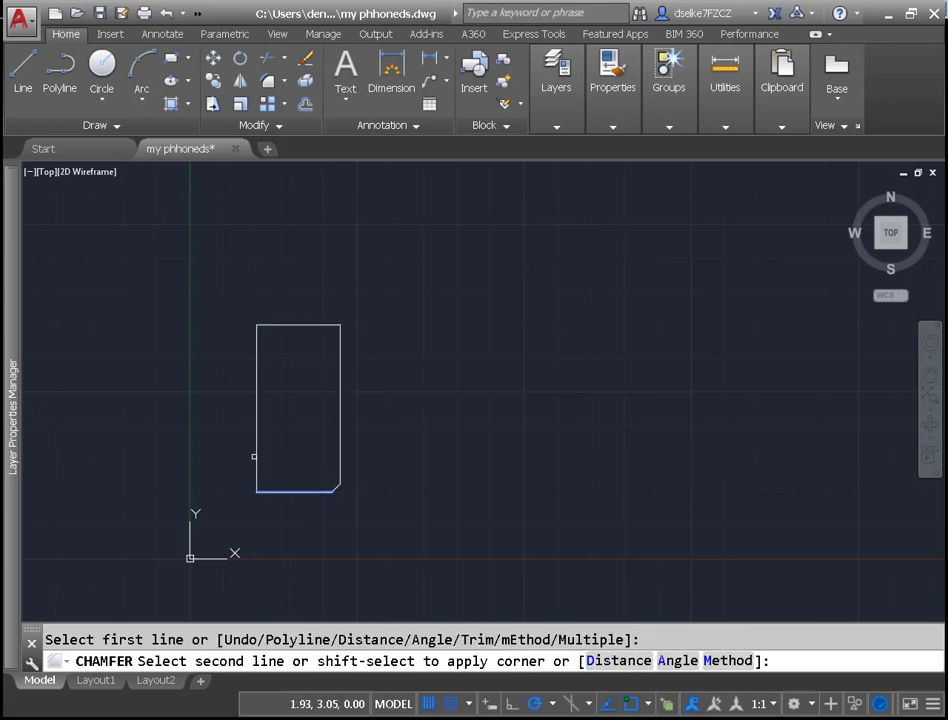
pyautogui.click(256, 457)
pyautogui.click(256, 365)
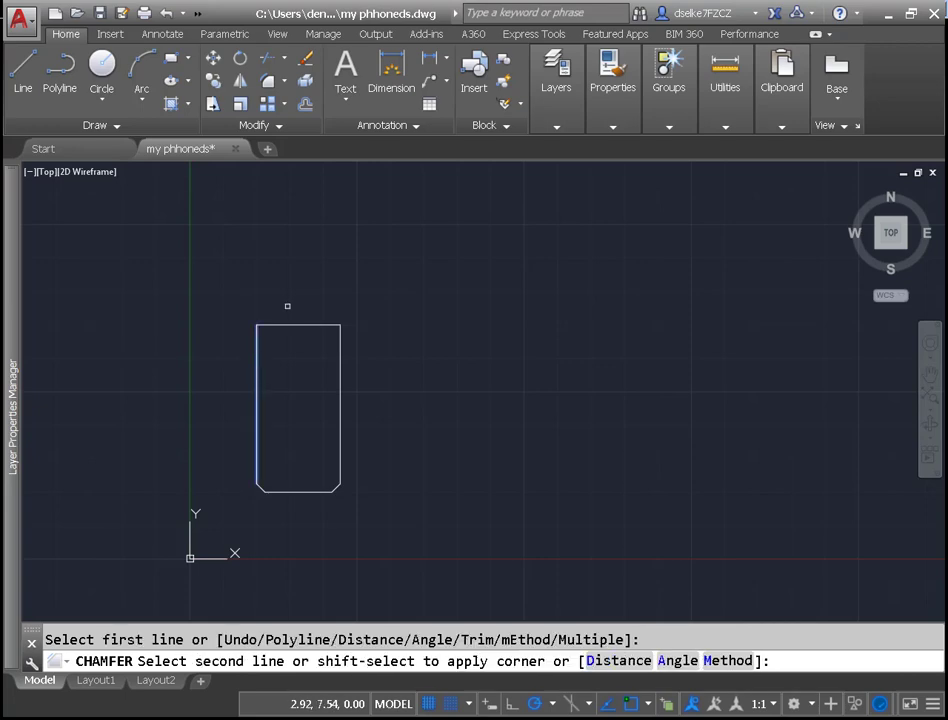
pyautogui.click(277, 325)
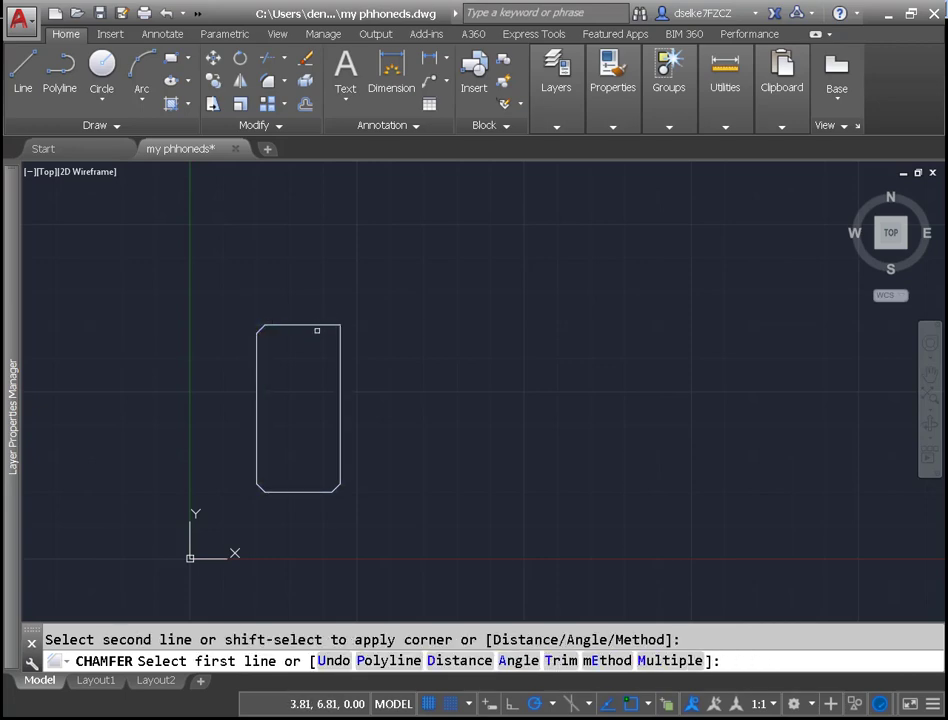
pyautogui.click(321, 325)
pyautogui.click(339, 348)
pyautogui.press('Escape')
# Draw a second rectangle from a point just inside the outline's upper-left corner, with its opposite corner at @2,3.5
pyautogui.scroll(2, 200, 481)
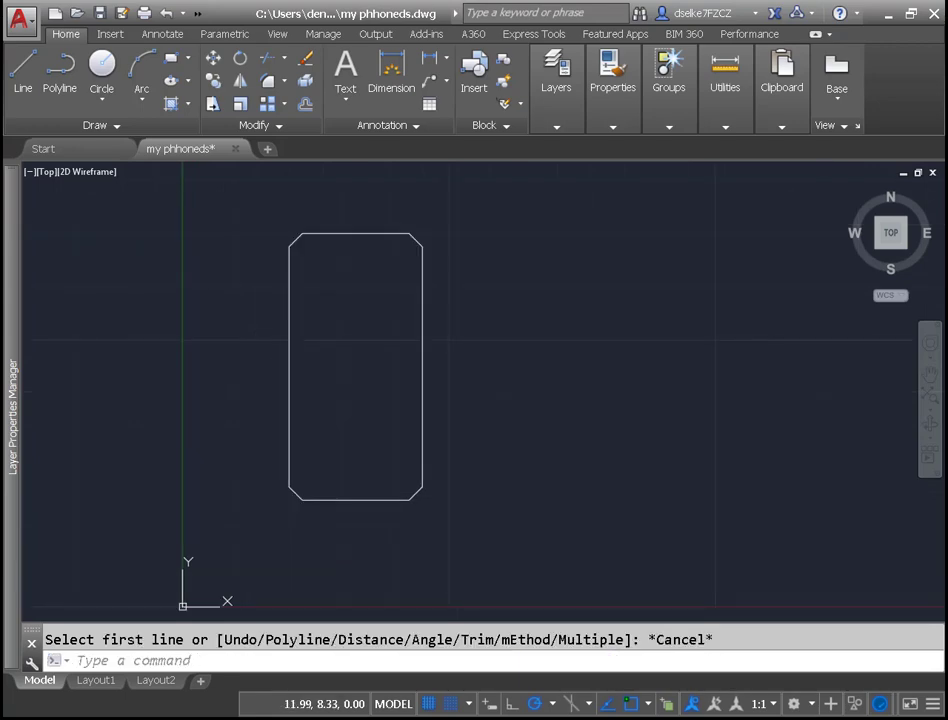
pyautogui.write('re')
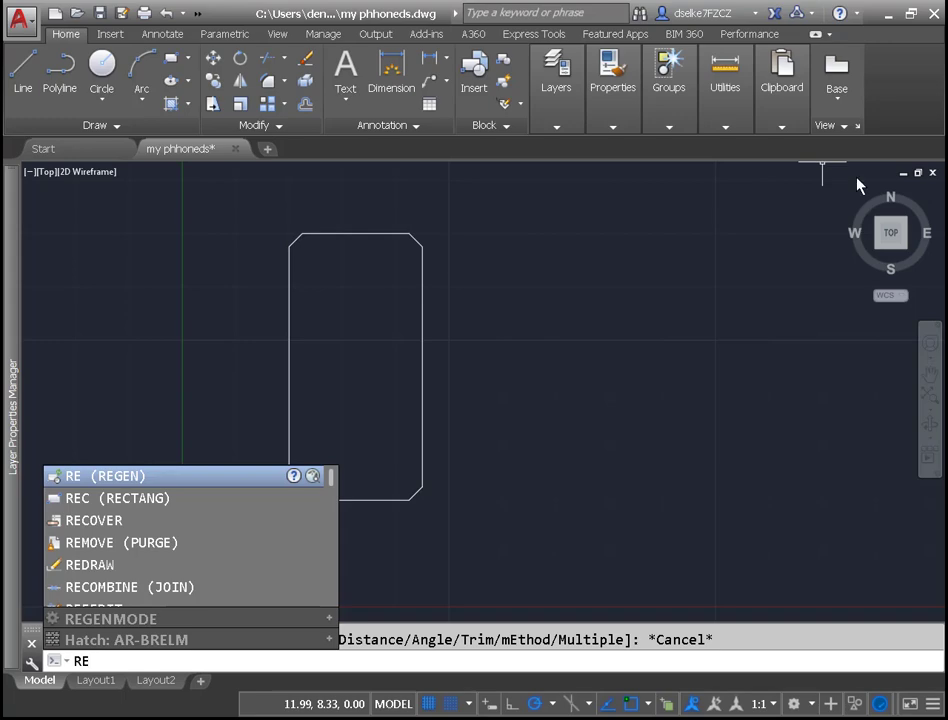
pyautogui.write('c')
pyautogui.click(131, 498)
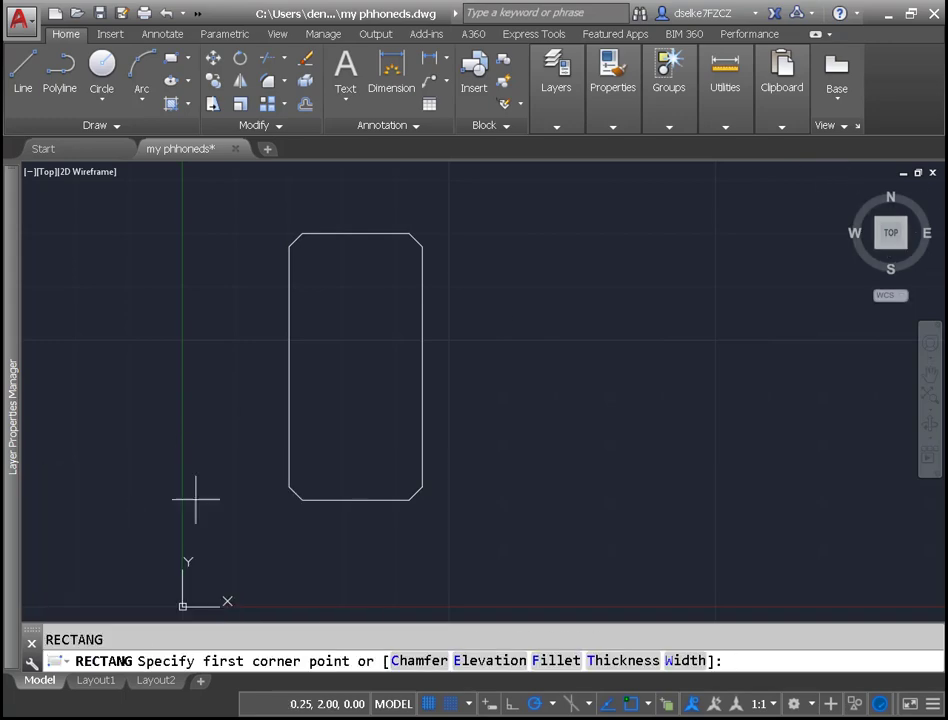
pyautogui.click(315, 271)
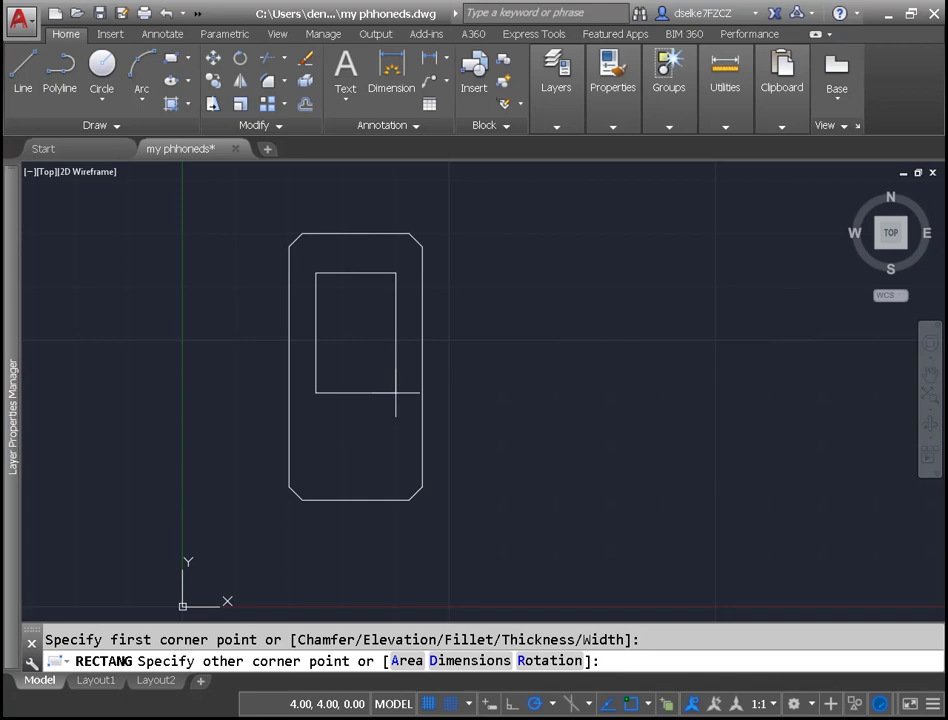
pyautogui.write('@2,3.5')
pyautogui.press('Return')
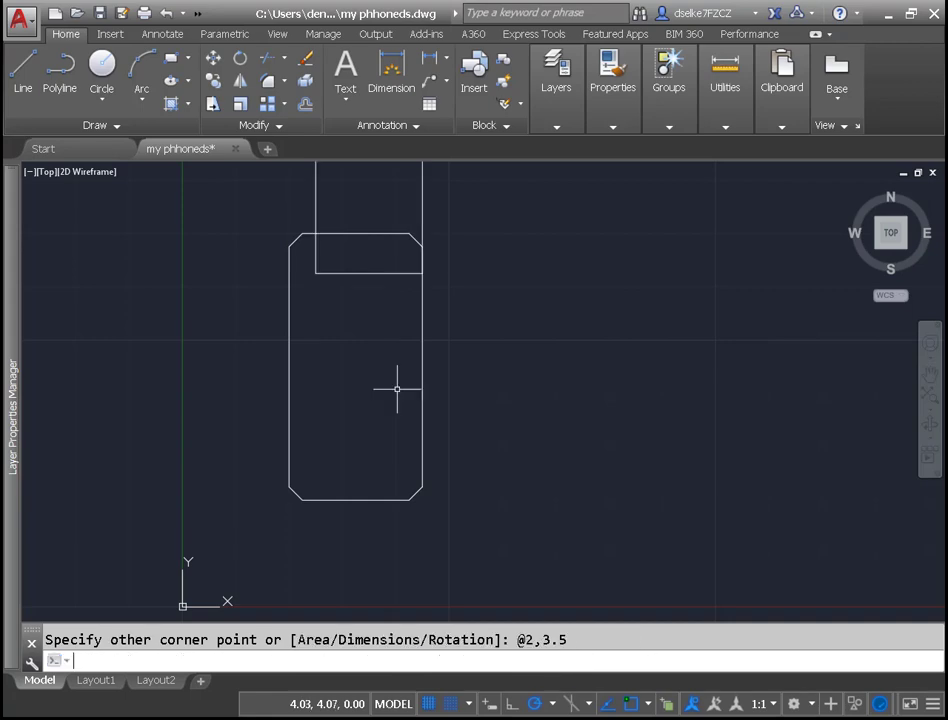
# Draw a circle of radius 0.5 centred at 3.25,3.75 inside the phone outline
pyautogui.rightClick(392, 82)
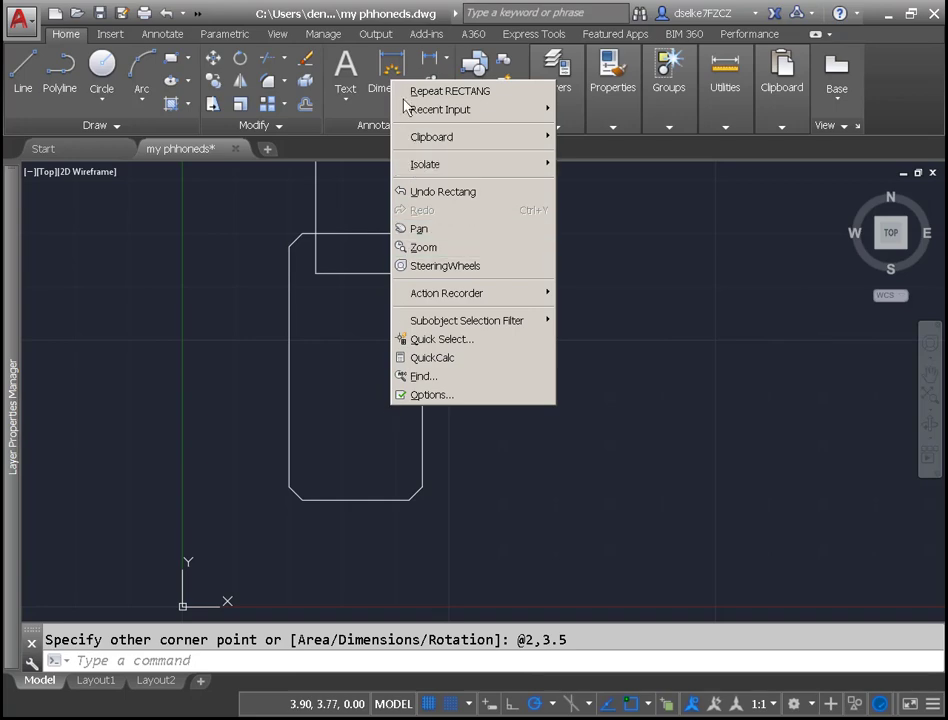
pyautogui.click(105, 72)
pyautogui.click(102, 104)
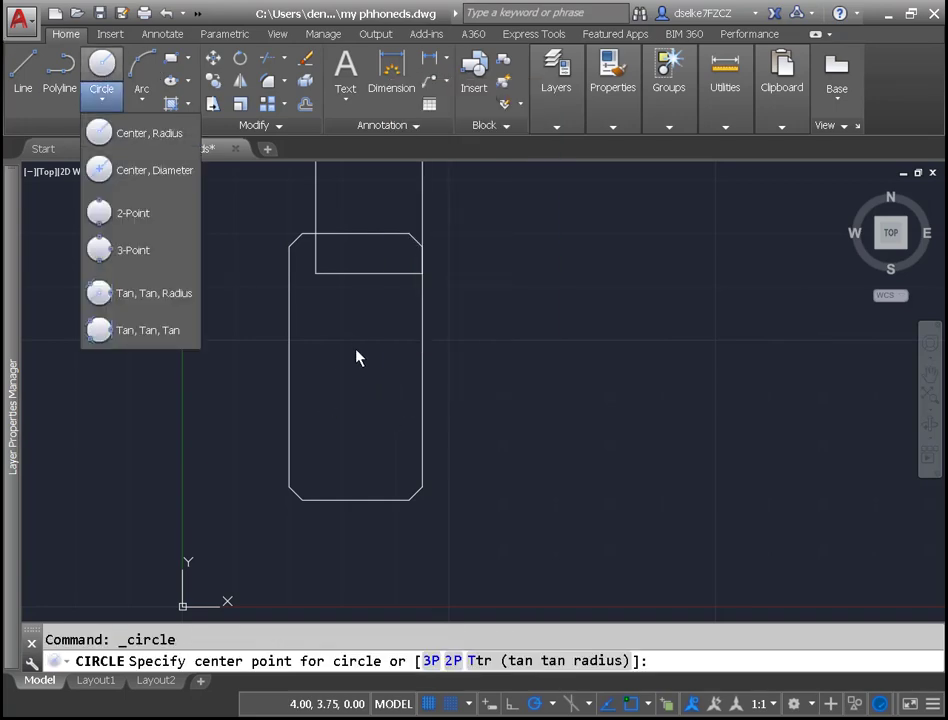
pyautogui.click(140, 135)
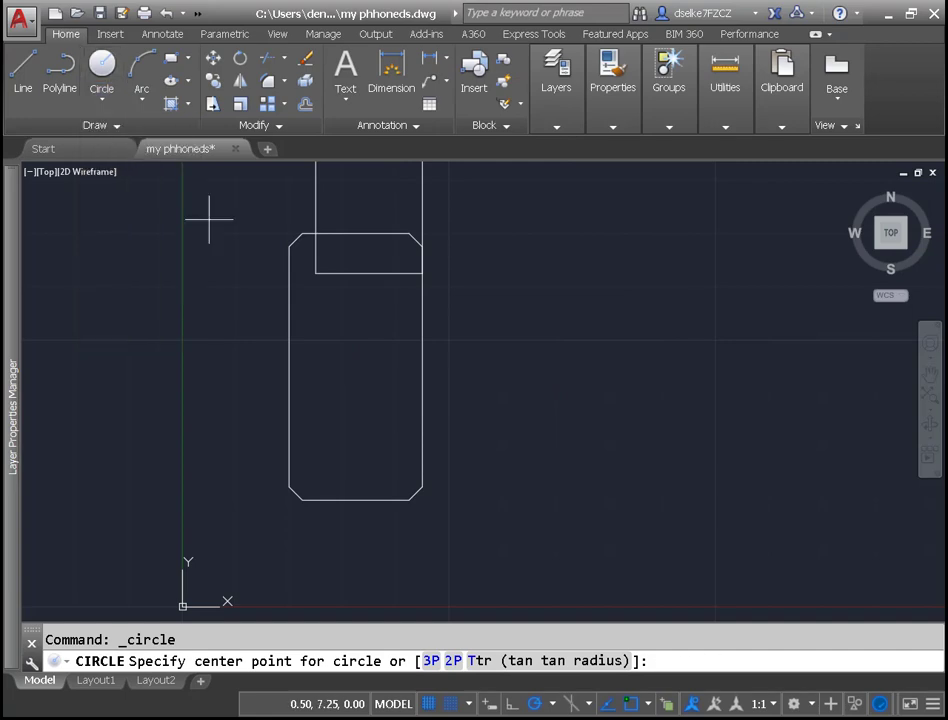
pyautogui.click(355, 407)
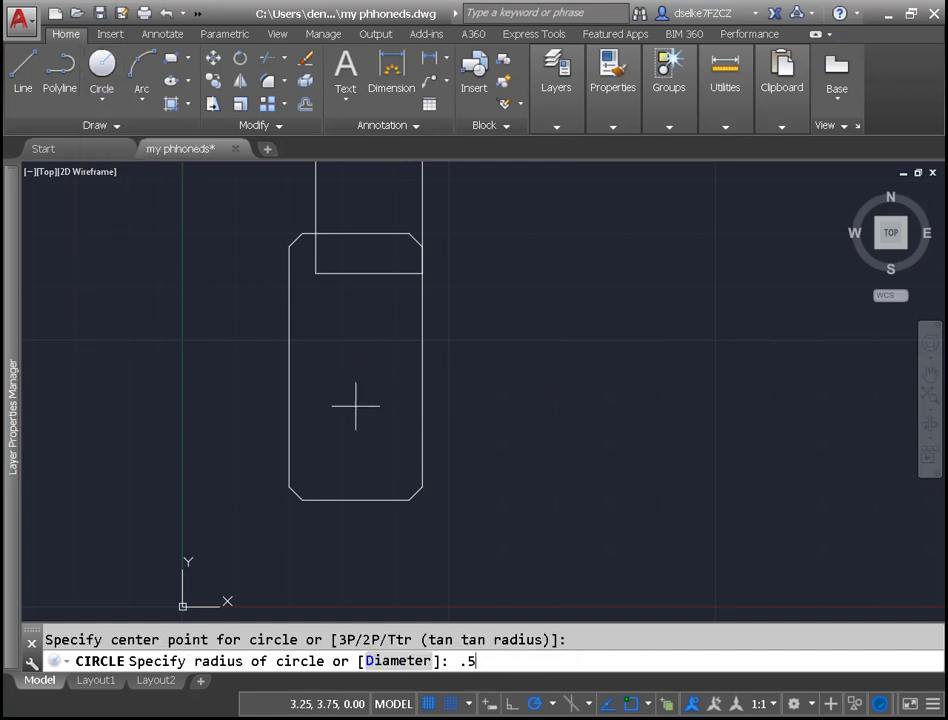
pyautogui.press('Return')
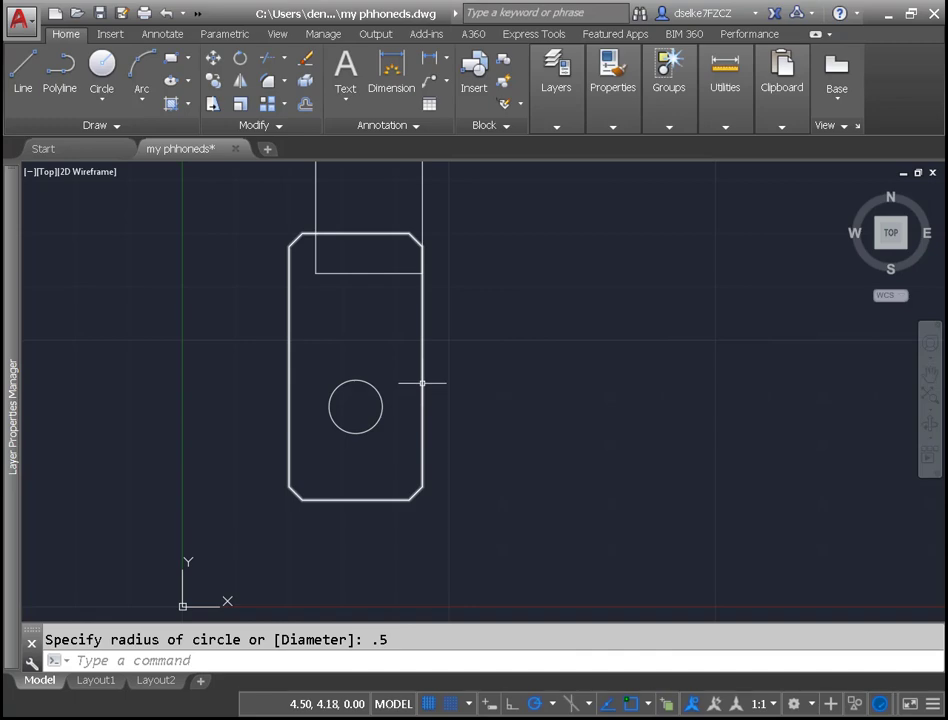
# Move the circle straight down by 1 unit towards the lower edge of the phone outline
pyautogui.write('m')
pyautogui.press('Return')
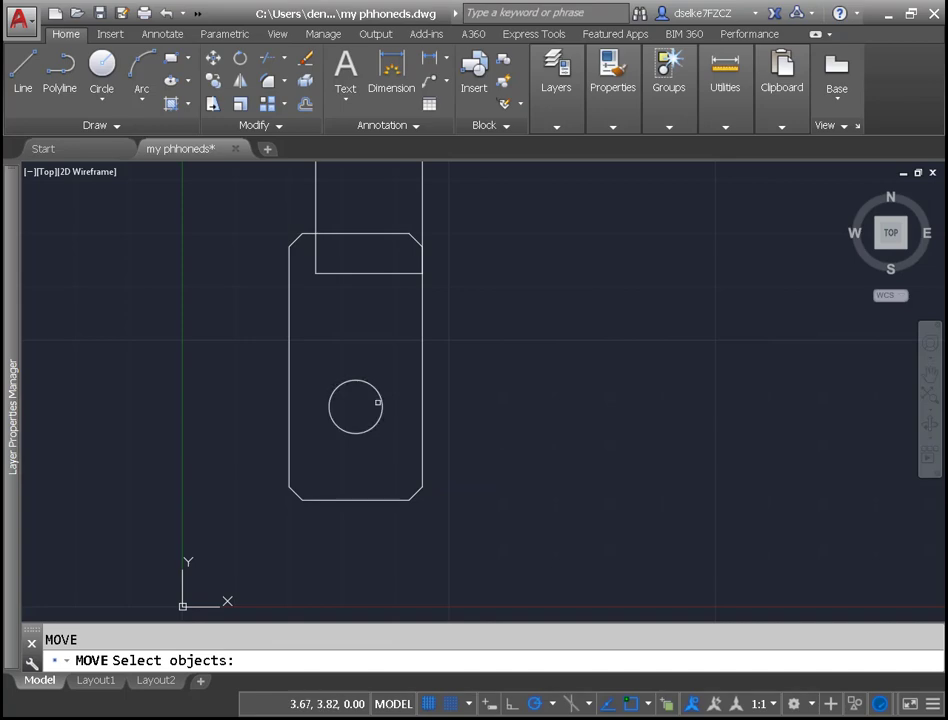
pyautogui.click(381, 400)
pyautogui.press('Return')
pyautogui.click(502, 406)
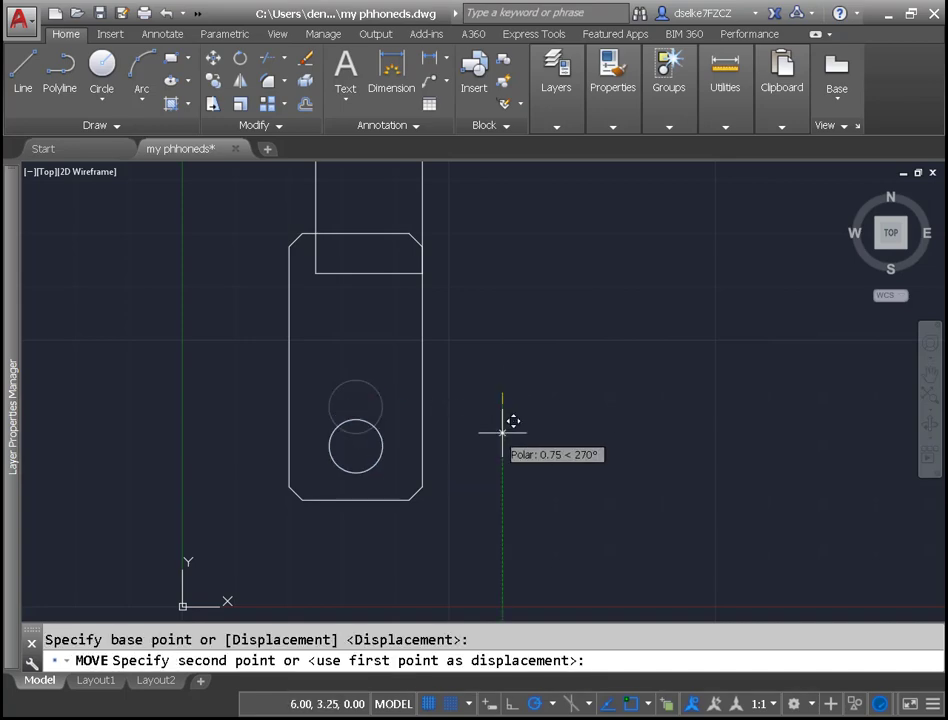
pyautogui.click(508, 440)
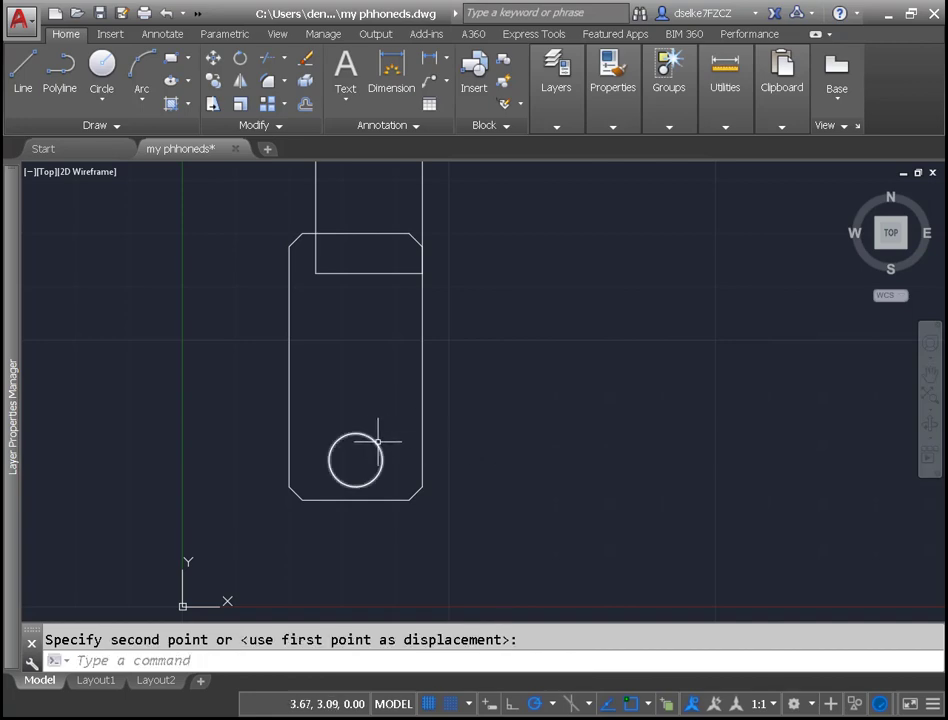
# Set the circle's radius to 0.25 in its object properties
pyautogui.click(372, 435)
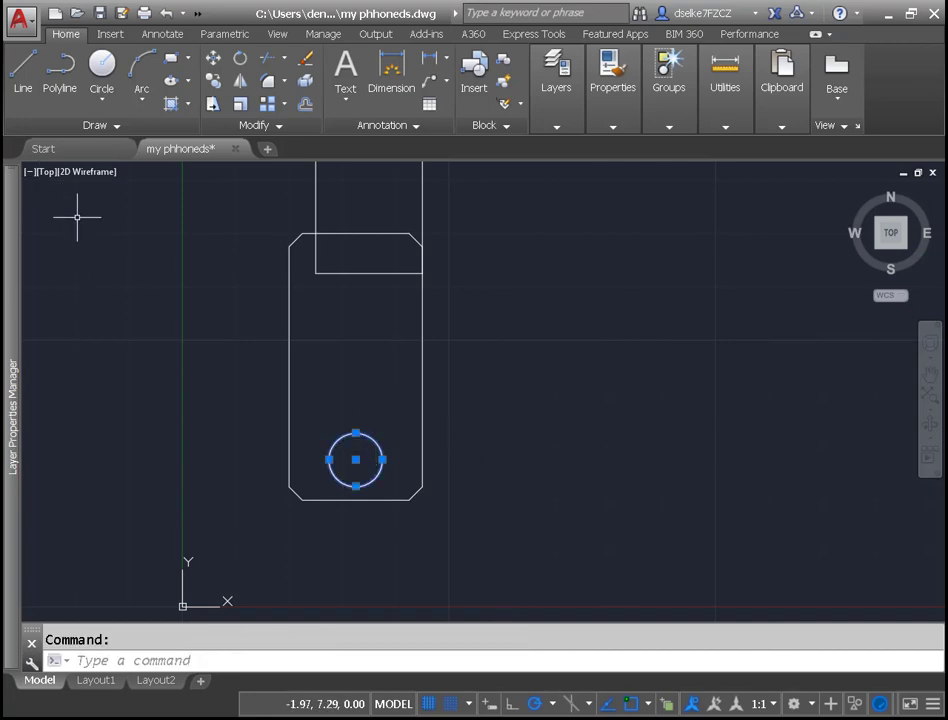
pyautogui.rightClick(366, 430)
pyautogui.click(406, 407)
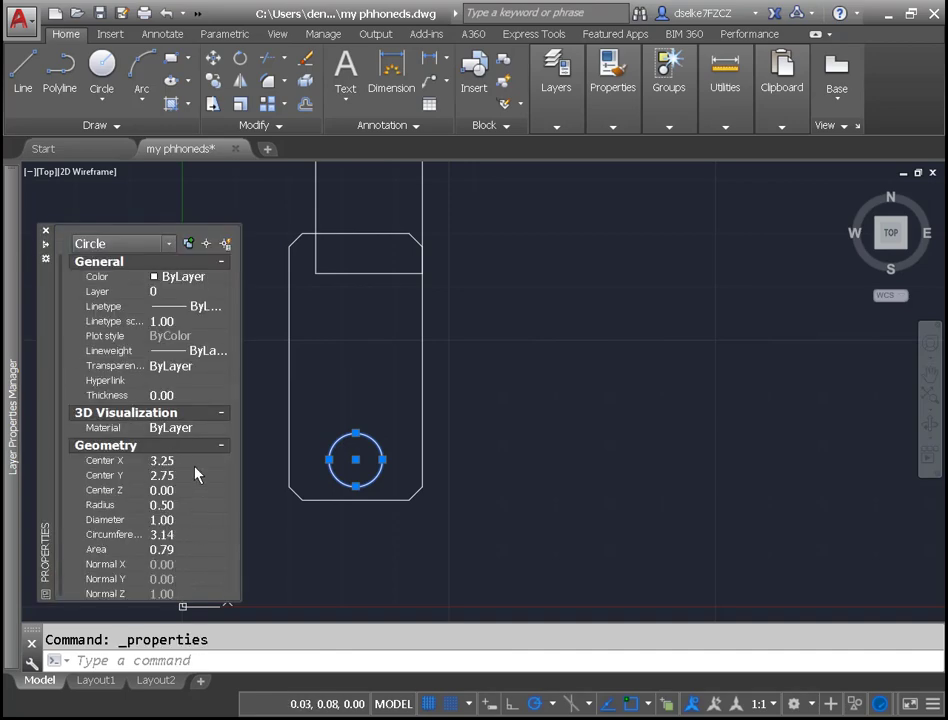
pyautogui.click(201, 548)
pyautogui.scroll(-1, 201, 548)
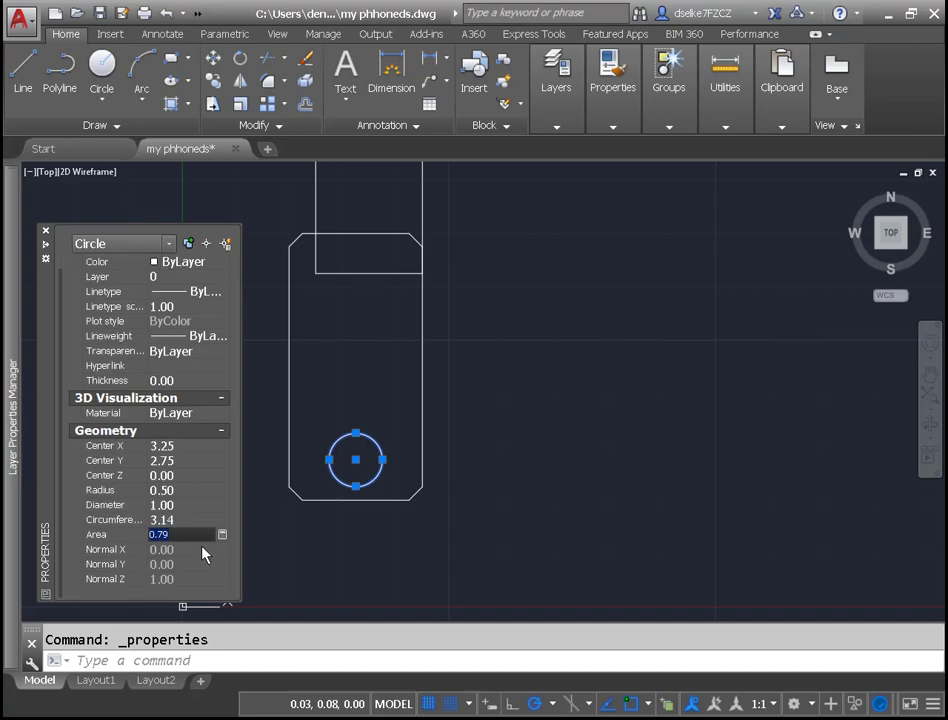
pyautogui.click(176, 490)
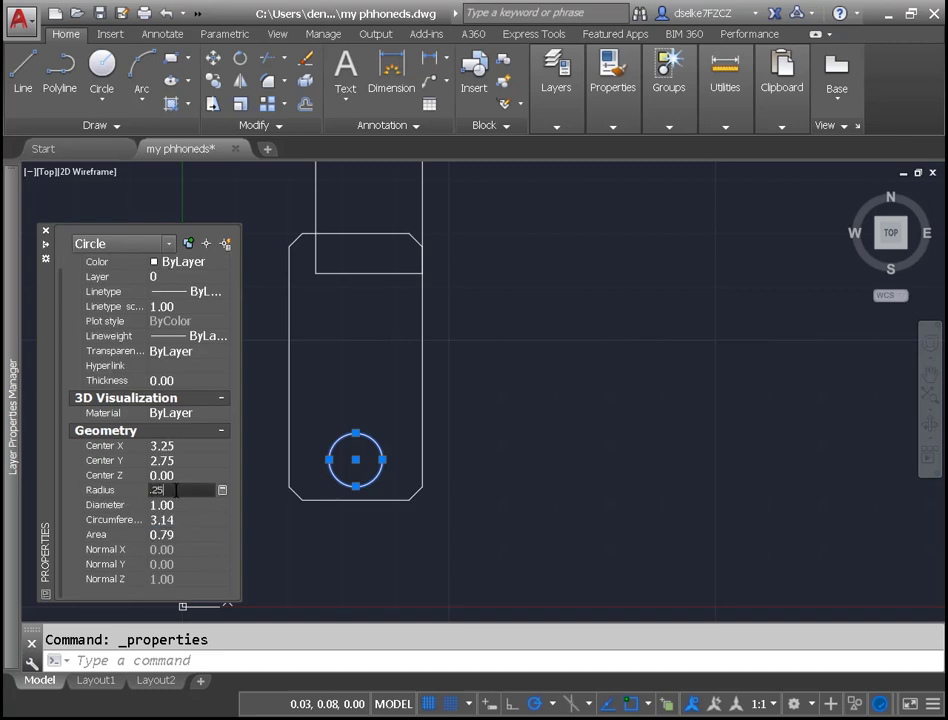
pyautogui.press('Tab')
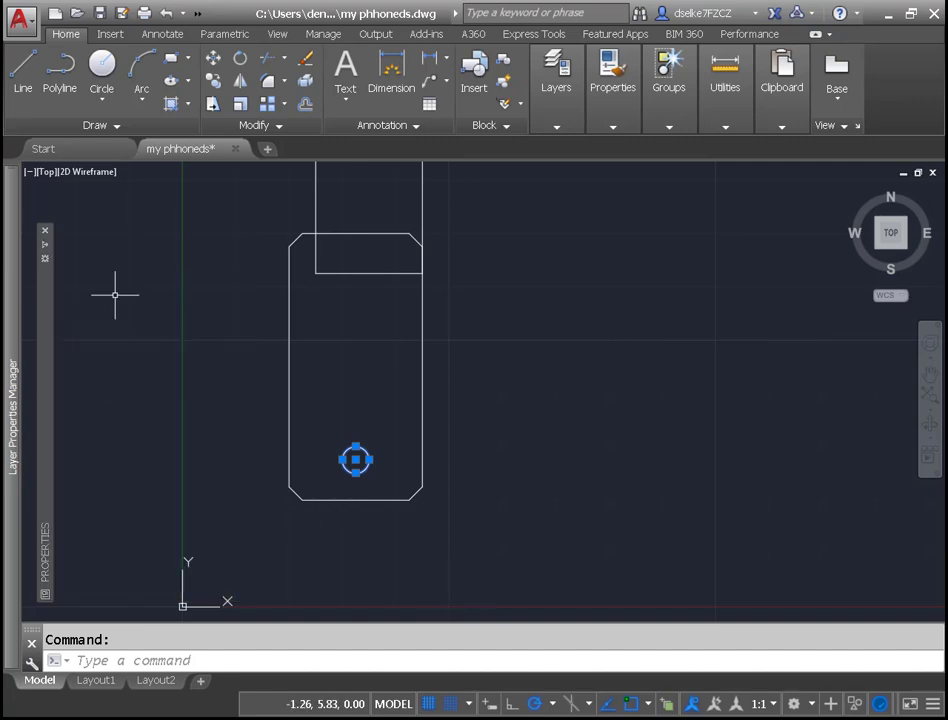
pyautogui.click(356, 460)
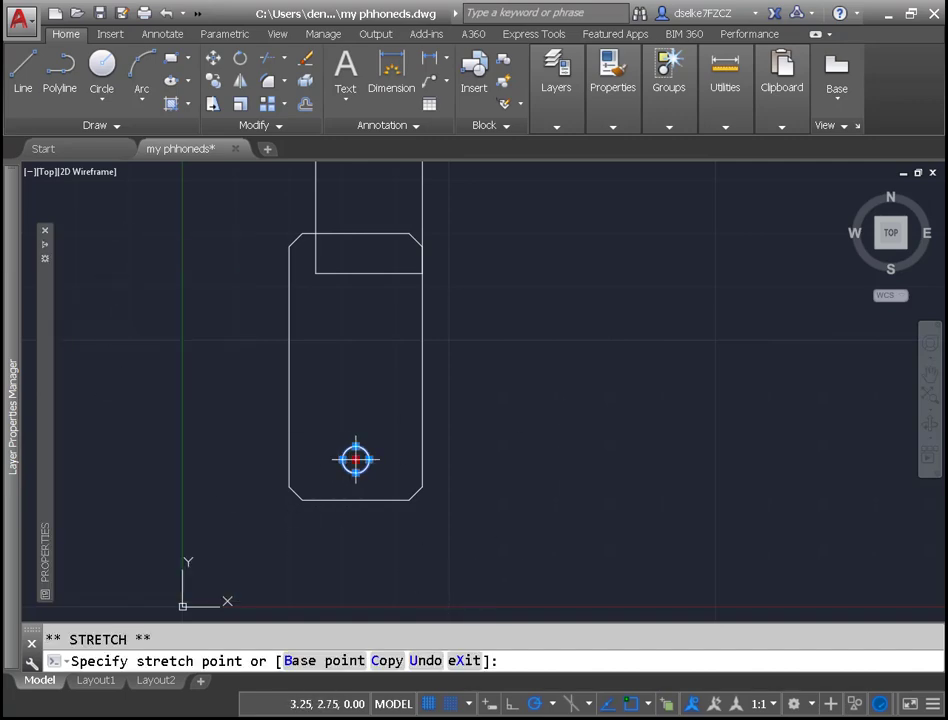
pyautogui.click(356, 460)
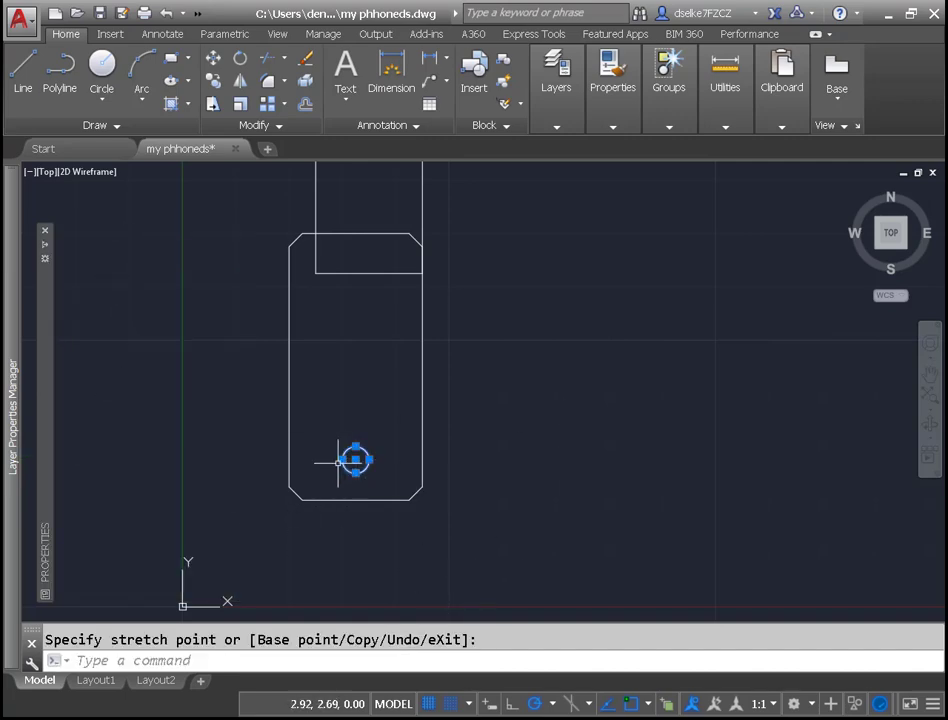
pyautogui.click(207, 398)
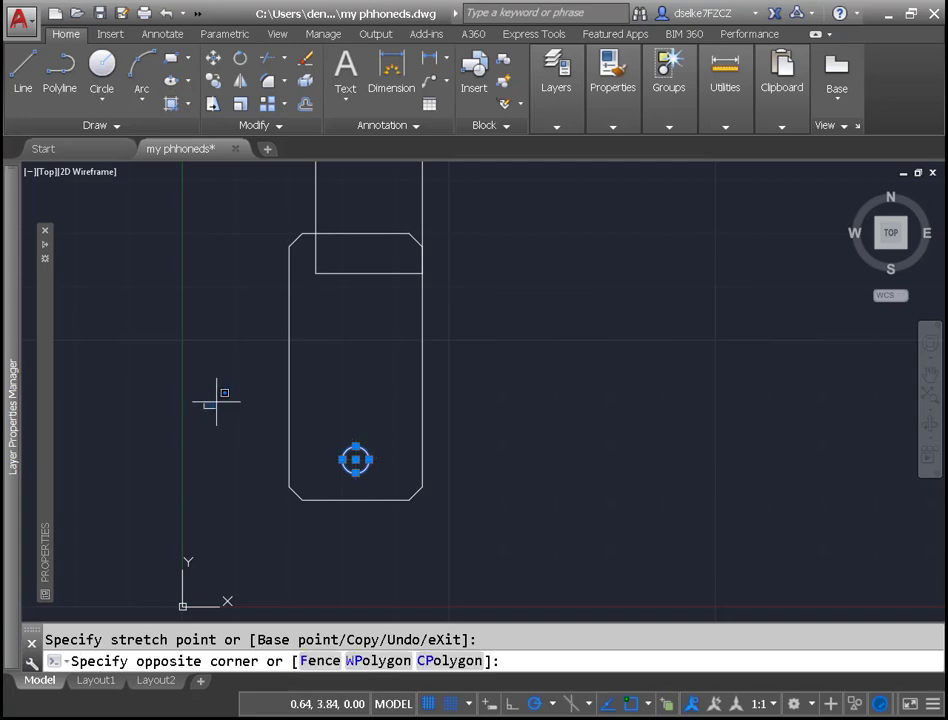
pyautogui.press('Escape')
# Move the 2 by 3.5 rectangle down inside the phone outline, and shift the circle slightly down into the space below it
pyautogui.click(349, 271)
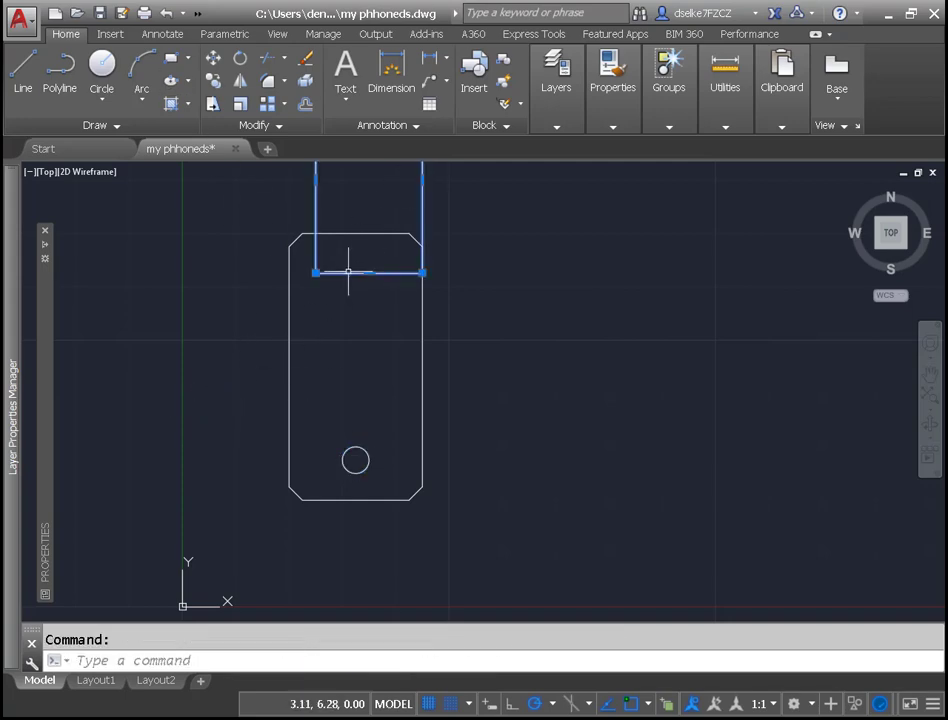
pyautogui.moveTo(349, 271); pyautogui.dragTo(338, 440)
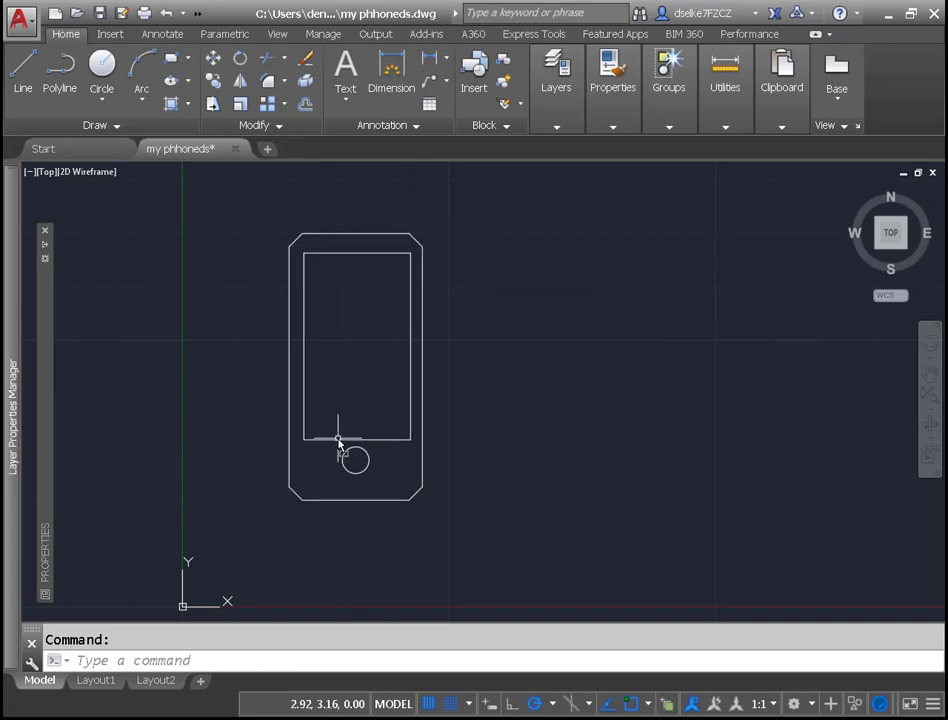
pyautogui.click(357, 472)
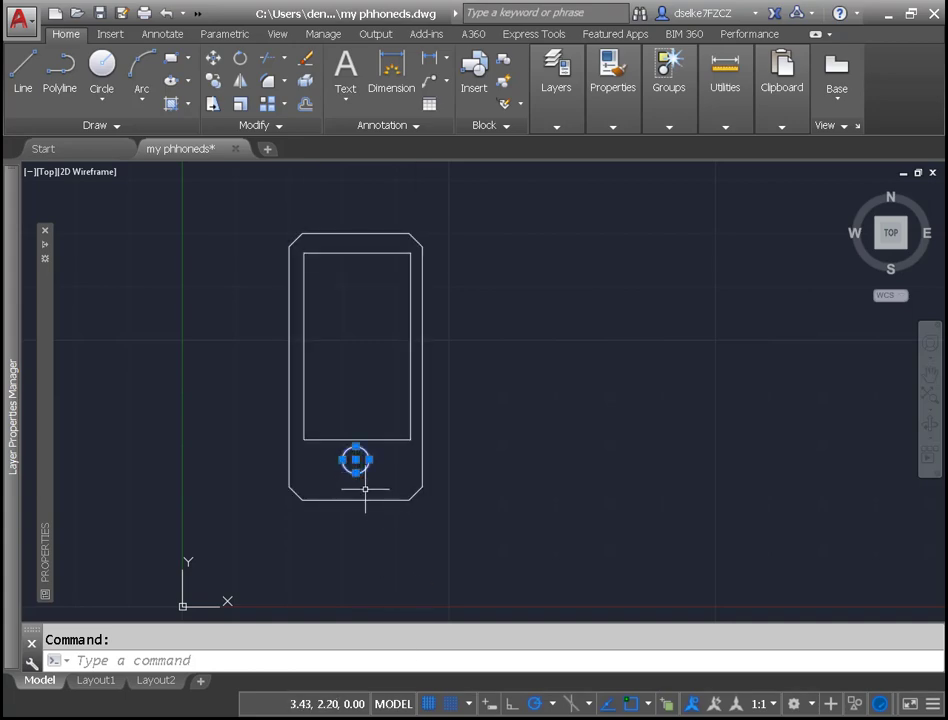
pyautogui.moveTo(355, 460); pyautogui.dragTo(362, 478)
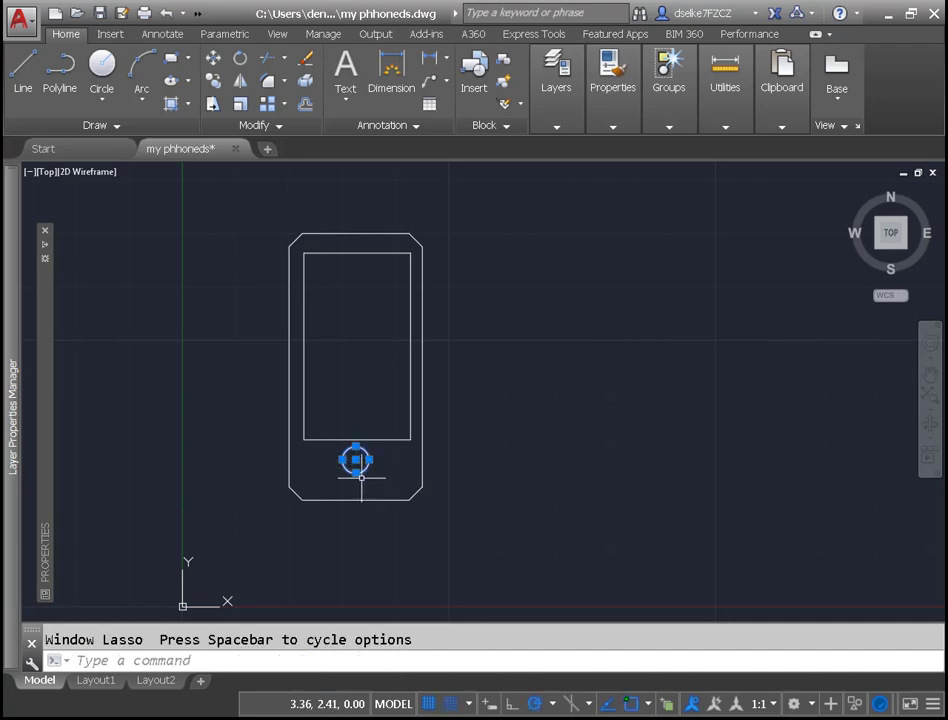
pyautogui.press('Escape')
pyautogui.click(364, 470)
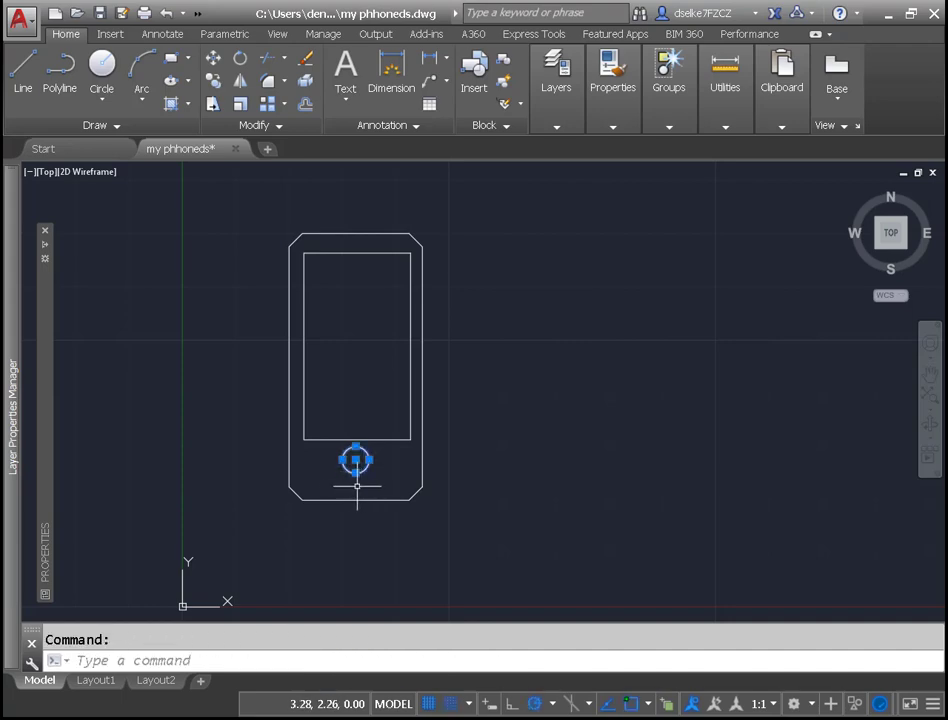
pyautogui.moveTo(362, 474); pyautogui.dragTo(368, 484)
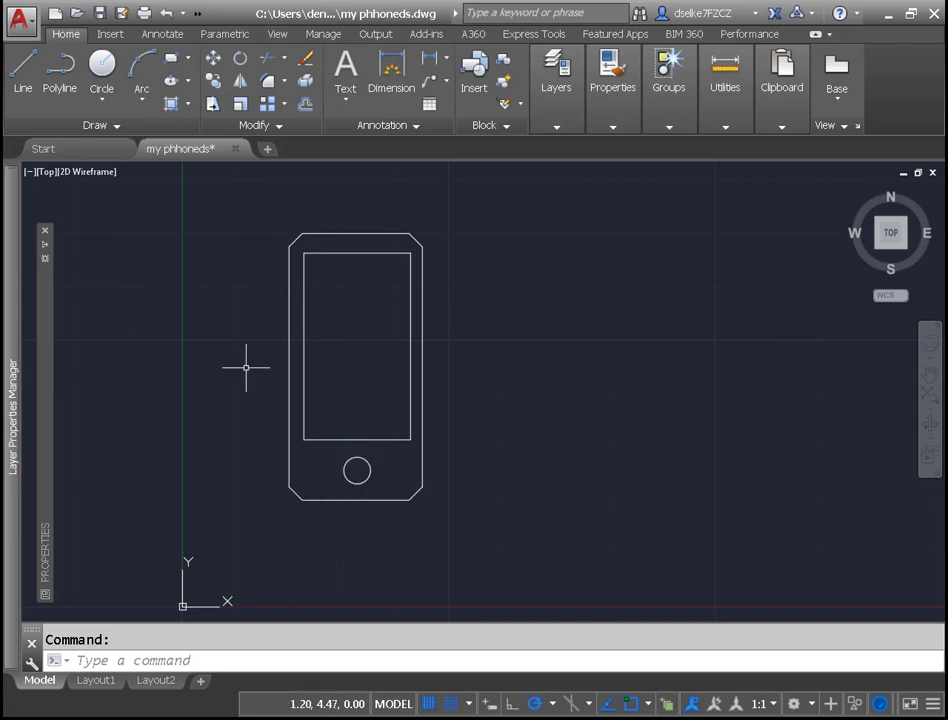
pyautogui.press('Escape')
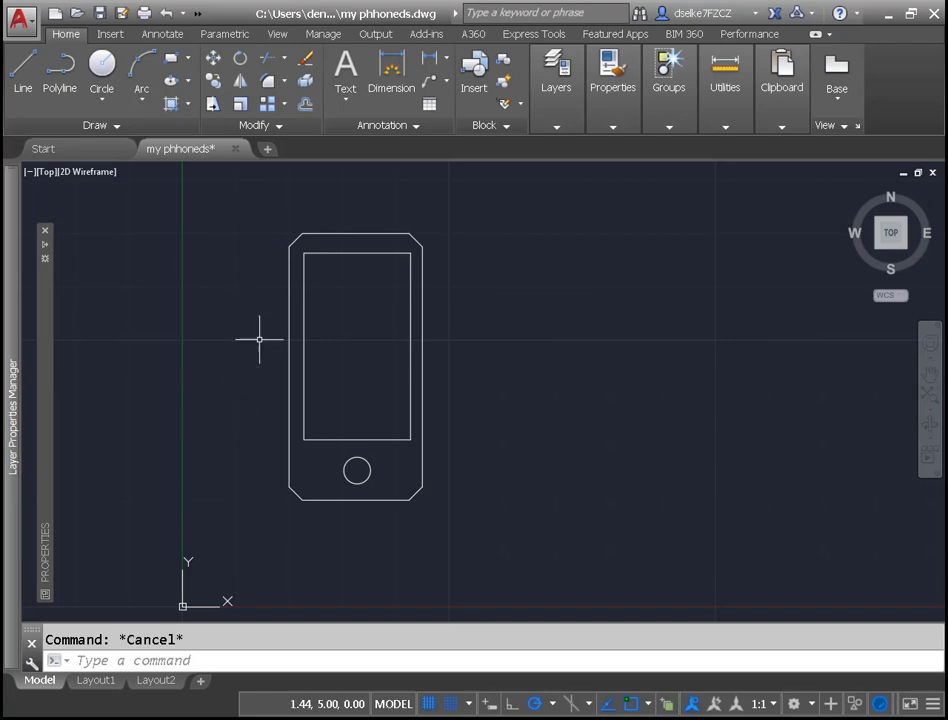
pyautogui.write('c')
pyautogui.press('Down')
pyautogui.press('Down')
pyautogui.press('Return')
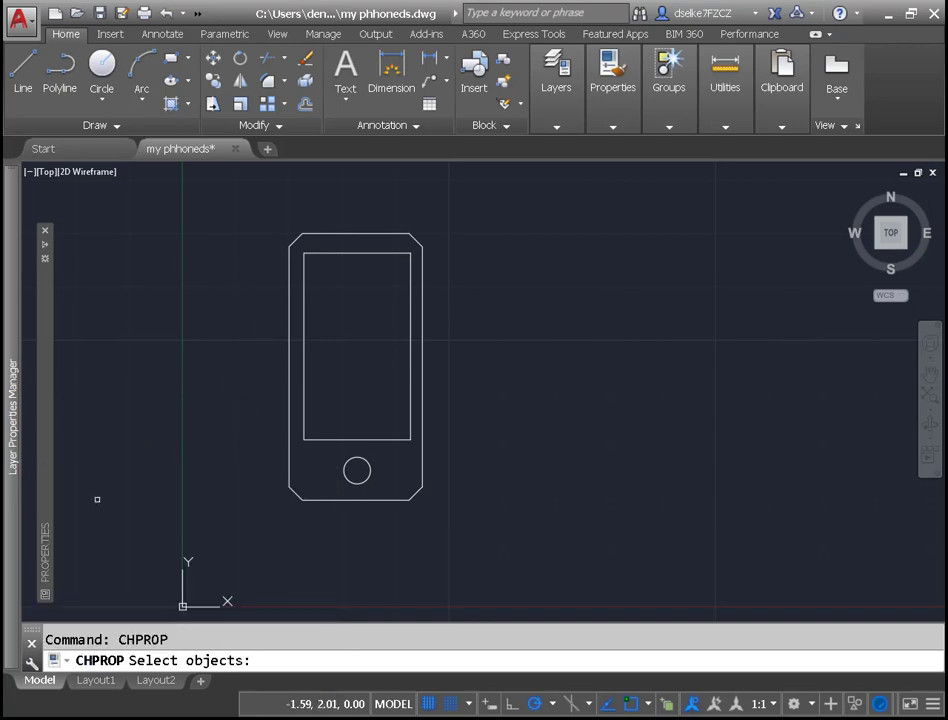
pyautogui.press('Escape')
# Copy the whole phone (outline, screen and circle) 3.25 units straight to the right
pyautogui.write('c')
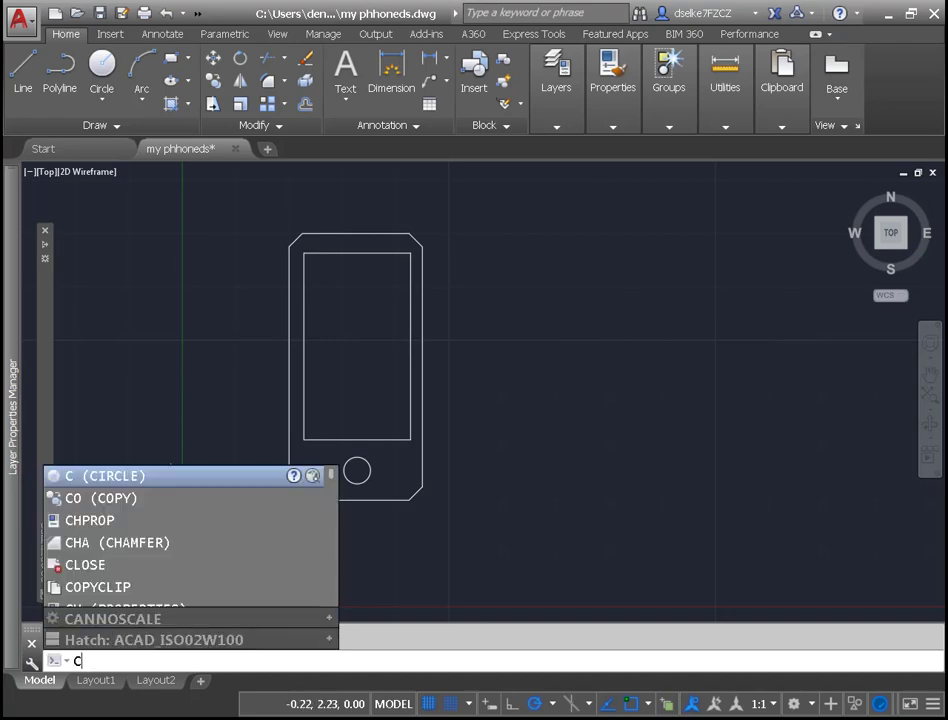
pyautogui.write('o')
pyautogui.press('Return')
pyautogui.click(265, 205)
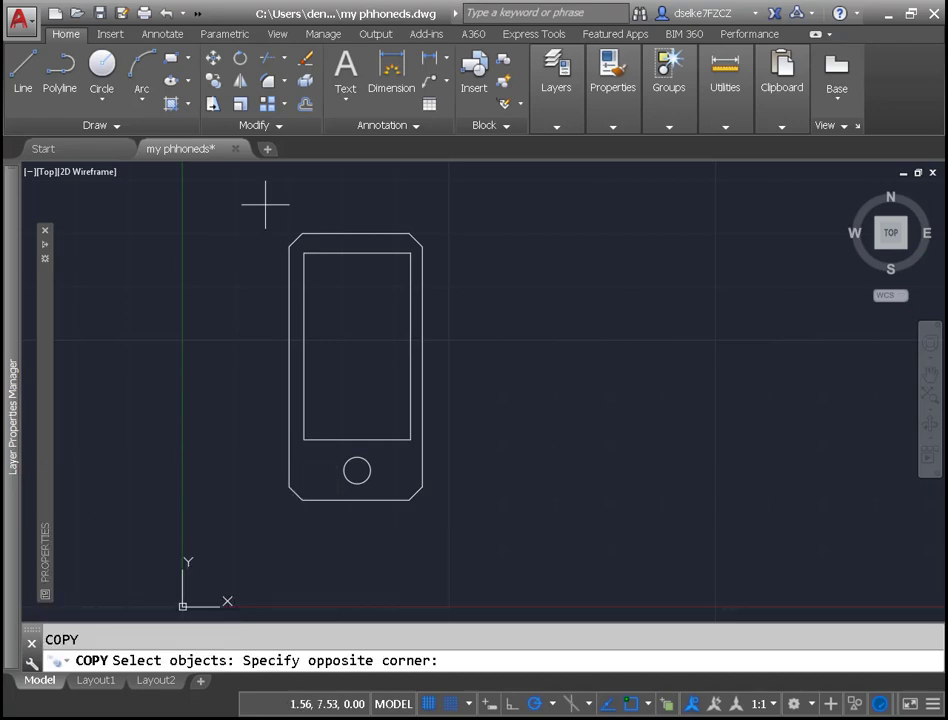
pyautogui.click(462, 540)
pyautogui.press('Return')
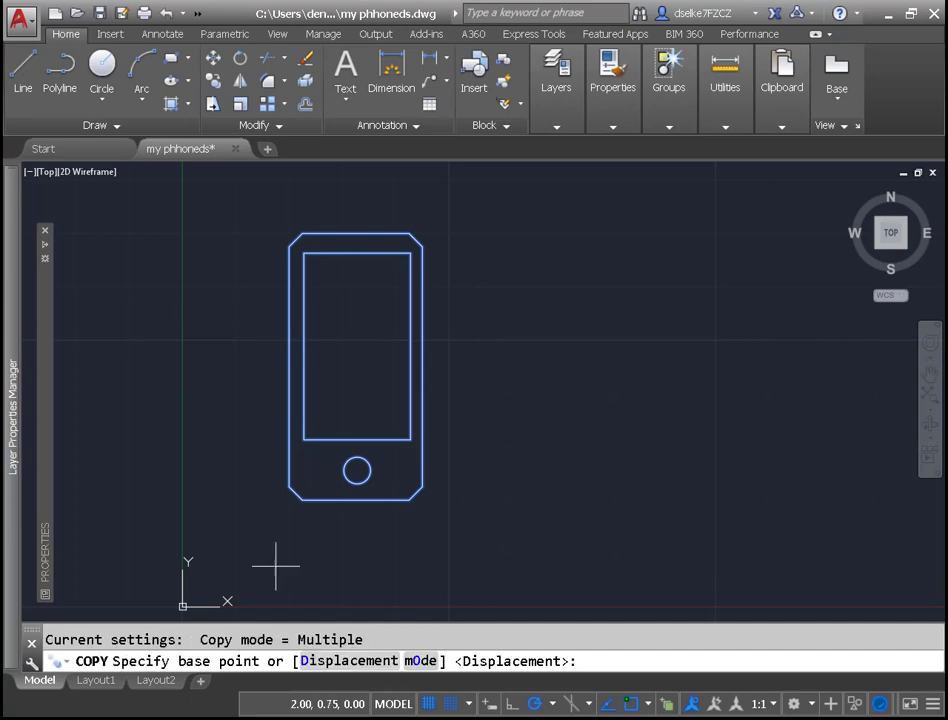
pyautogui.click(289, 553)
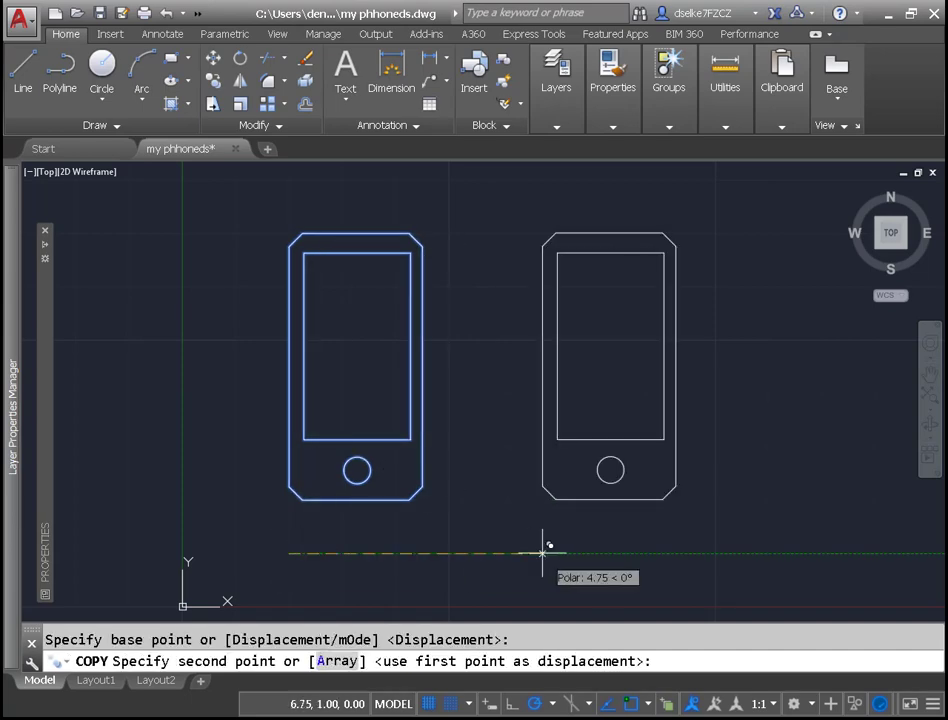
pyautogui.click(462, 553)
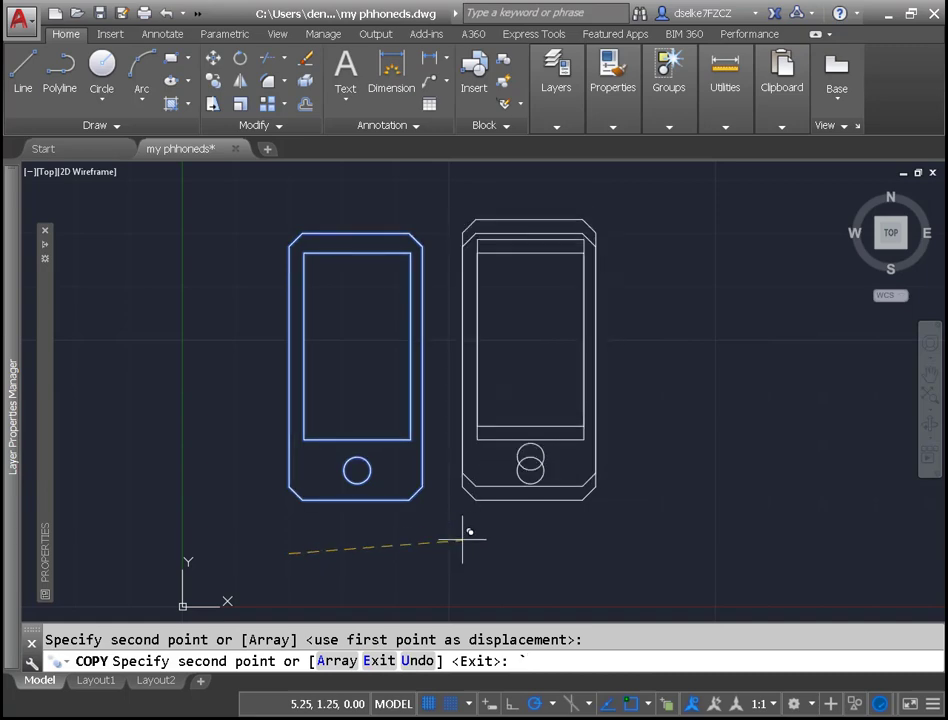
pyautogui.press('Return')
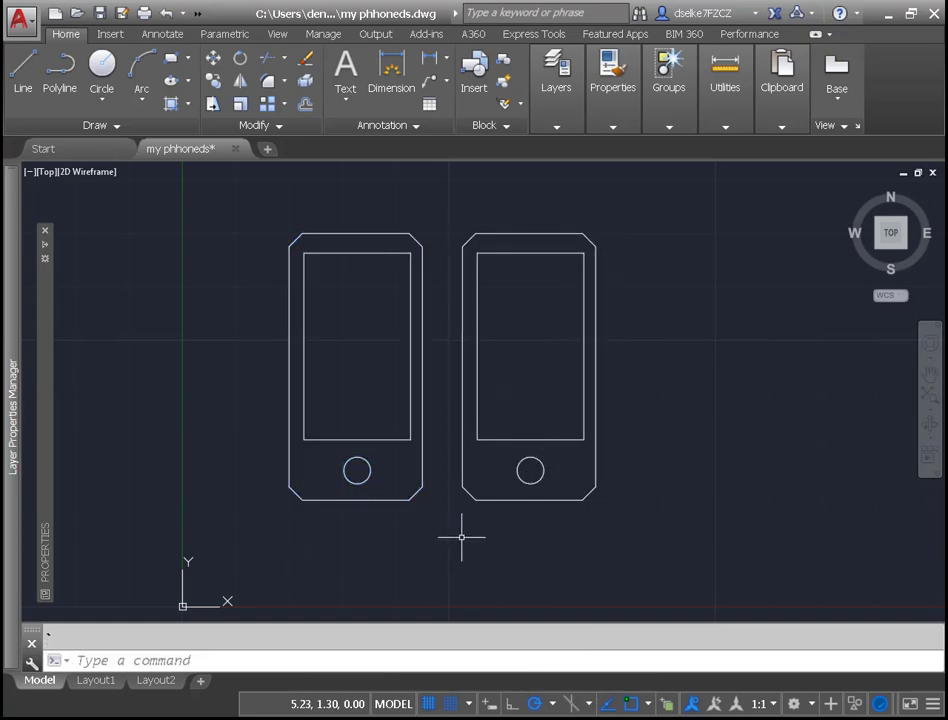
# Explode the outline of the copied phone into separate lines
pyautogui.write('e')
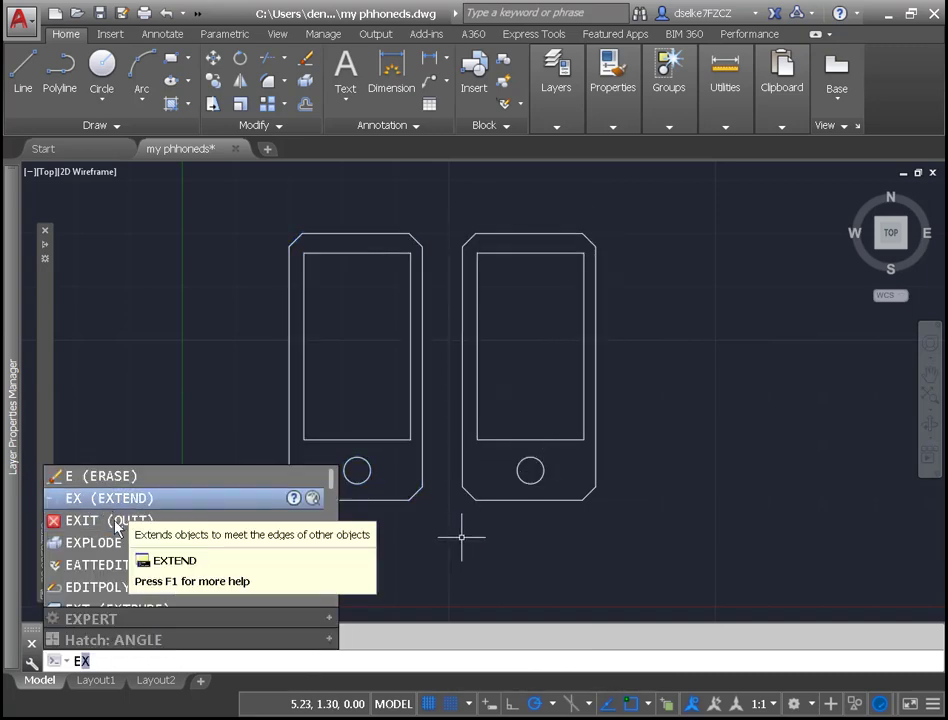
pyautogui.click(80, 543)
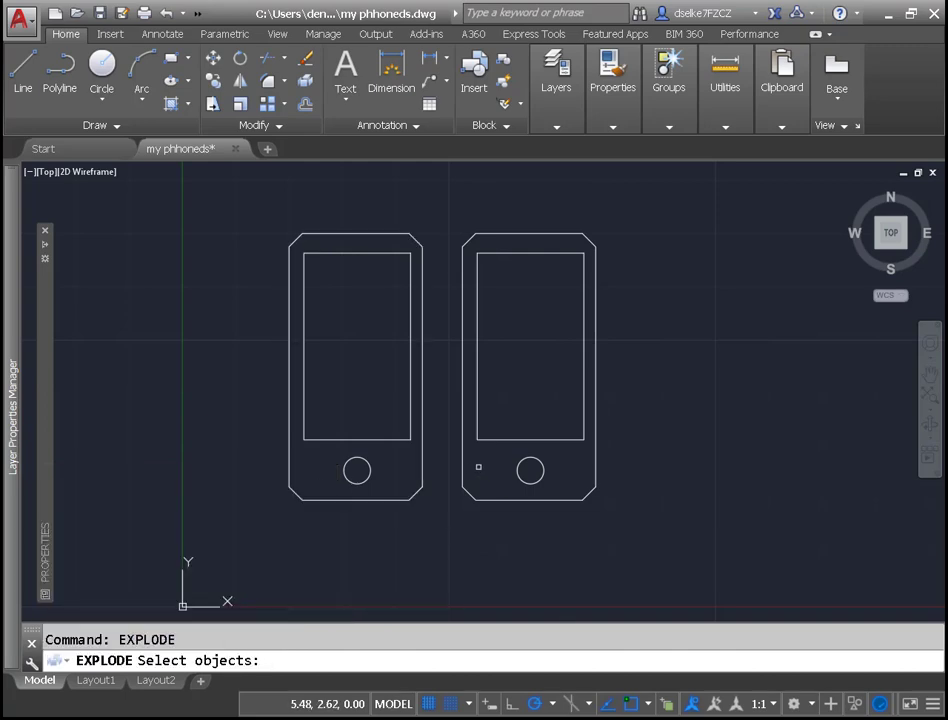
pyautogui.click(462, 457)
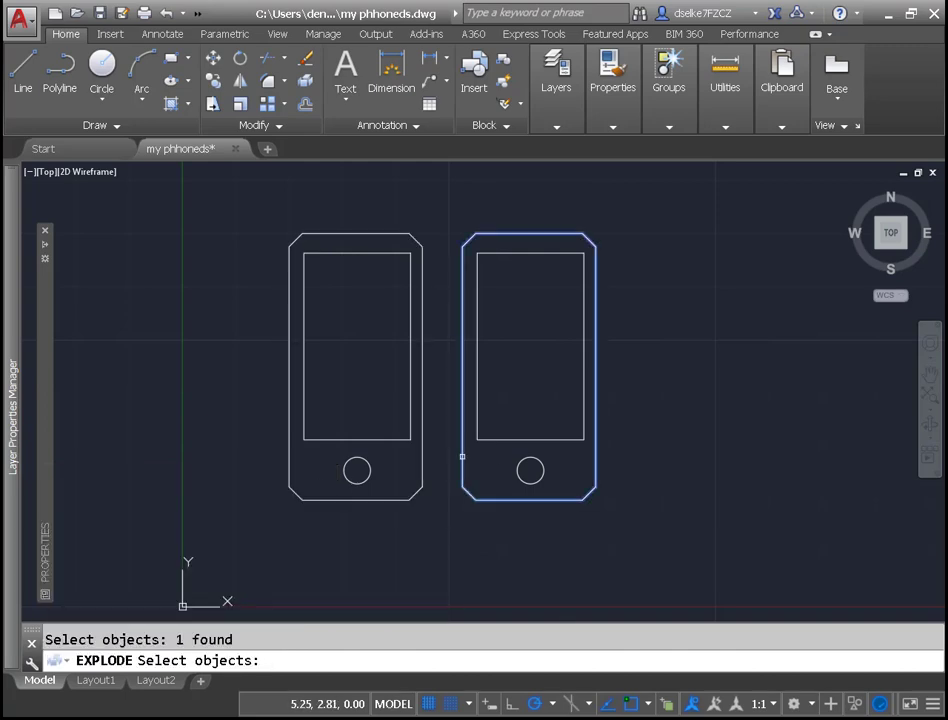
pyautogui.press('Return')
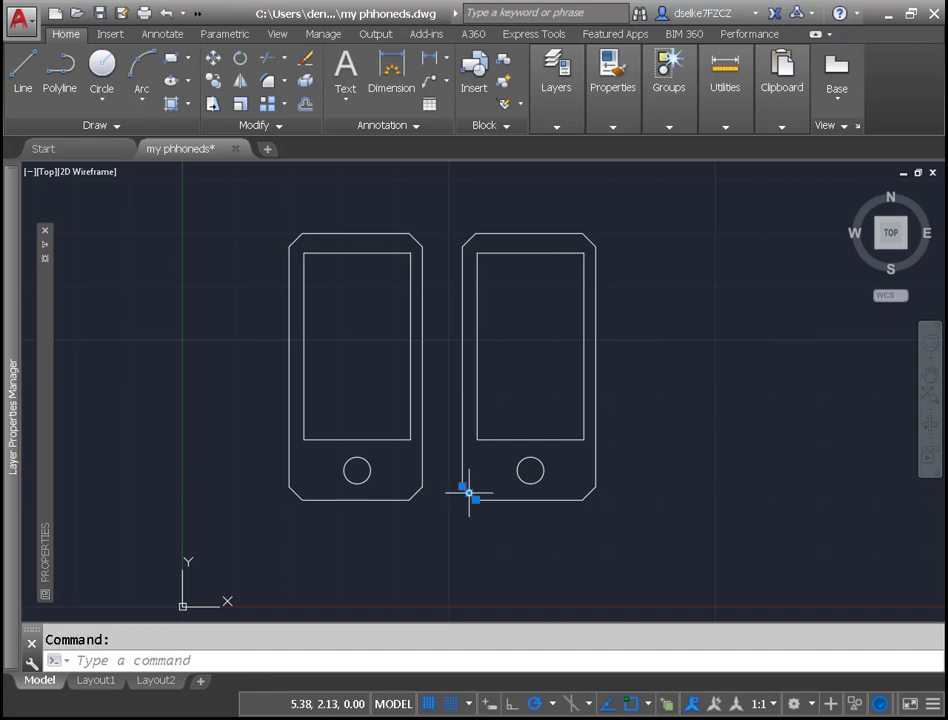
# Delete the four diagonal chamfer lines at the corners of the copied phone's outline
pyautogui.press('Delete')
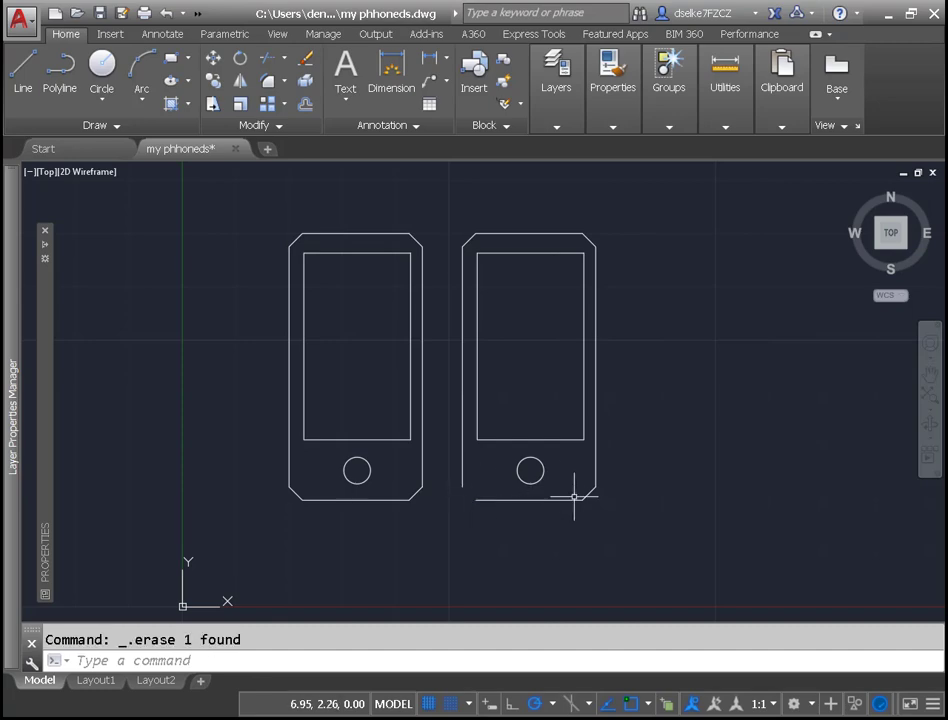
pyautogui.click(589, 492)
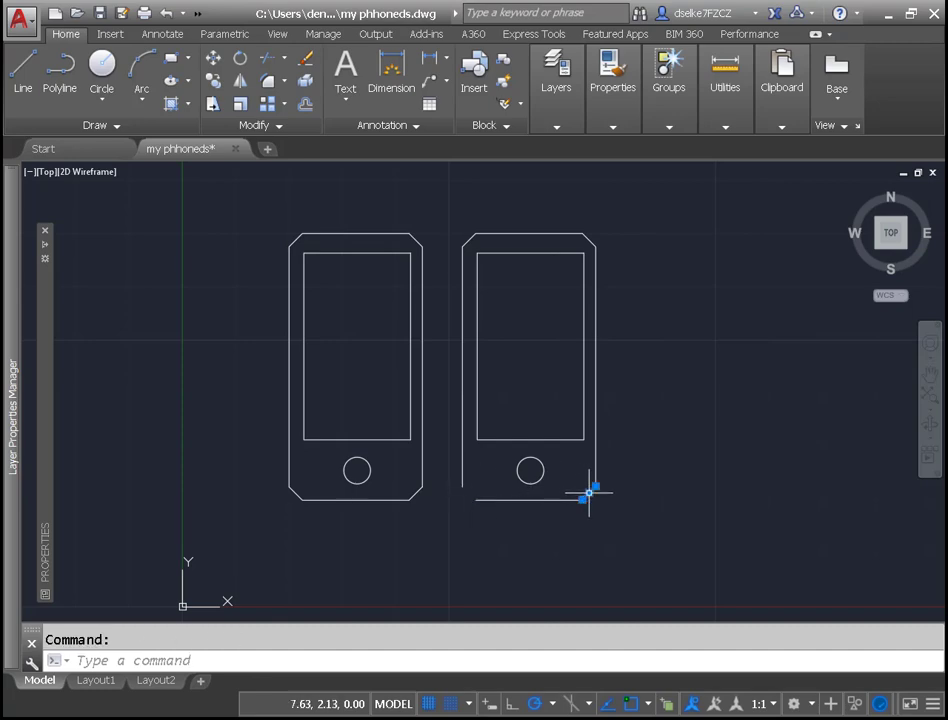
pyautogui.click(591, 239)
pyautogui.click(468, 240)
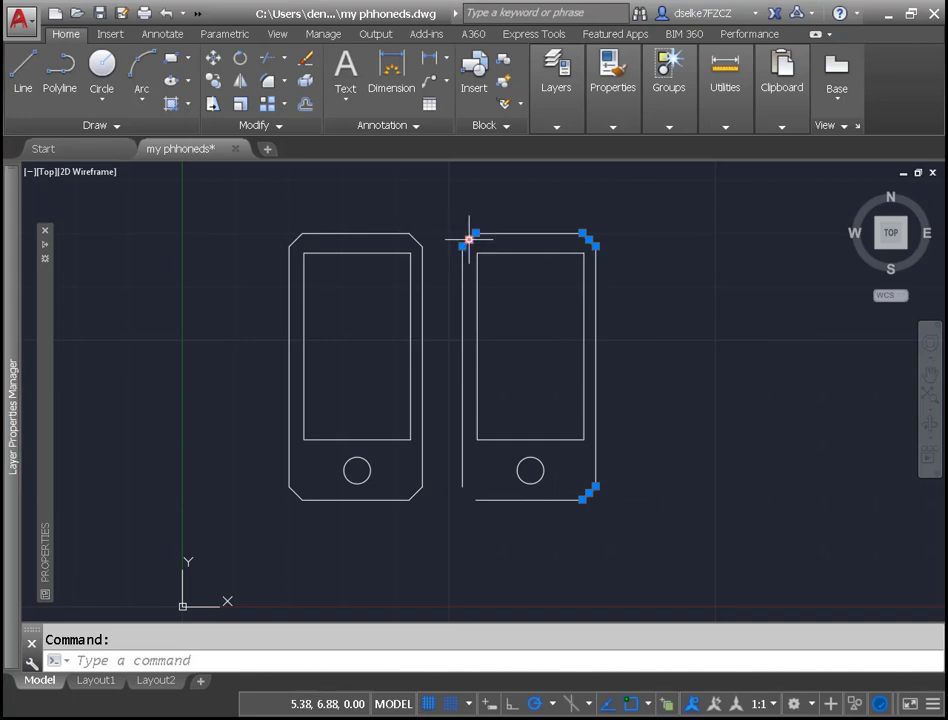
pyautogui.press('Delete')
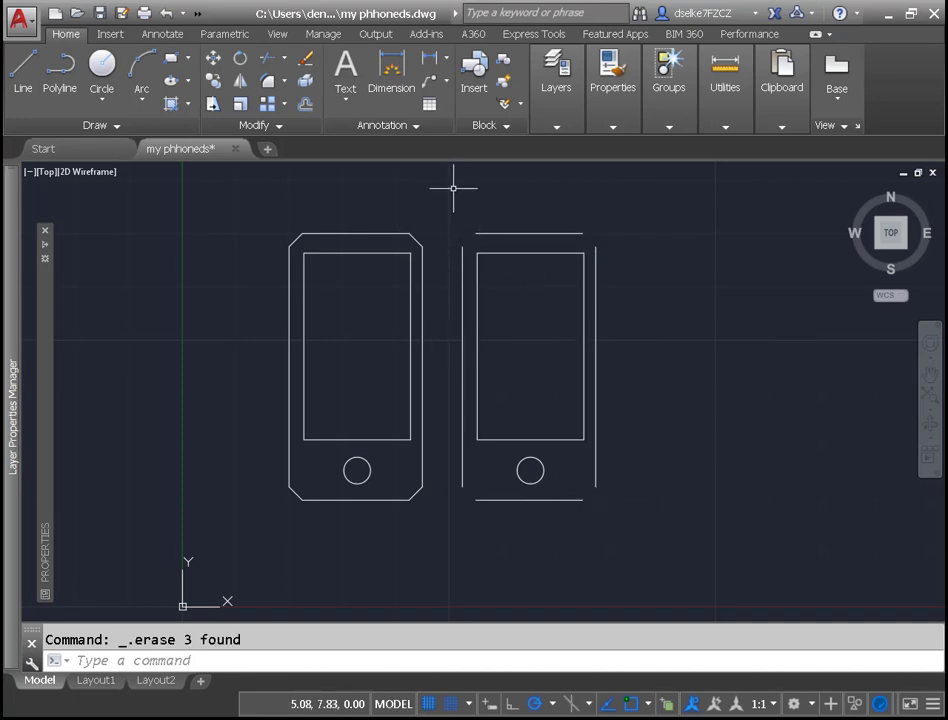
# Fillet the lower-left corner of the second phone's outline with radius 0.25, using the Multiple option
pyautogui.write('F')
pyautogui.click(128, 477)
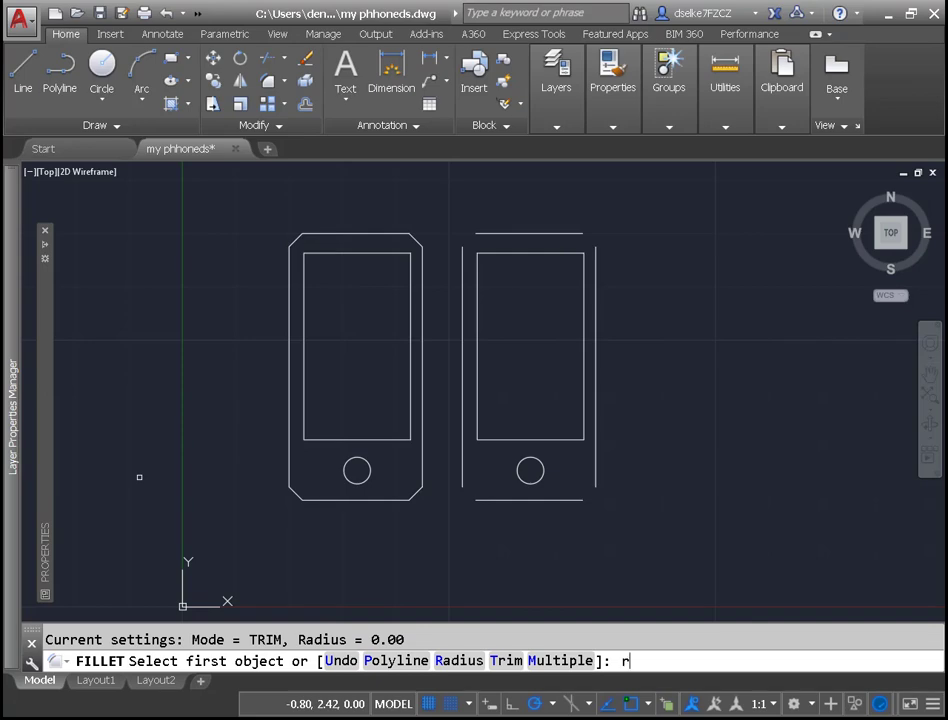
pyautogui.write('r')
pyautogui.rightClick(139, 477)
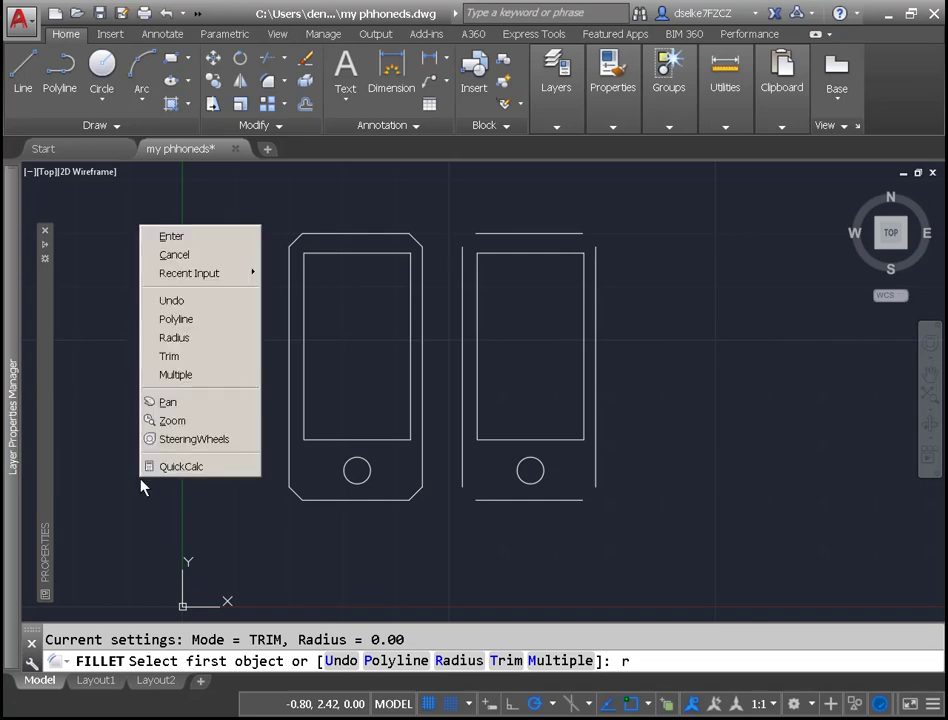
pyautogui.click(176, 237)
pyautogui.write('.2')
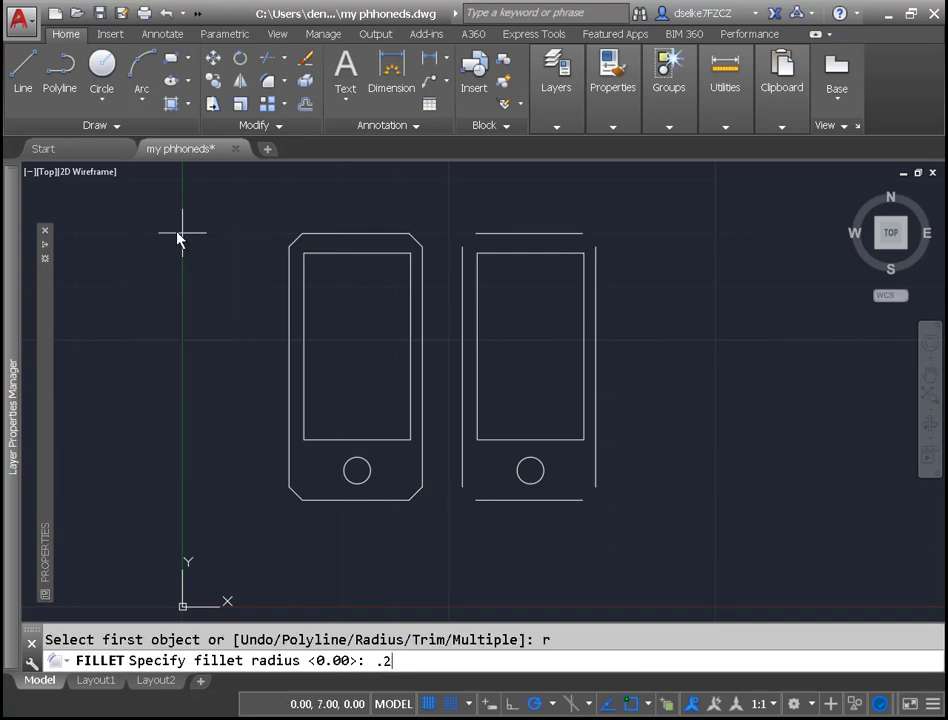
pyautogui.write('5')
pyautogui.press('Return')
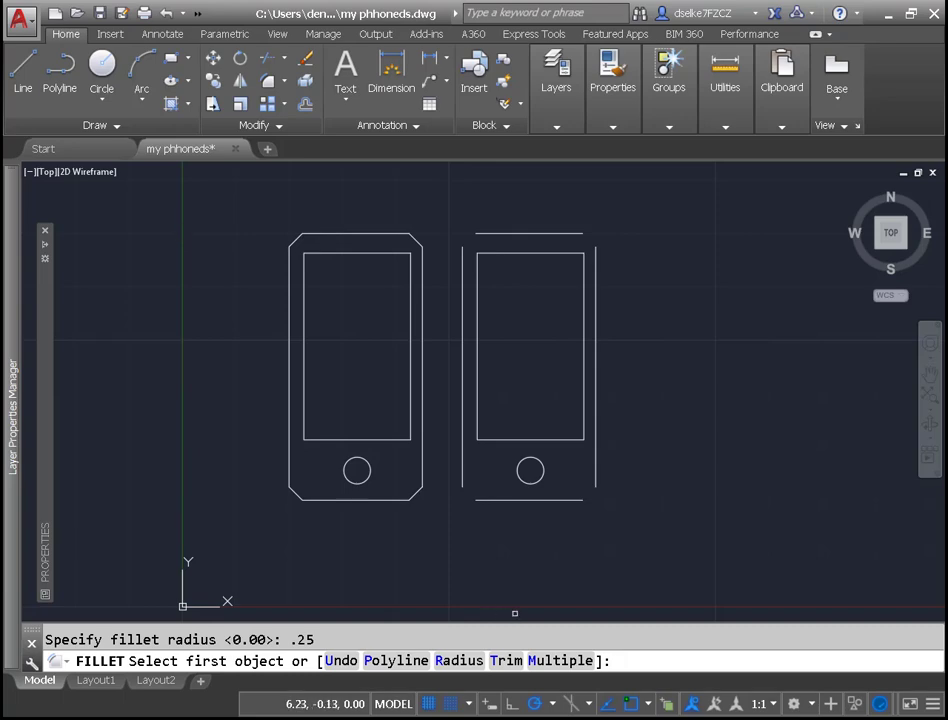
pyautogui.write('m')
pyautogui.press('Return')
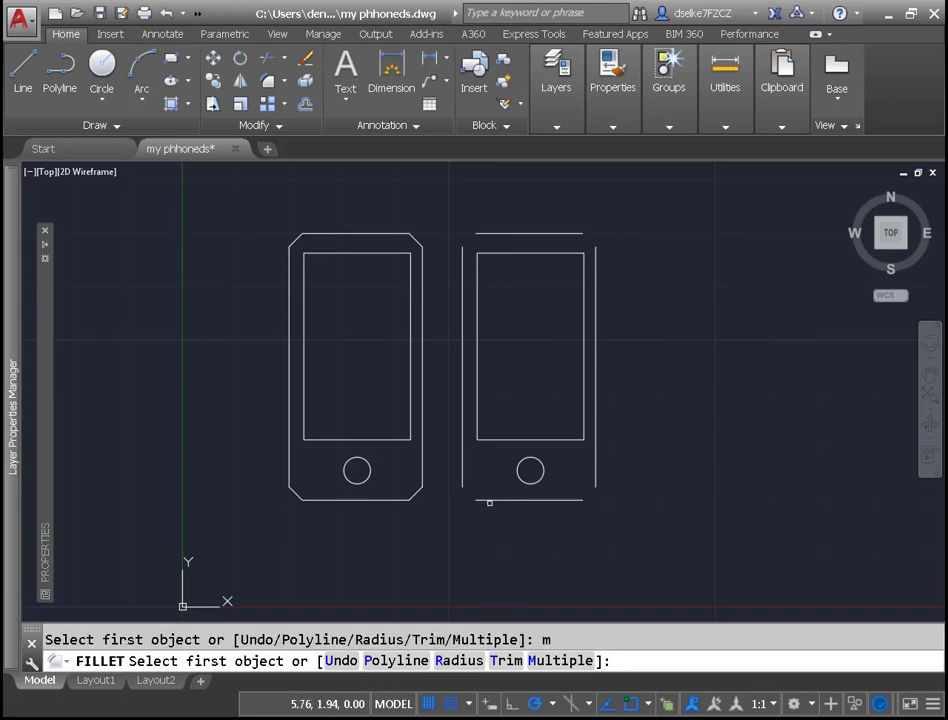
pyautogui.click(489, 500)
pyautogui.click(461, 459)
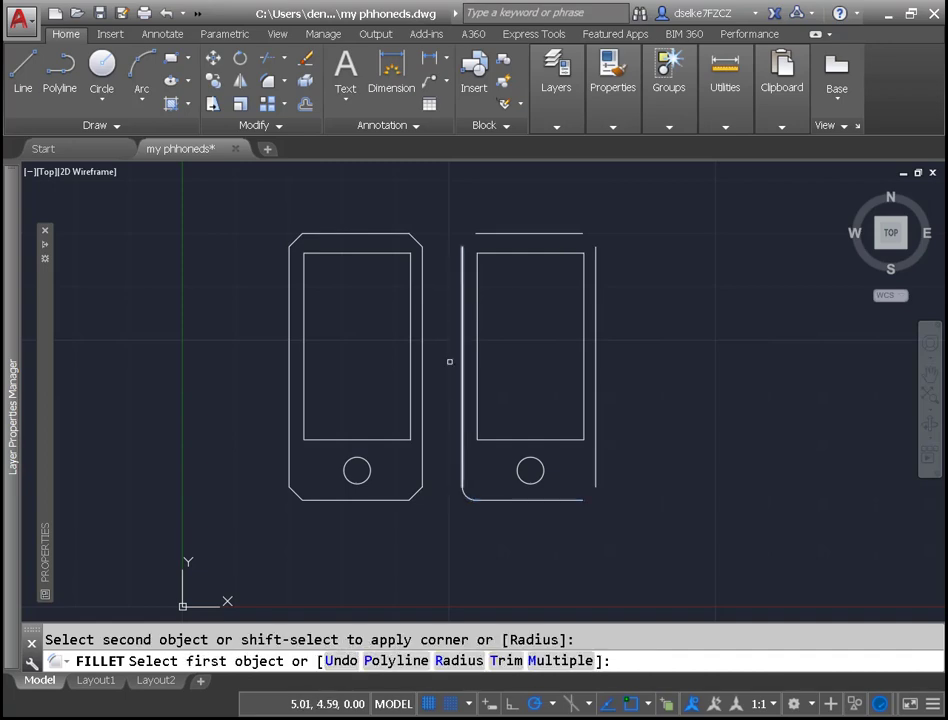
# Fillet the remaining three corners of the second phone's outline with the same radius, and end the command
pyautogui.click(462, 258)
pyautogui.click(489, 234)
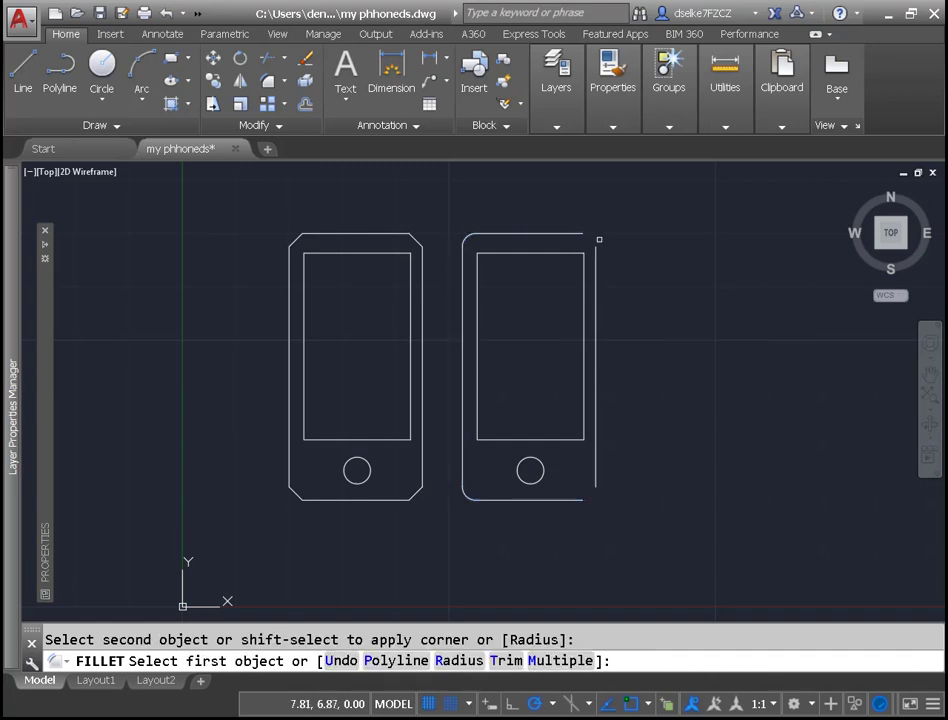
pyautogui.click(586, 234)
pyautogui.click(596, 280)
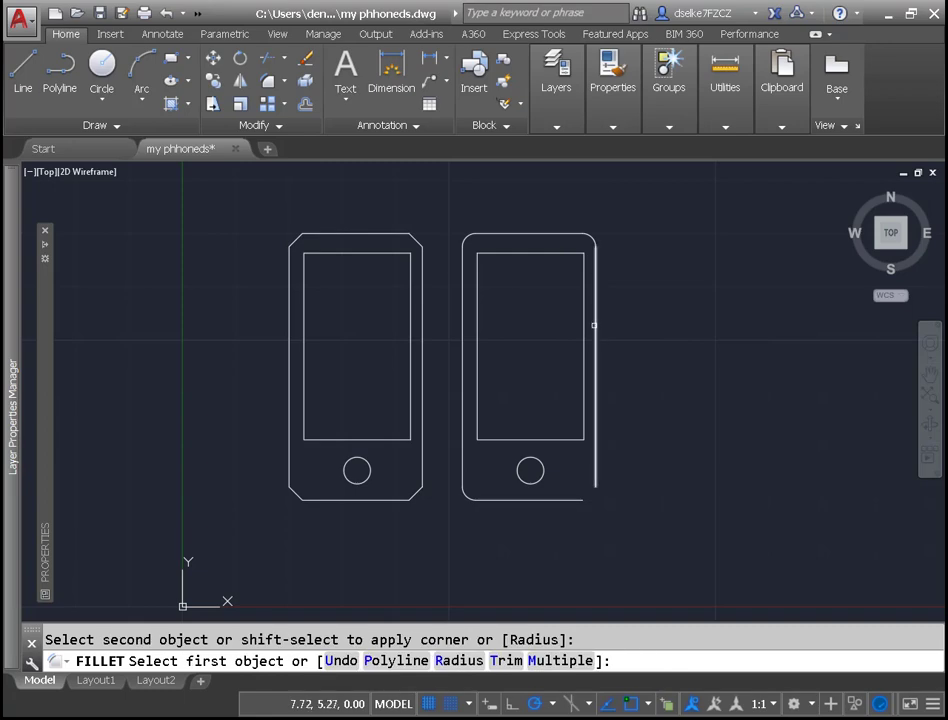
pyautogui.click(594, 325)
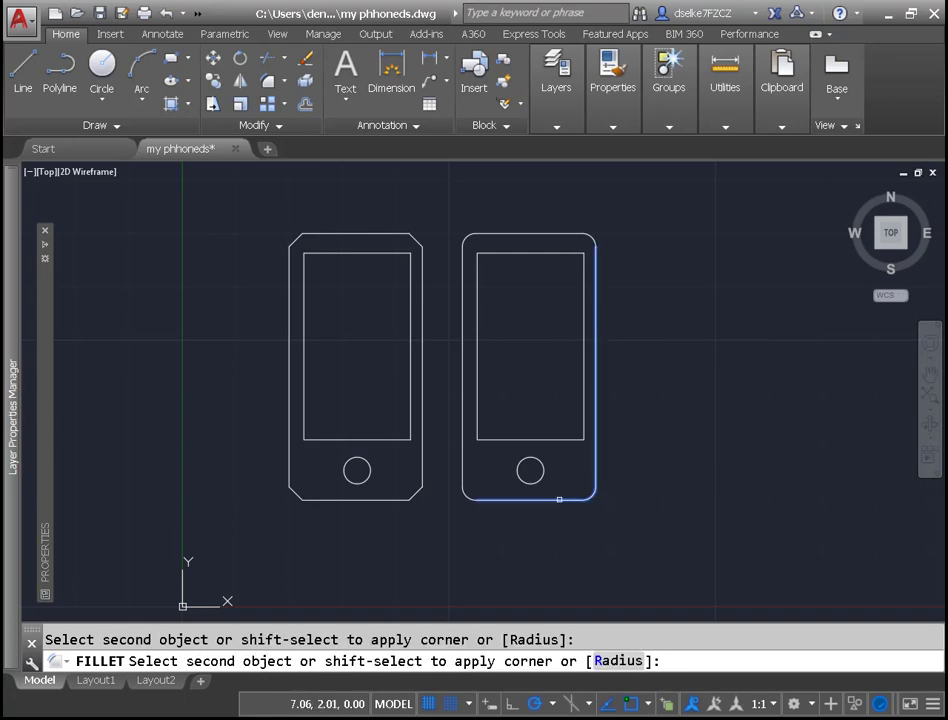
pyautogui.click(556, 499)
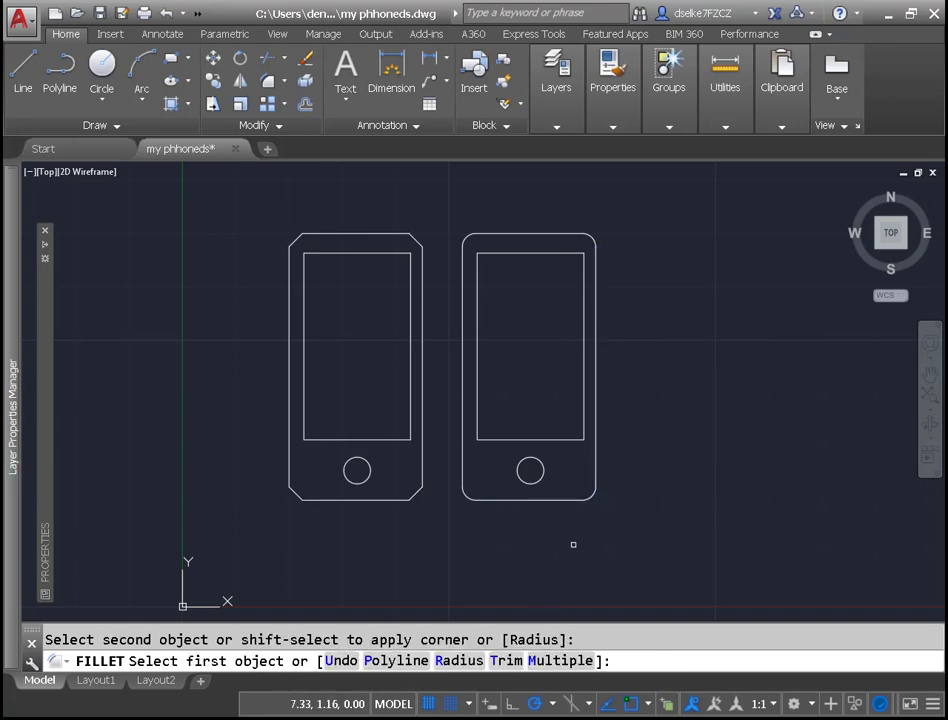
pyautogui.press('Escape')
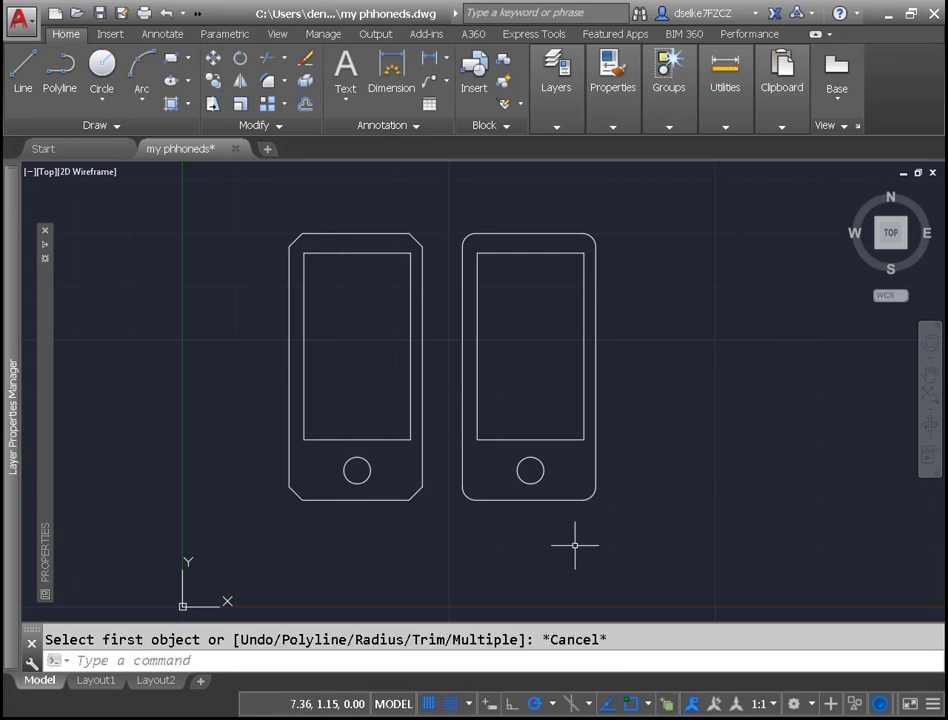
# Copy the whole rounded phone 3.25 units straight to the right as a third phone
pyautogui.write('c')
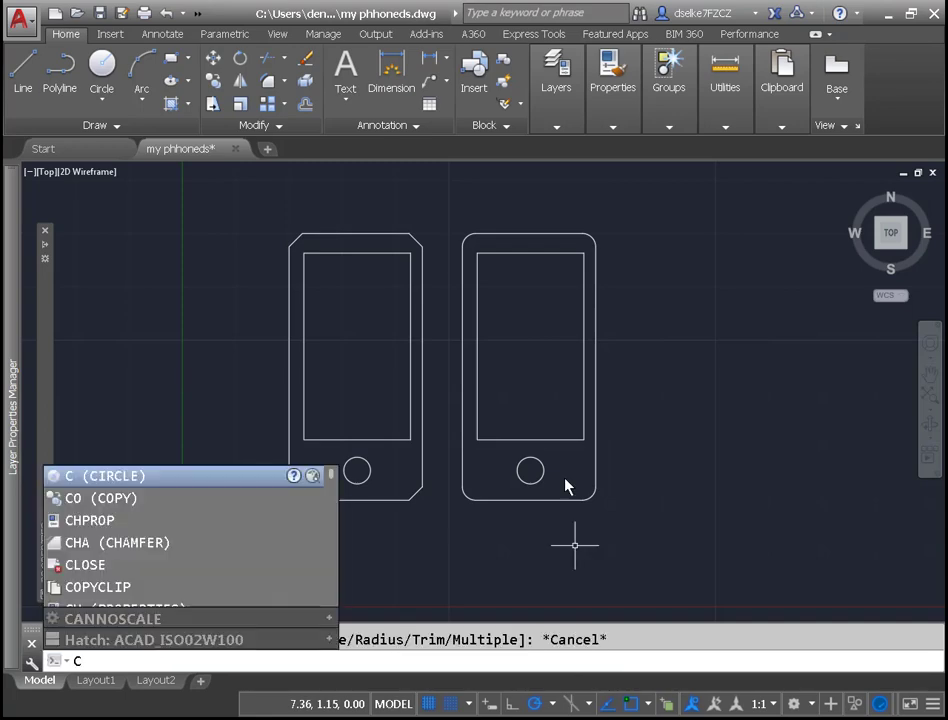
pyautogui.click(118, 500)
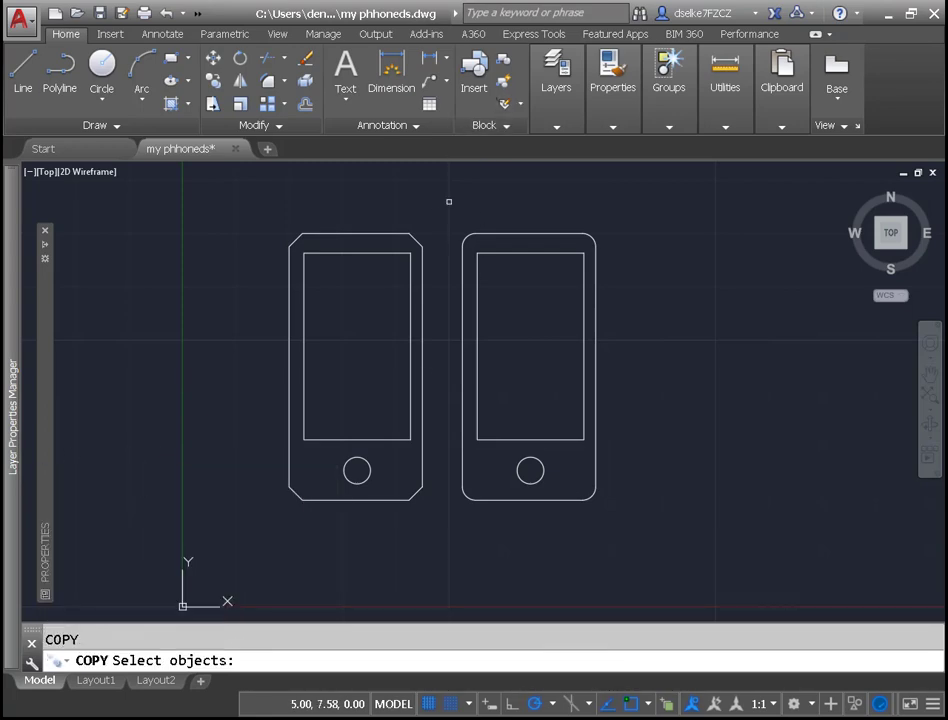
pyautogui.click(449, 201)
pyautogui.click(629, 569)
pyautogui.press('Return')
pyautogui.click(462, 567)
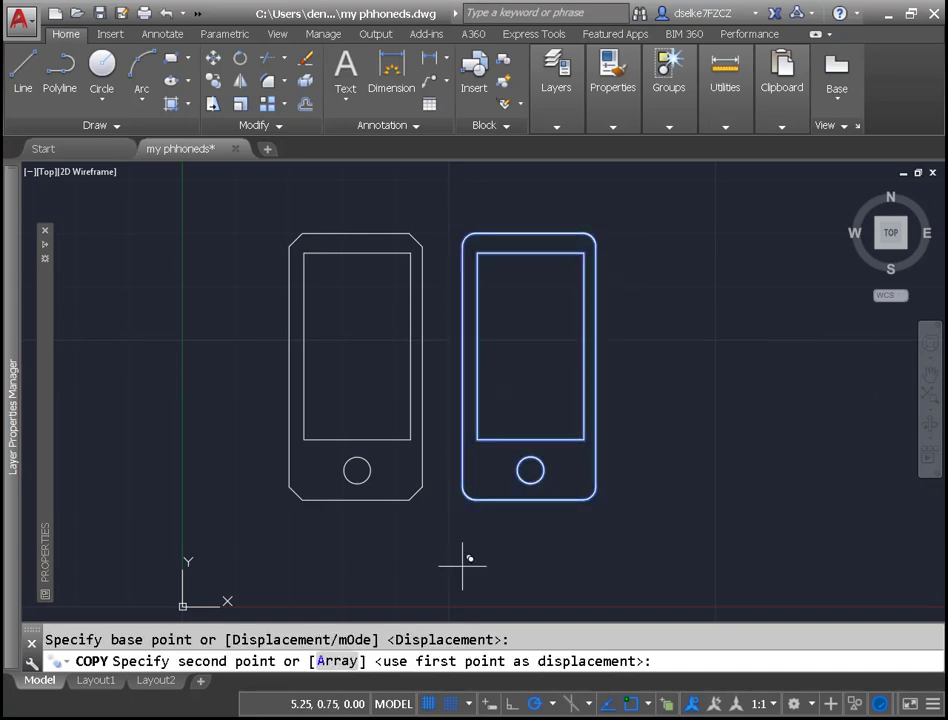
pyautogui.click(636, 567)
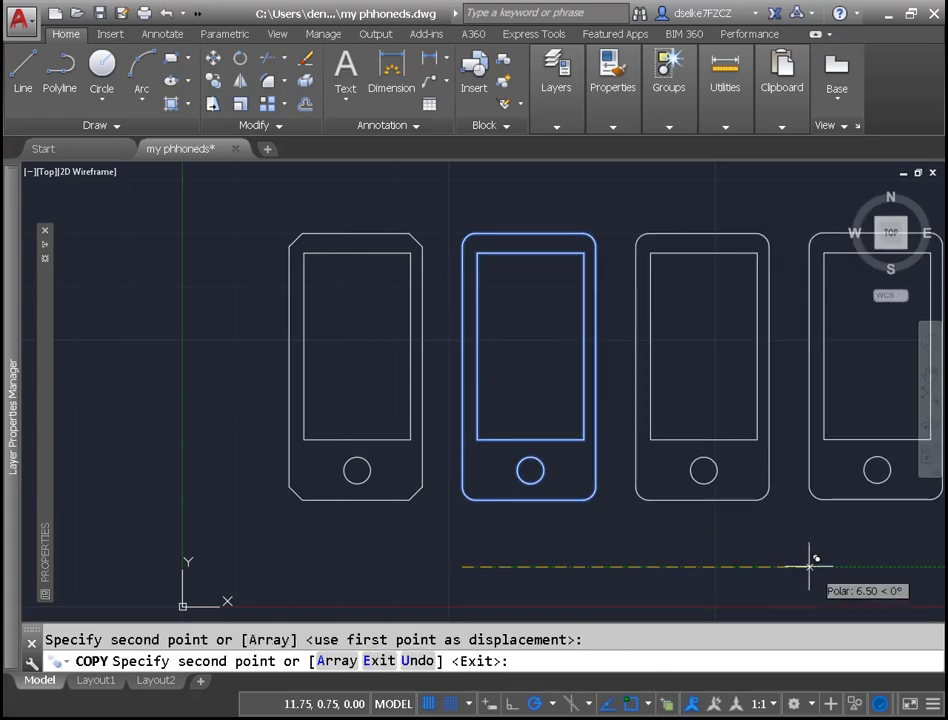
pyautogui.press('Escape')
# Copy the top edge line of the third phone's outline 0.25 units straight down, and end the command
pyautogui.moveTo(821, 550)
pyautogui.mouseDown(button='middle')
pyautogui.moveTo(696, 578)
pyautogui.moveTo(605, 584)
pyautogui.mouseUp(button='middle')
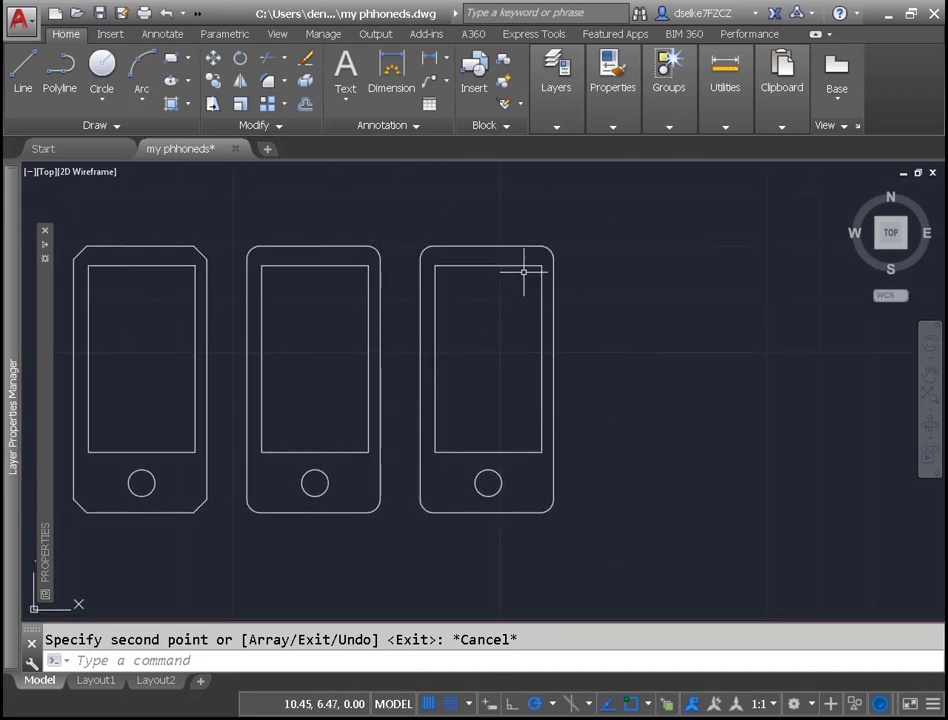
pyautogui.scroll(6, 521, 273)
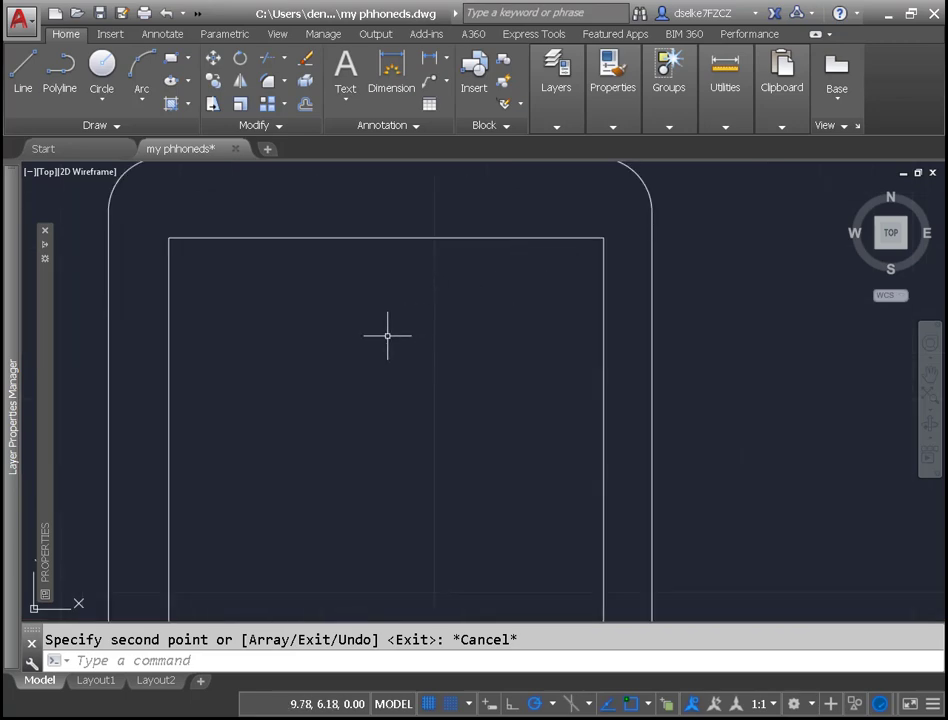
pyautogui.moveTo(387, 332); pyautogui.dragTo(415, 449, button='middle')
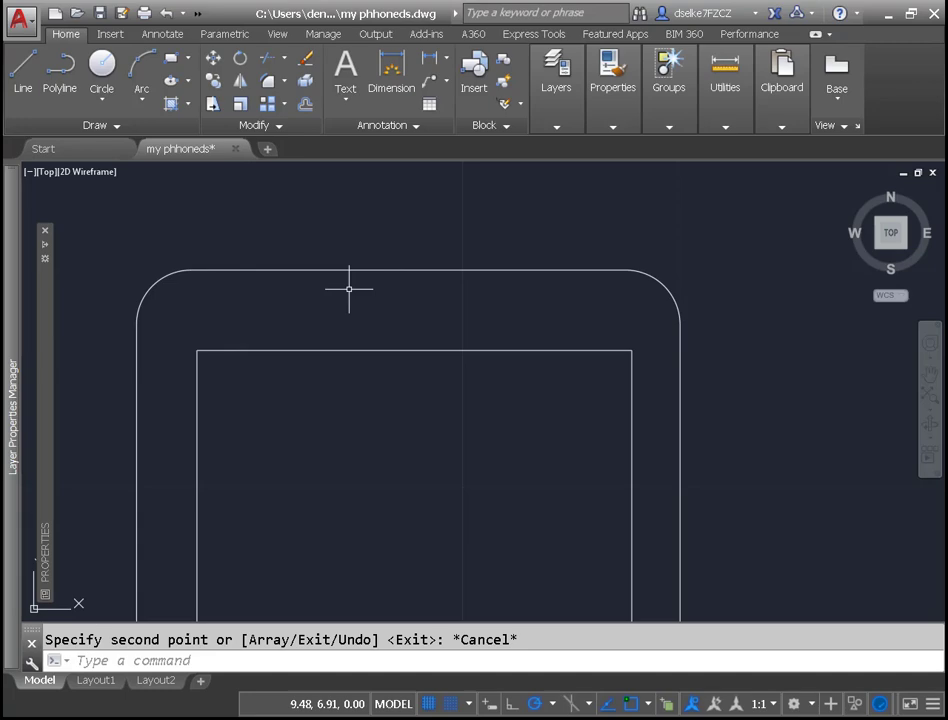
pyautogui.write('co')
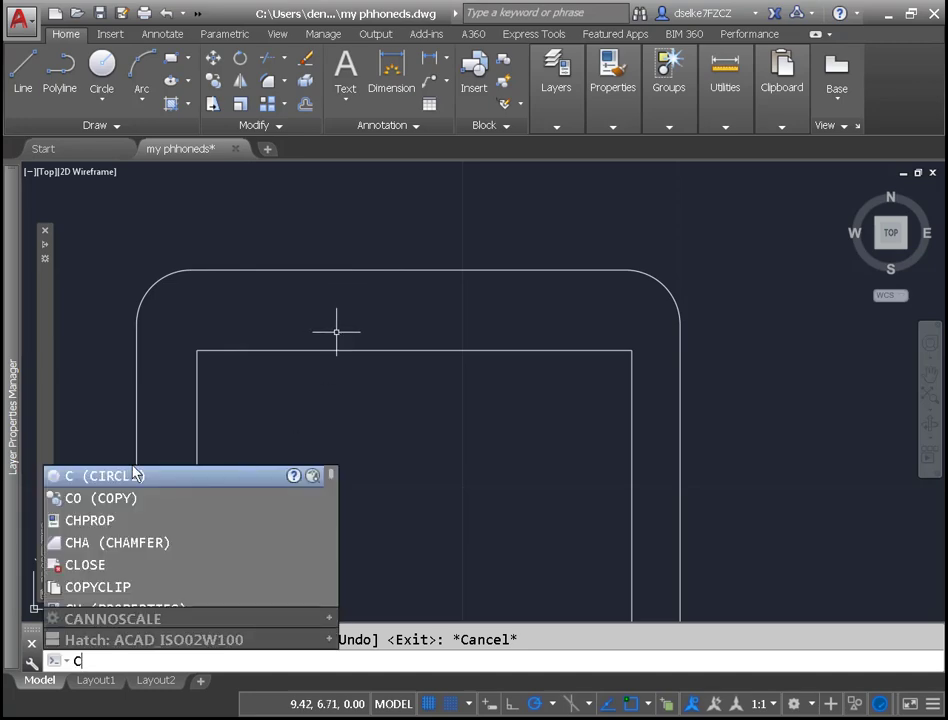
pyautogui.click(114, 499)
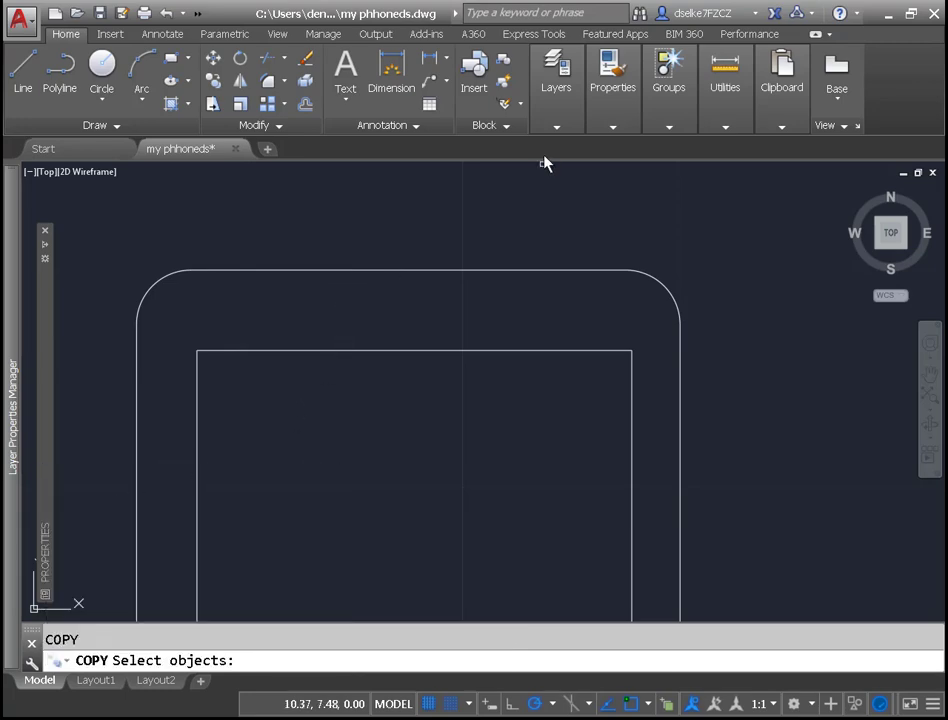
pyautogui.click(389, 269)
pyautogui.press('Return')
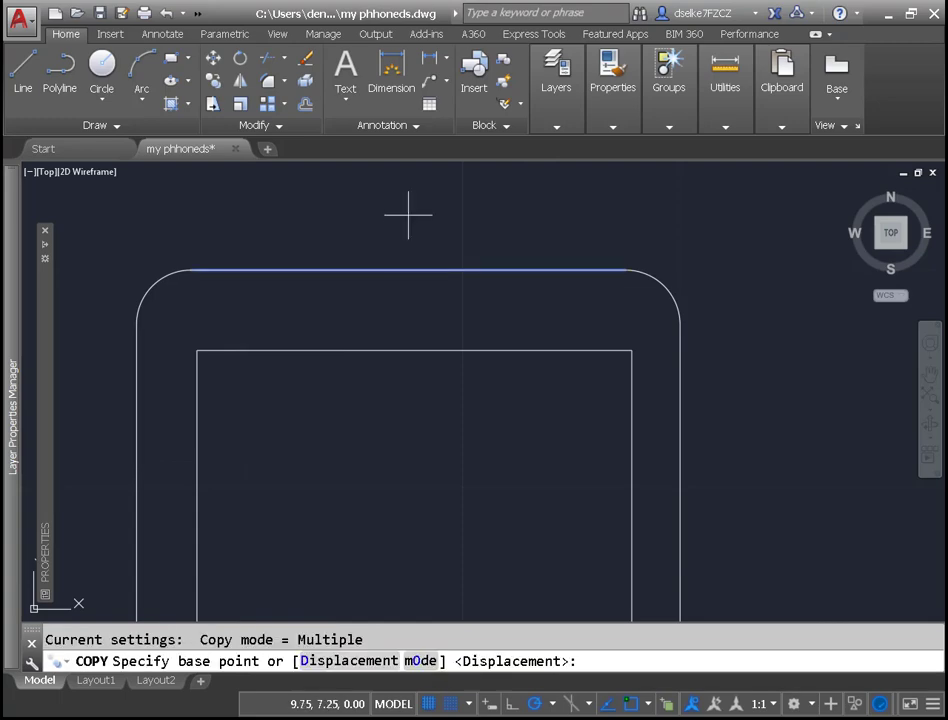
pyautogui.click(408, 214)
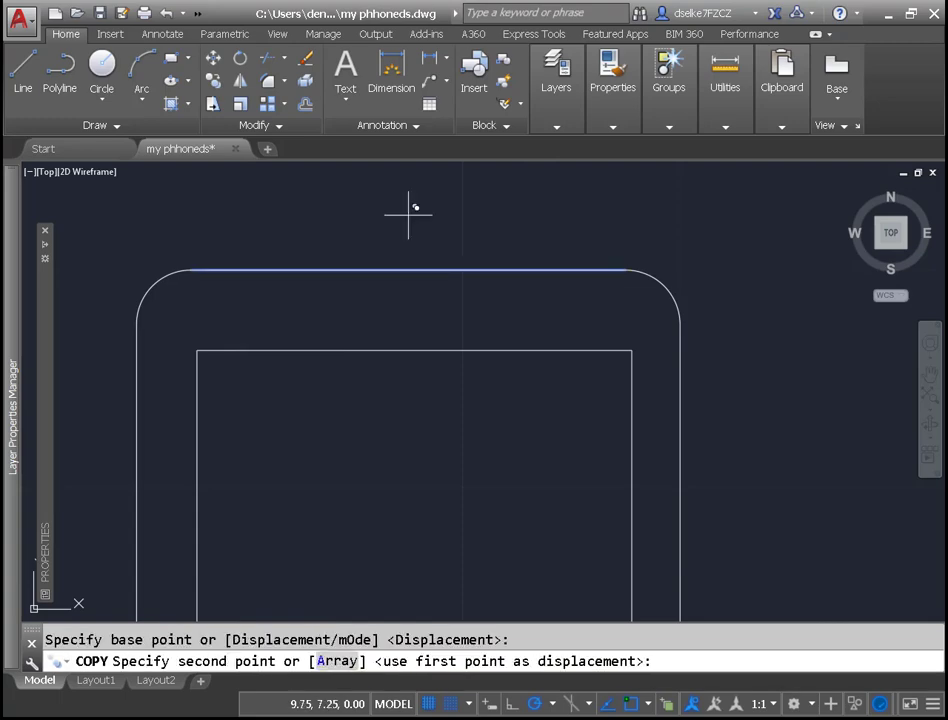
pyautogui.click(408, 269)
pyautogui.press('Escape')
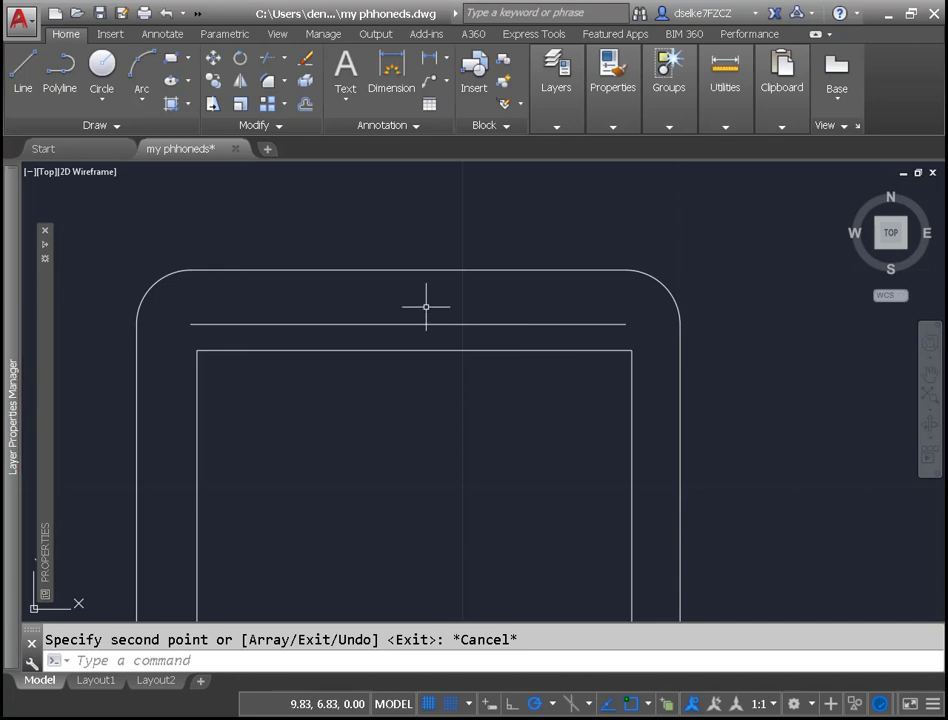
# Offset the copied line above the third phone's screen upward by 0.125
pyautogui.write('of')
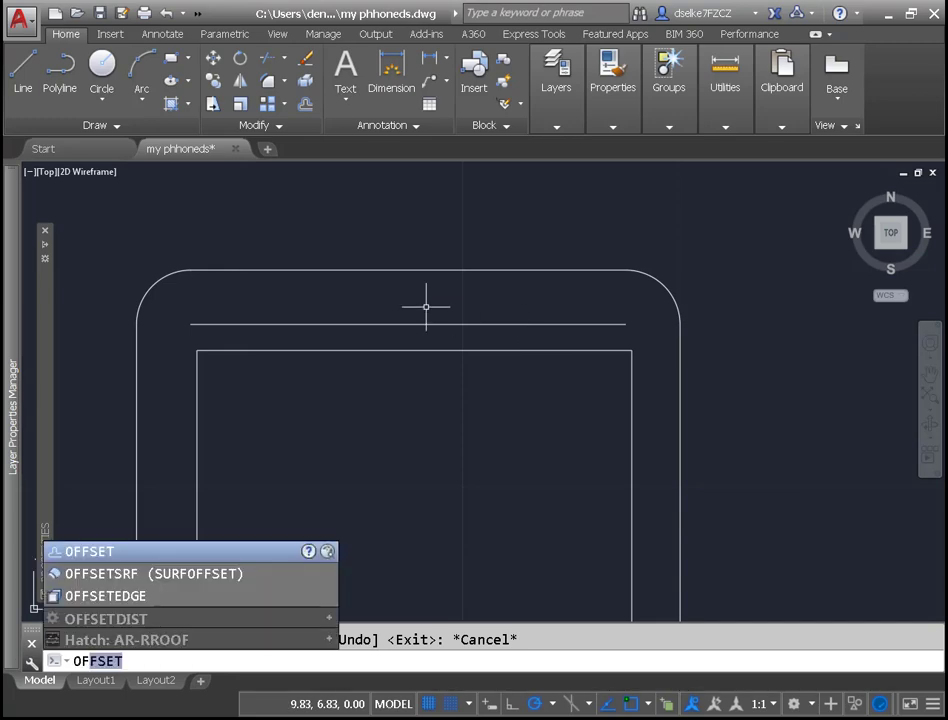
pyautogui.click(130, 551)
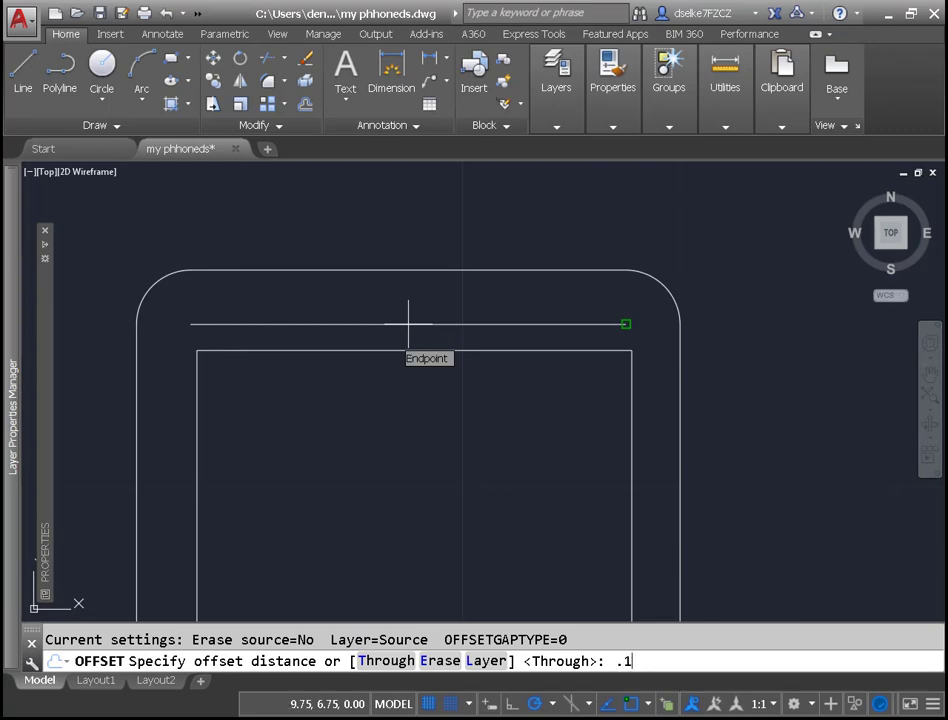
pyautogui.write('.125')
pyautogui.press('Return')
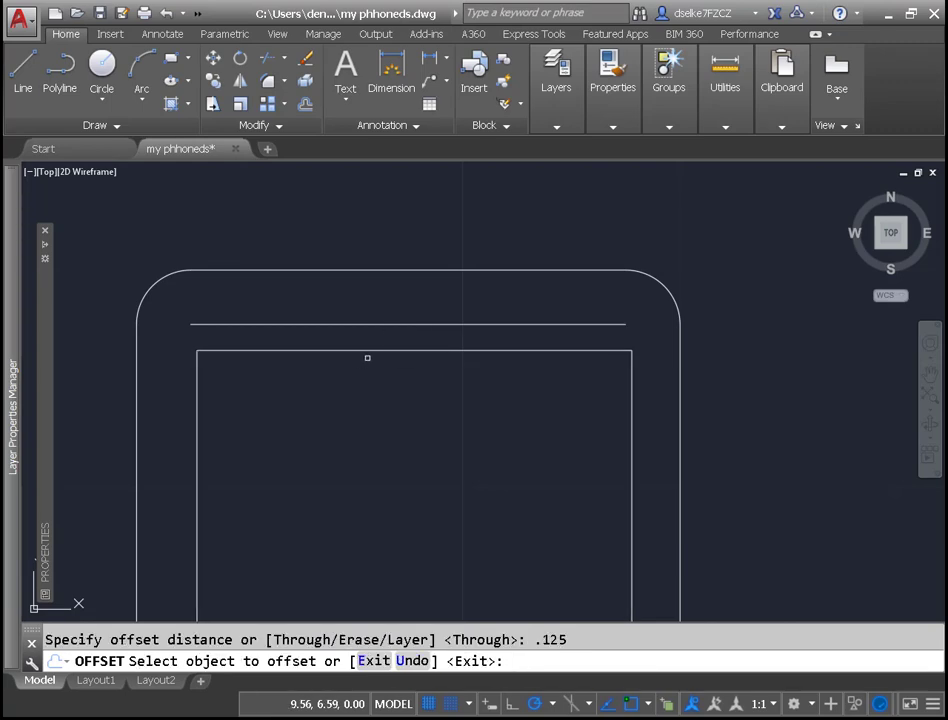
pyautogui.click(378, 321)
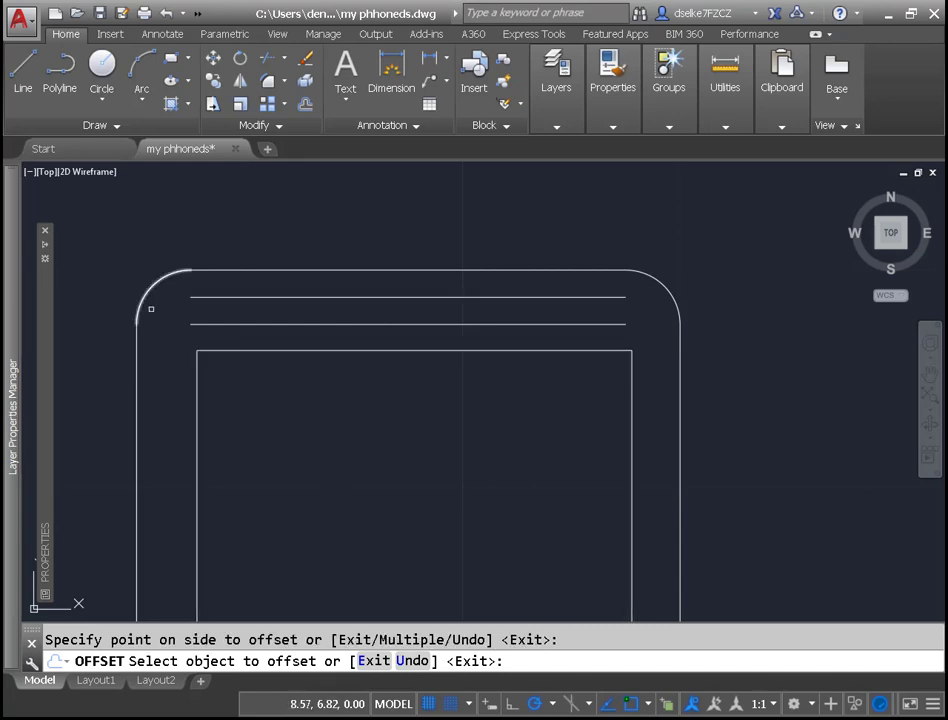
# Offset the top edge and both upper corner arcs of the third phone's outline outward by the same 0.125 distance
pyautogui.click(160, 280)
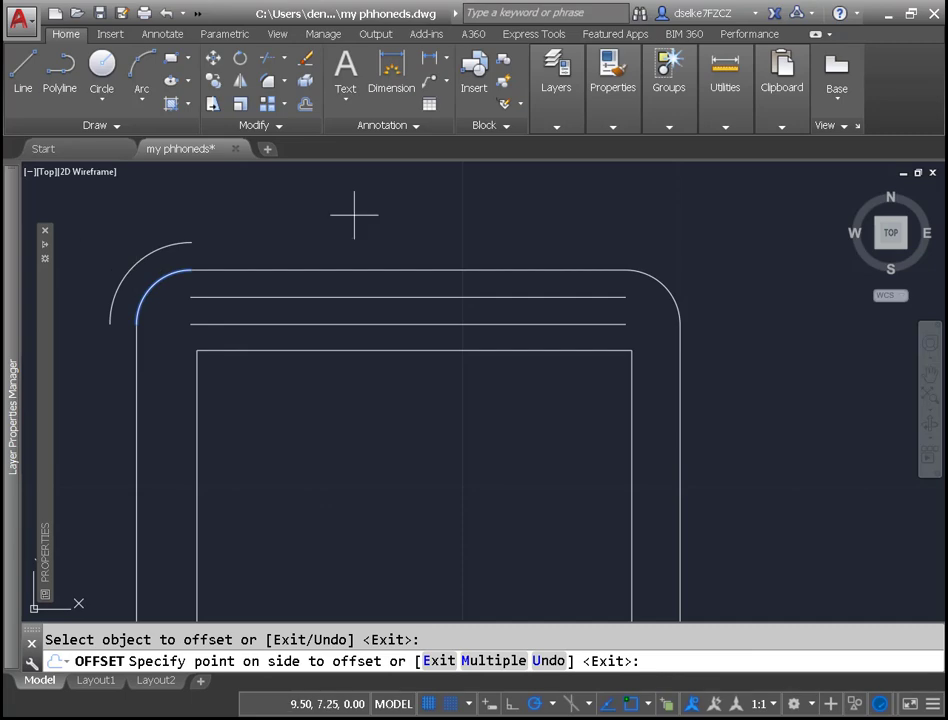
pyautogui.click(80, 211)
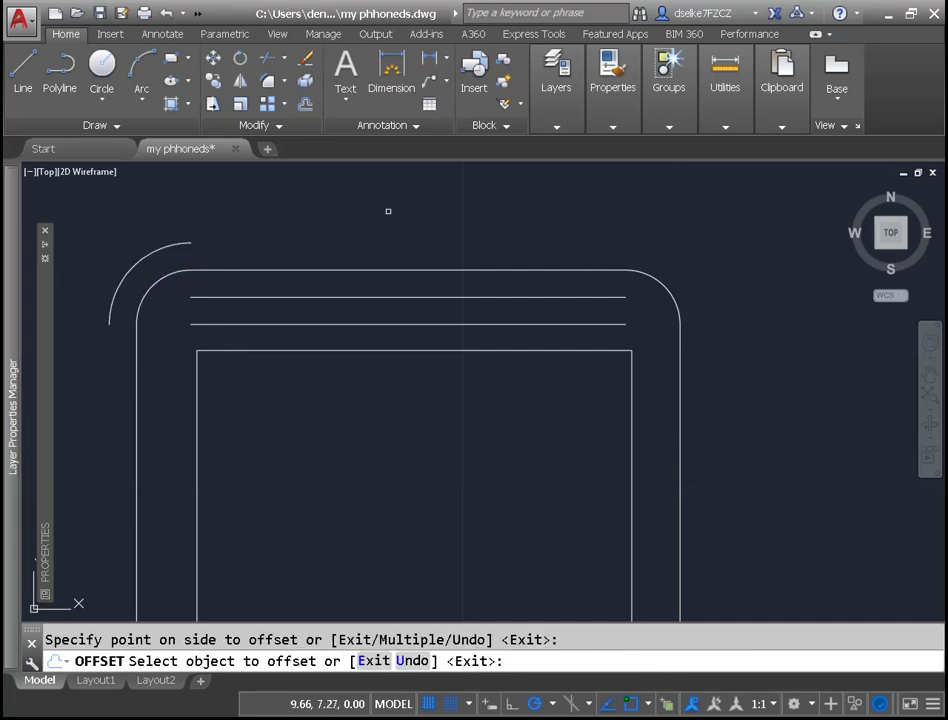
pyautogui.click(253, 271)
pyautogui.click(302, 221)
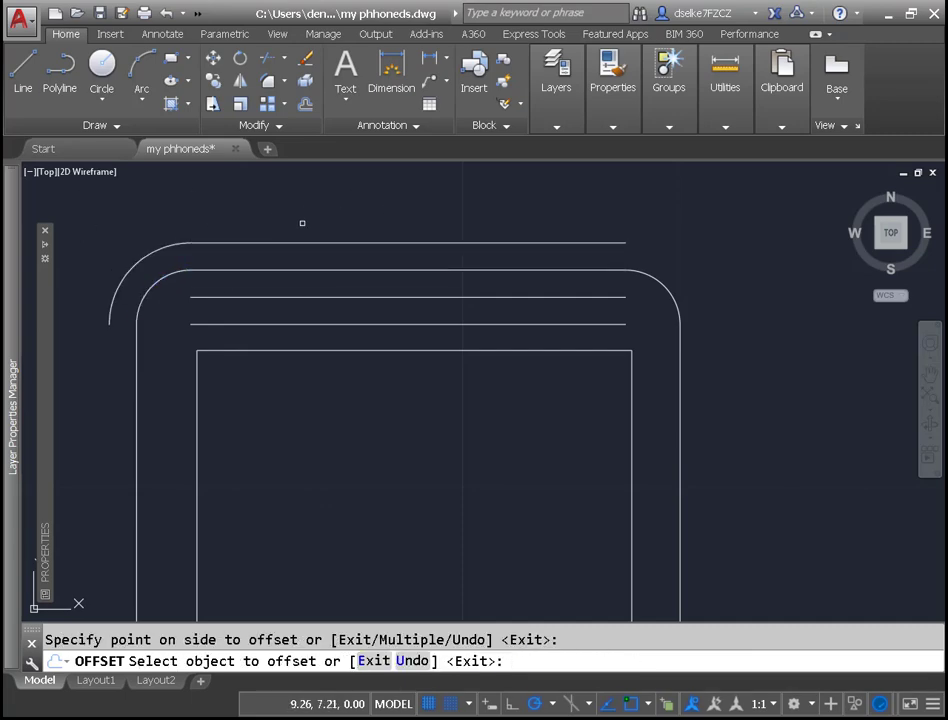
pyautogui.click(659, 279)
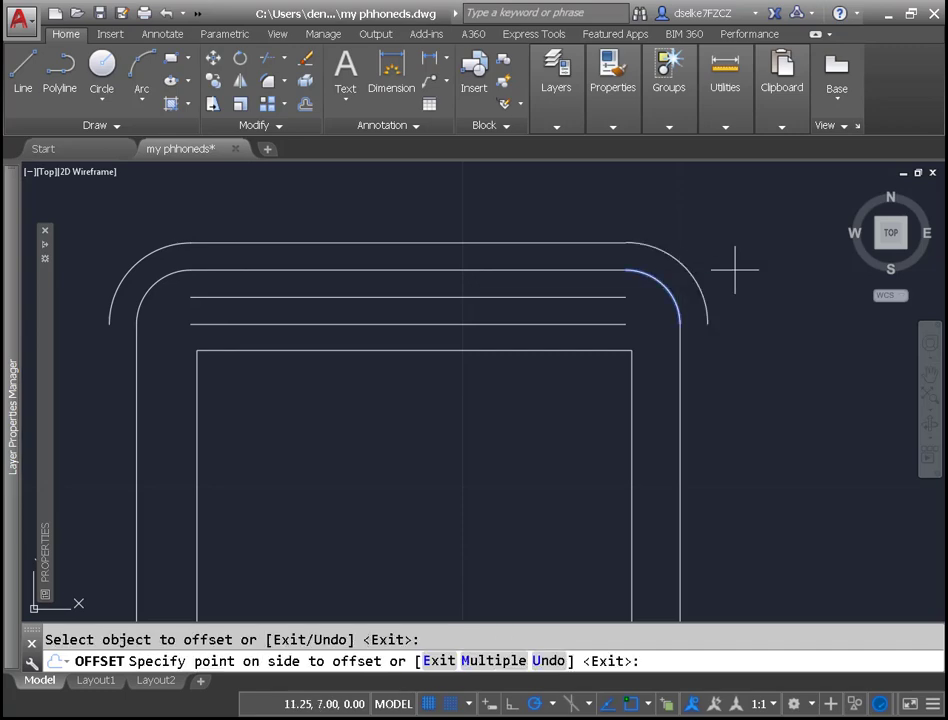
pyautogui.click(734, 269)
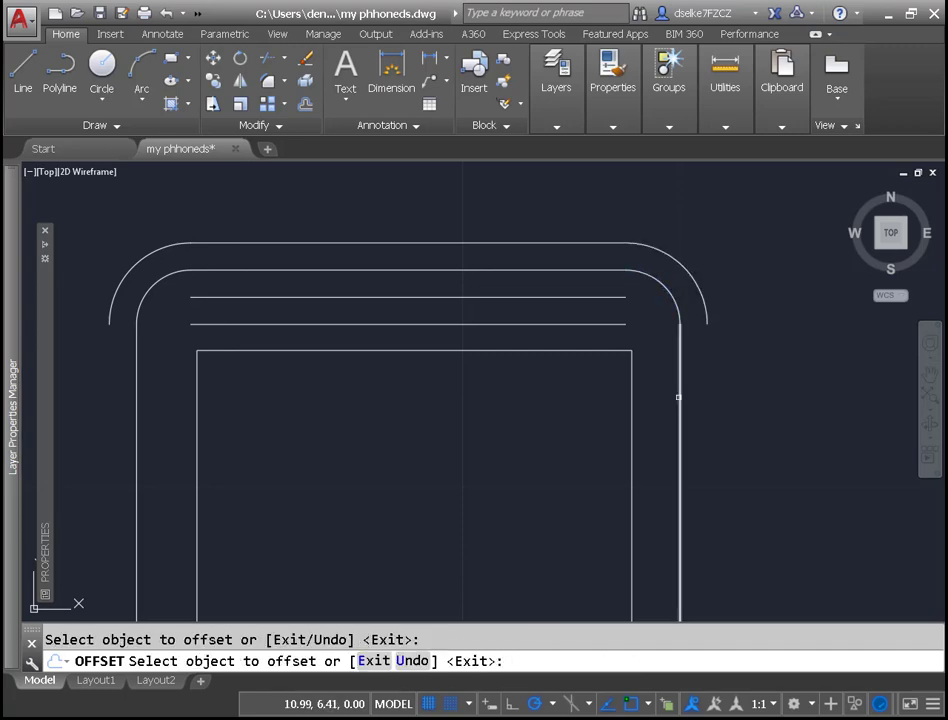
# Offset both vertical side edges of the third phone's outline outward by 0.125
pyautogui.click(680, 396)
pyautogui.click(797, 426)
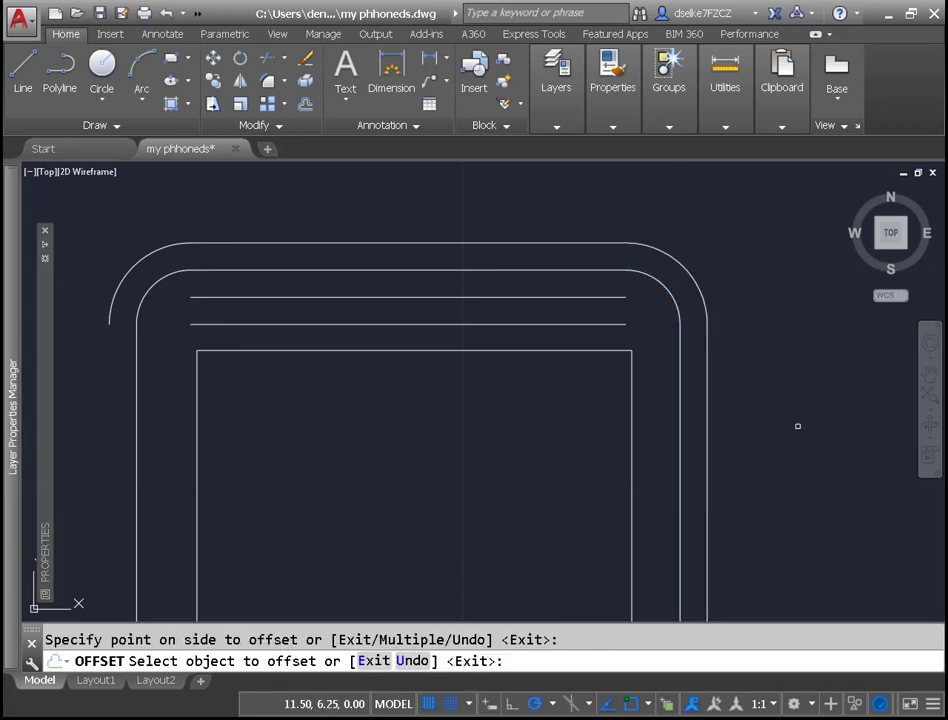
pyautogui.click(137, 400)
pyautogui.click(72, 394)
# Offset the bottom edge and both lower corner arcs of the third phone's outline outward by 0.125, and end the command
pyautogui.scroll(-2, 462, 483)
pyautogui.scroll(-4, 462, 483)
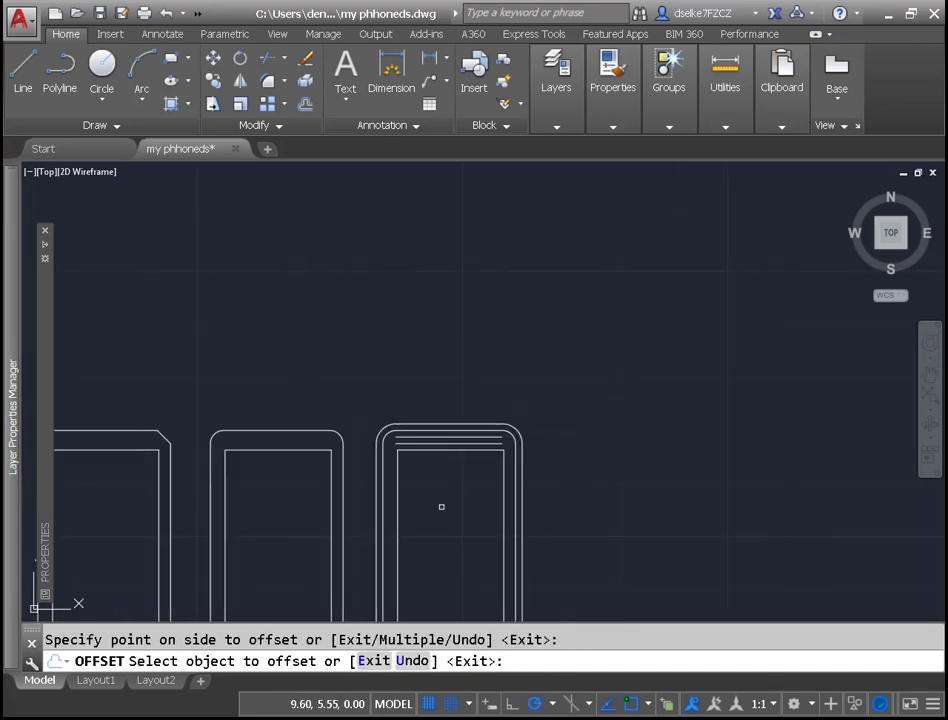
pyautogui.moveTo(440, 506); pyautogui.dragTo(478, 149, button='middle')
pyautogui.scroll(2, 547, 350)
pyautogui.scroll(3, 539, 361)
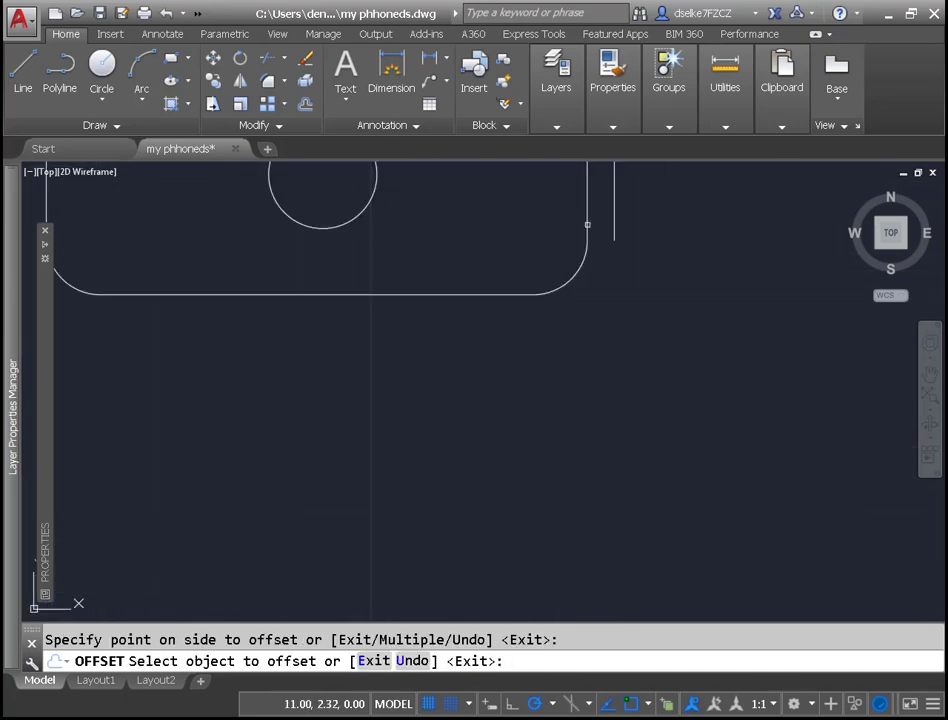
pyautogui.click(587, 348)
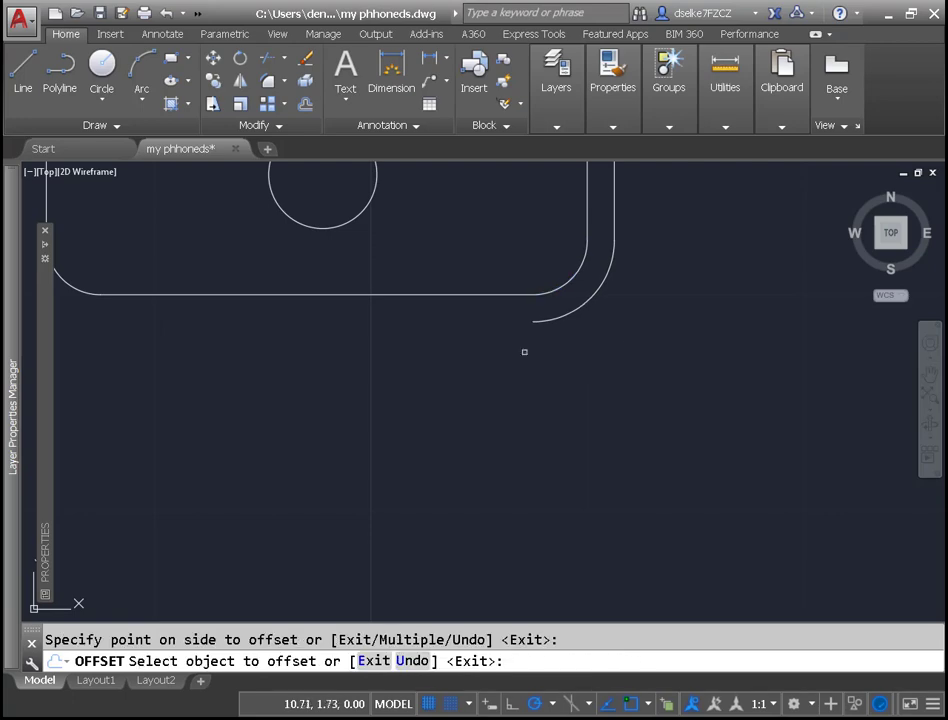
pyautogui.click(455, 294)
pyautogui.click(430, 339)
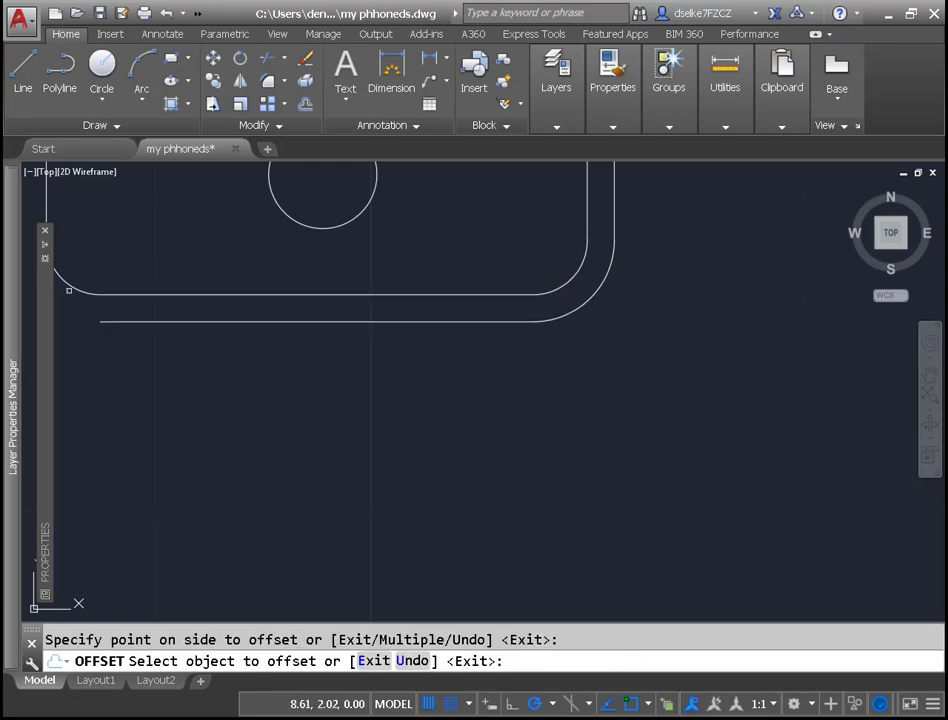
pyautogui.click(69, 290)
pyautogui.click(122, 371)
pyautogui.scroll(-5, 258, 455)
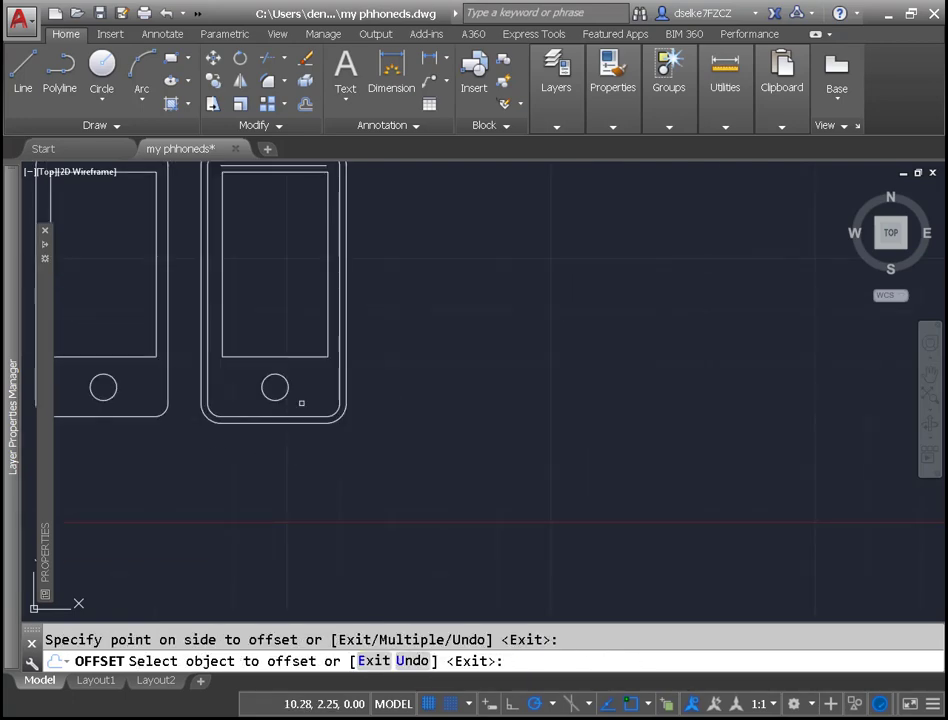
pyautogui.scroll(-2, 559, 411)
pyautogui.scroll(1, 616, 421)
pyautogui.scroll(6, 495, 250)
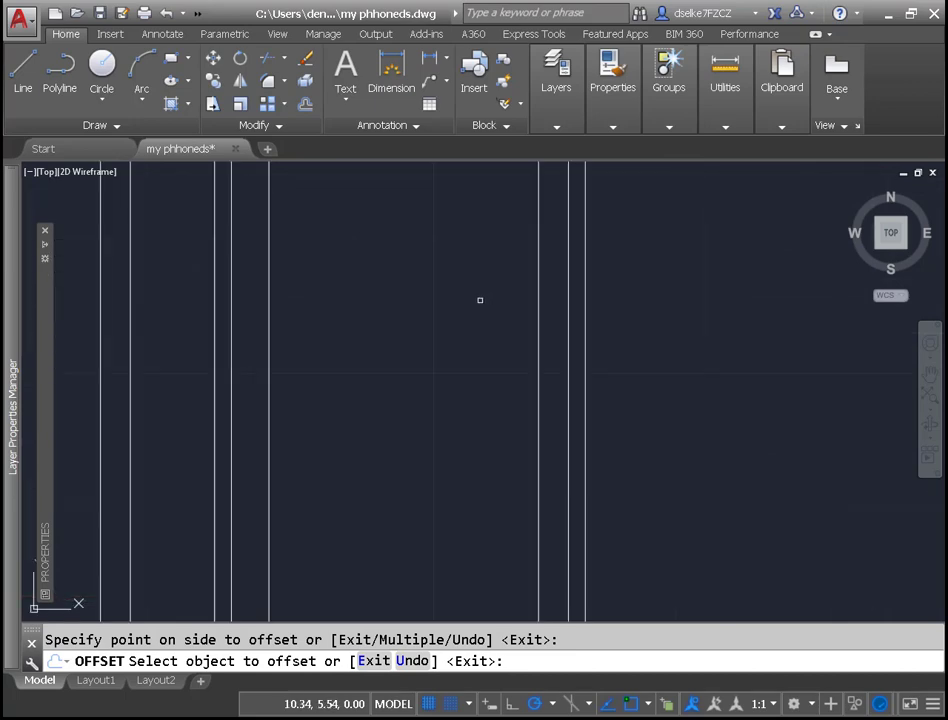
pyautogui.scroll(-3, 480, 300)
pyautogui.moveTo(489, 353); pyautogui.dragTo(540, 493, button='middle')
pyautogui.scroll(2, 537, 479)
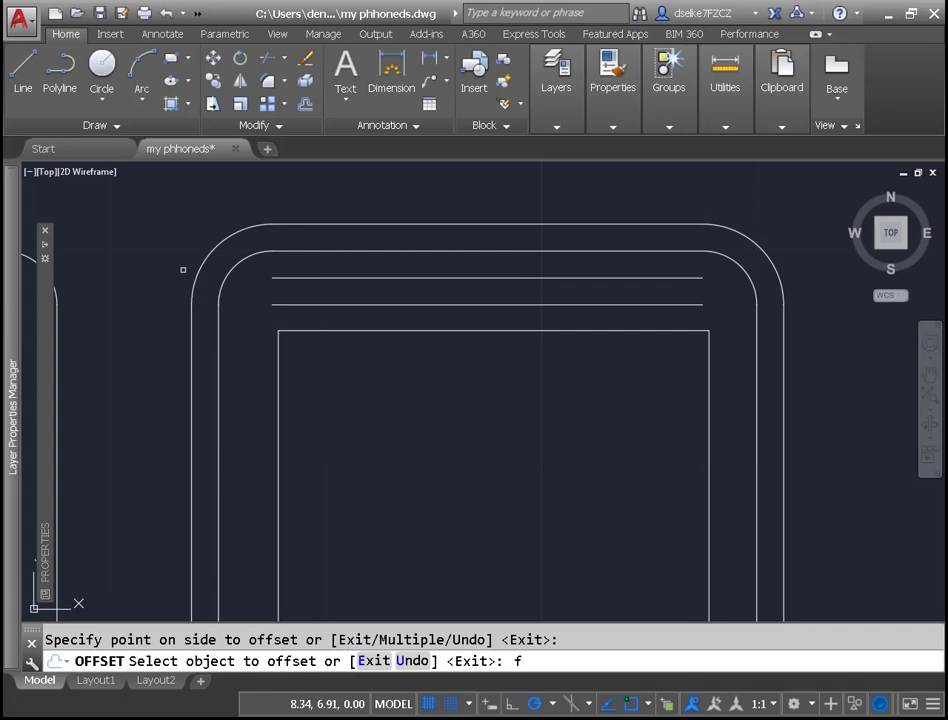
pyautogui.press('Escape')
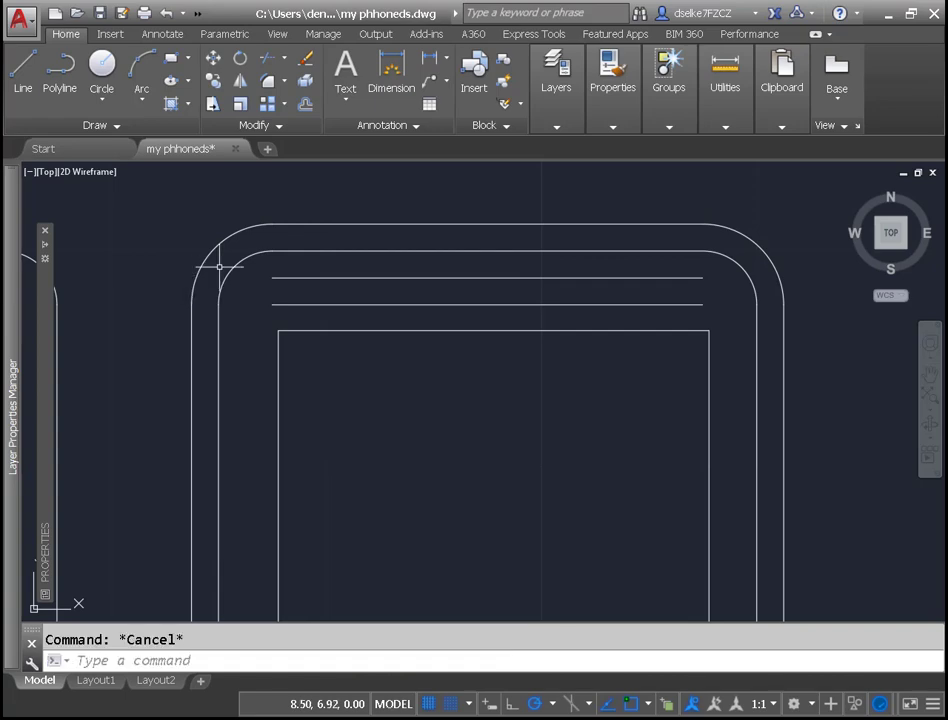
# Round both ends of the two parallel lines above the screen with 0.125 radius fillets, using the Multiple and Trim options
pyautogui.write('fi')
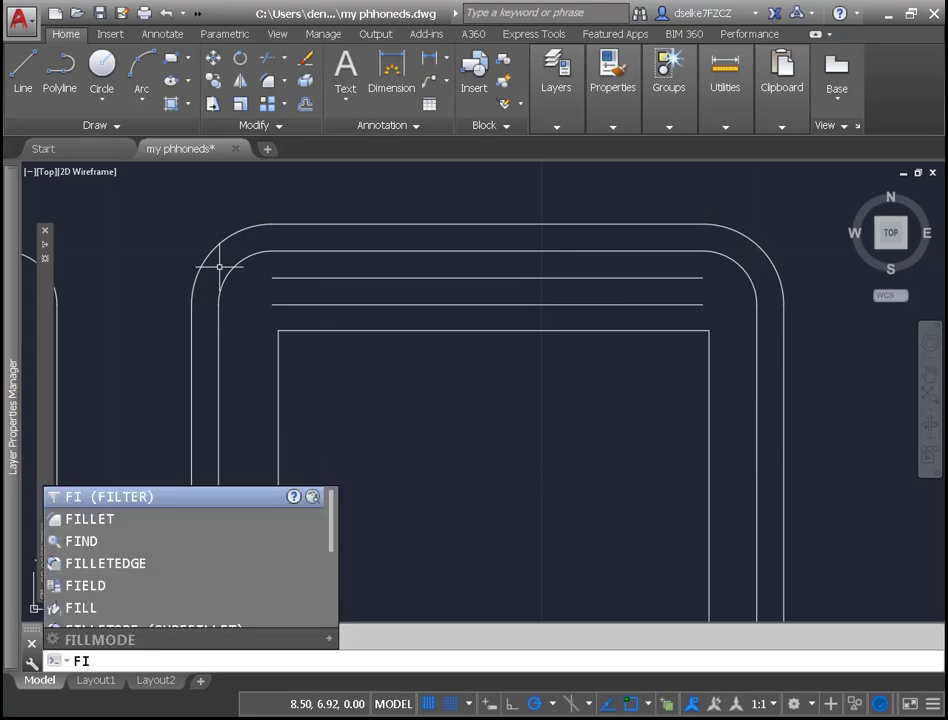
pyautogui.click(78, 519)
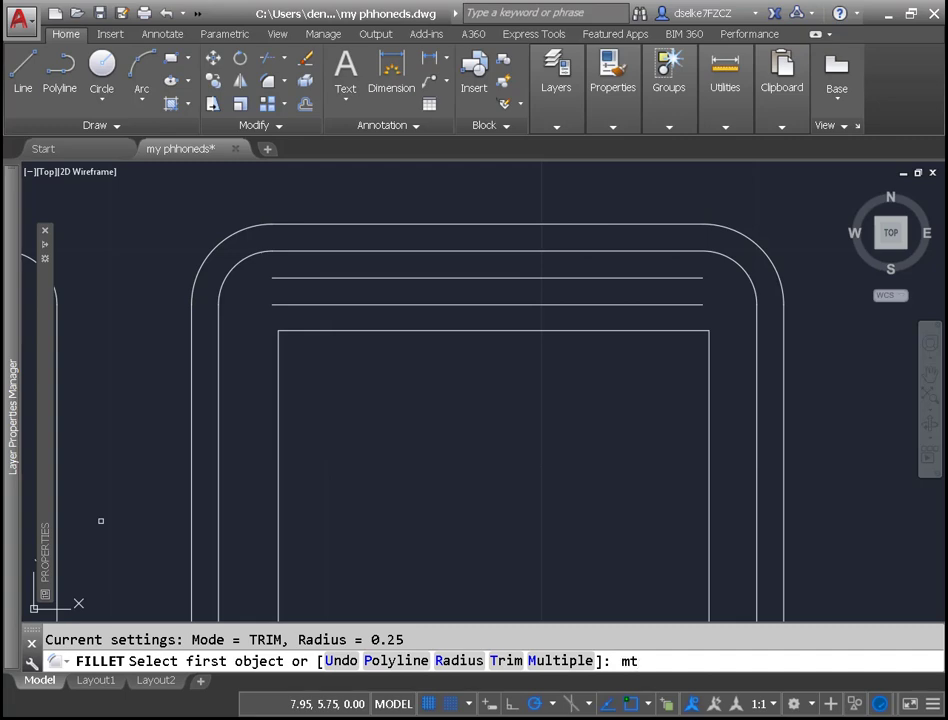
pyautogui.press('Return')
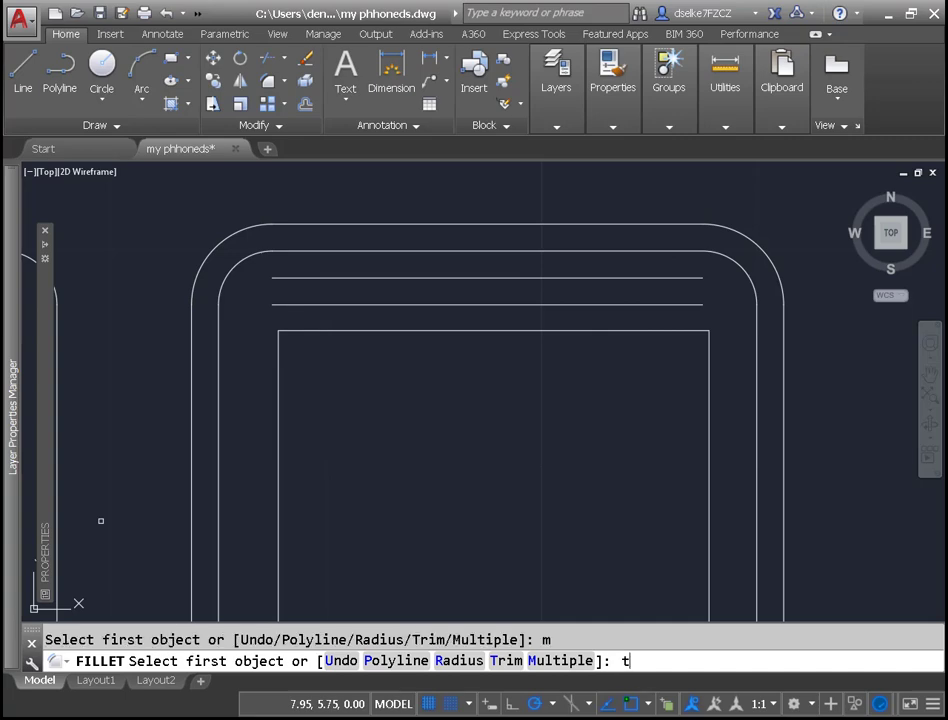
pyautogui.press('Return')
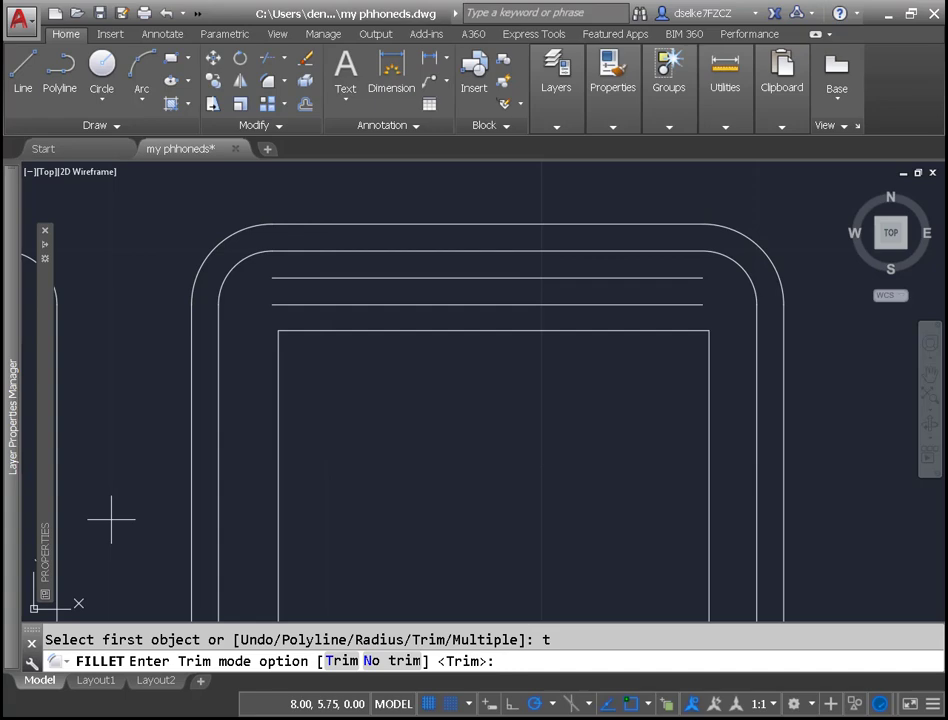
pyautogui.press('Return')
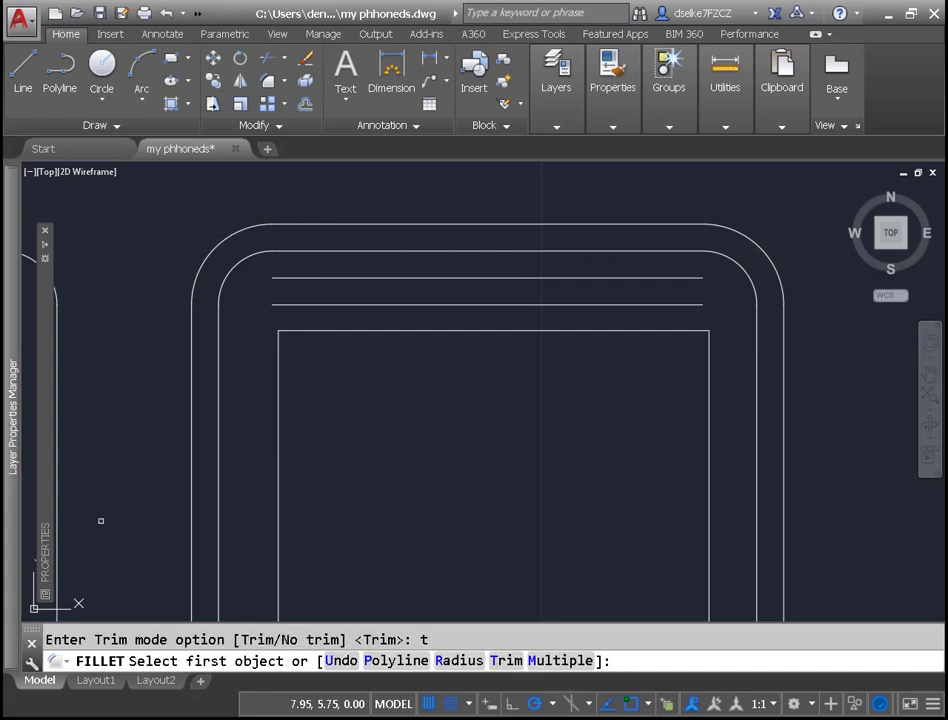
pyautogui.write('r')
pyautogui.press('Return')
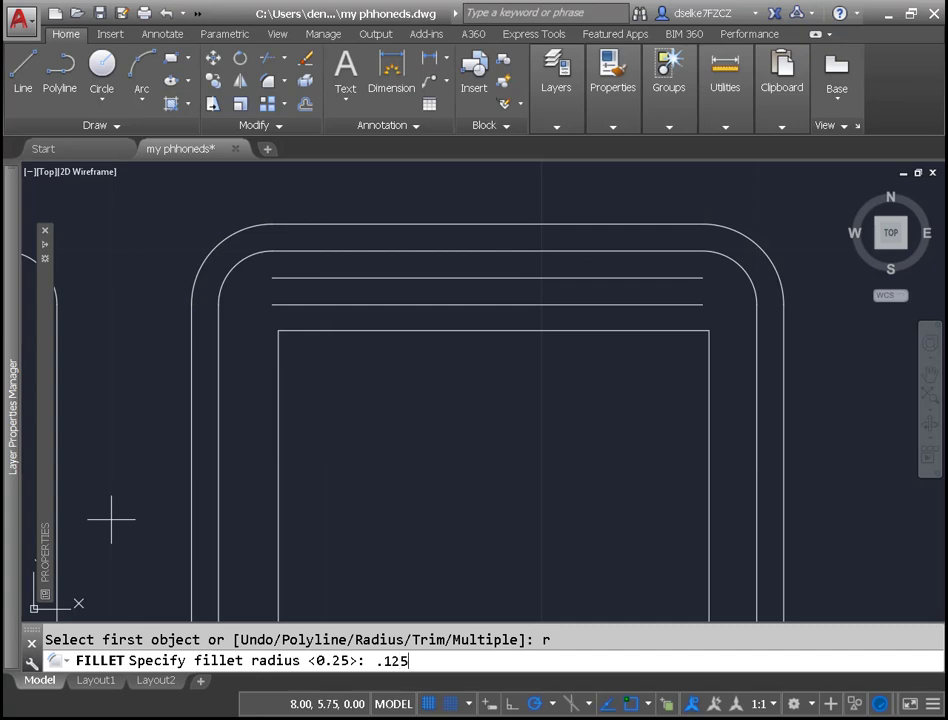
pyautogui.write('.125')
pyautogui.press('Return')
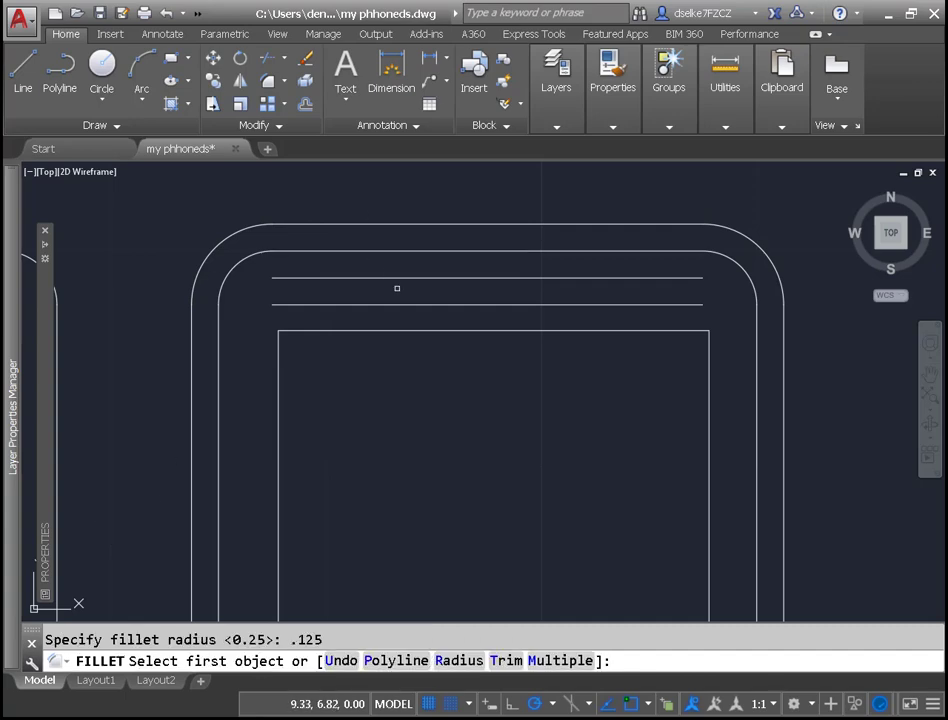
pyautogui.click(367, 304)
pyautogui.click(366, 281)
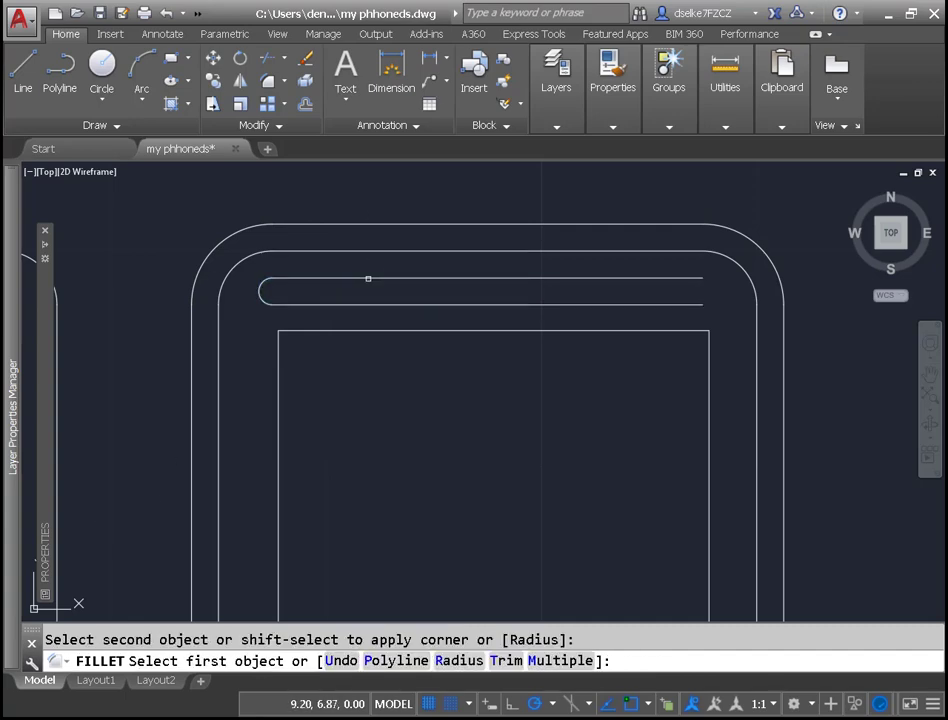
pyautogui.click(623, 279)
pyautogui.click(630, 302)
# Undo the last stretch
pyautogui.hotkey('ctrl', 'z')
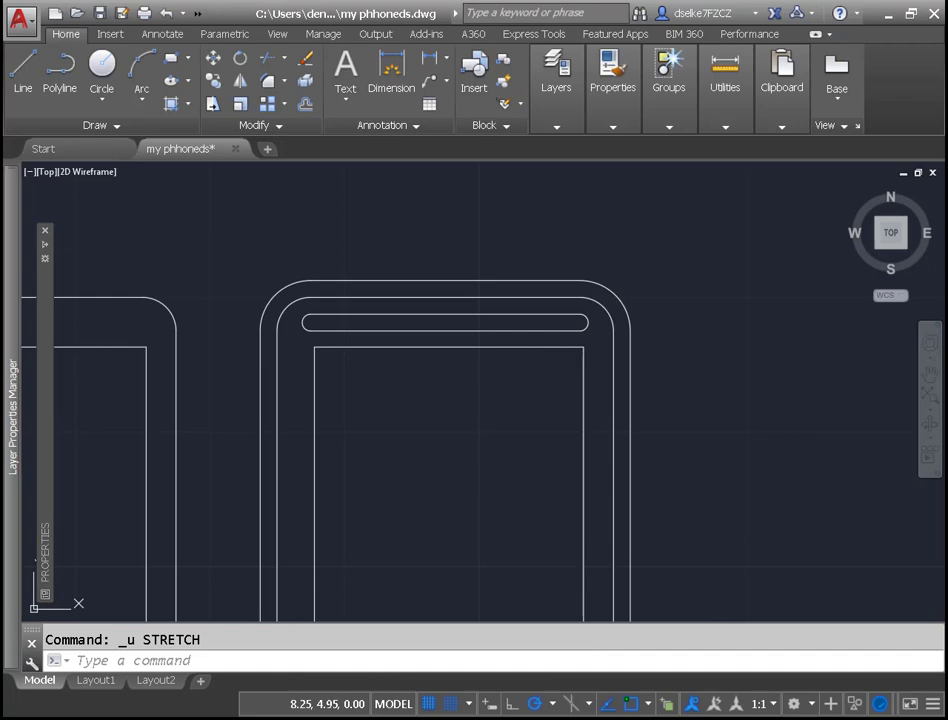
# Move the speaker slot's left end arc and both horizontal lines 0.50 to the right on the third phone
pyautogui.write('m')
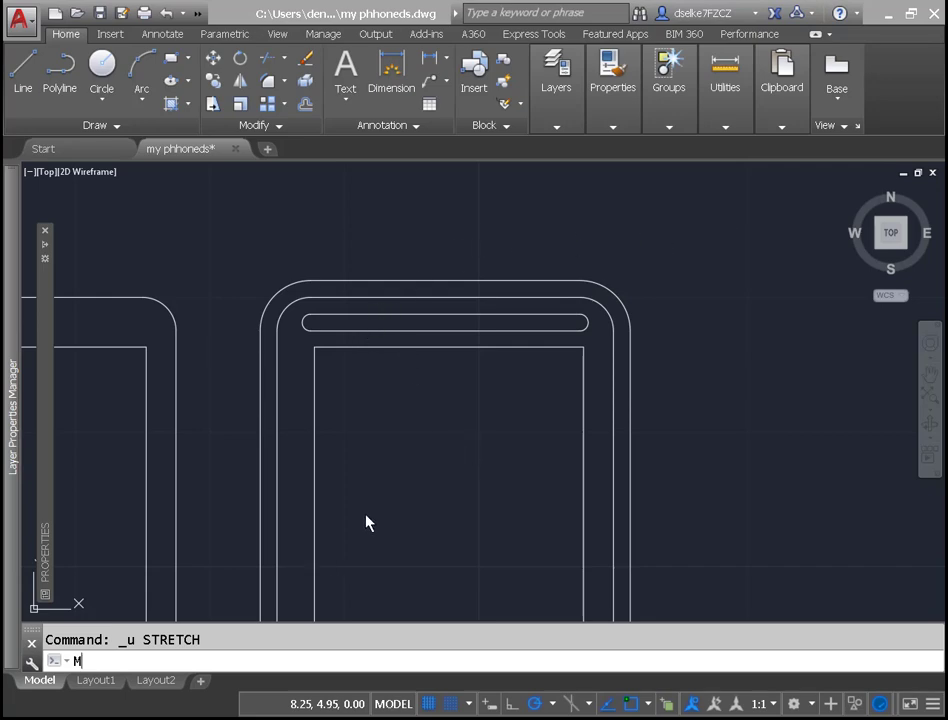
pyautogui.press('Return')
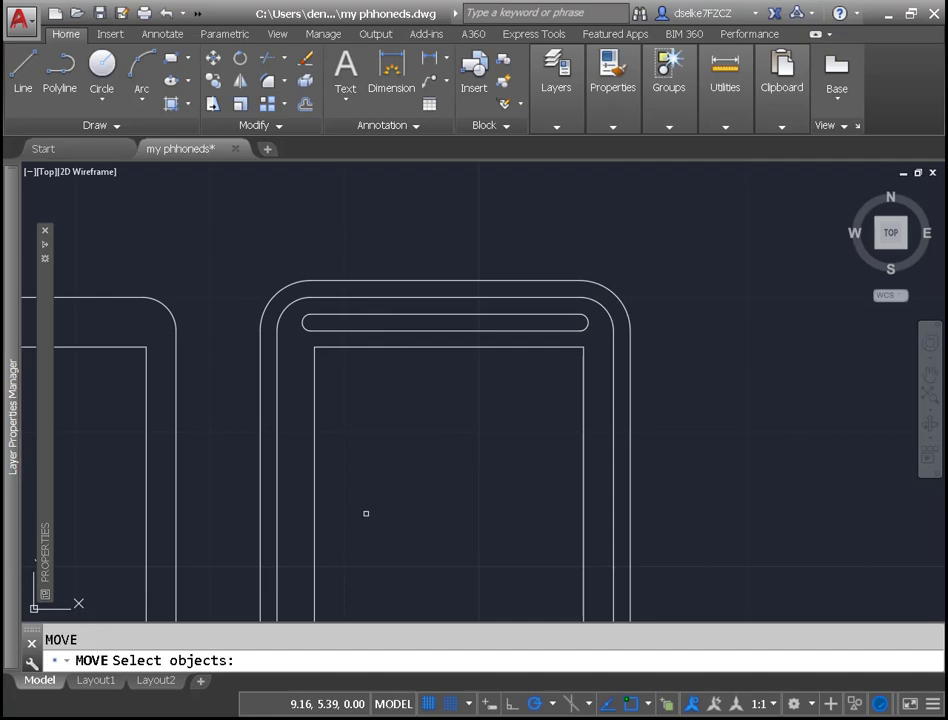
pyautogui.click(328, 330)
pyautogui.click(302, 323)
pyautogui.click(321, 315)
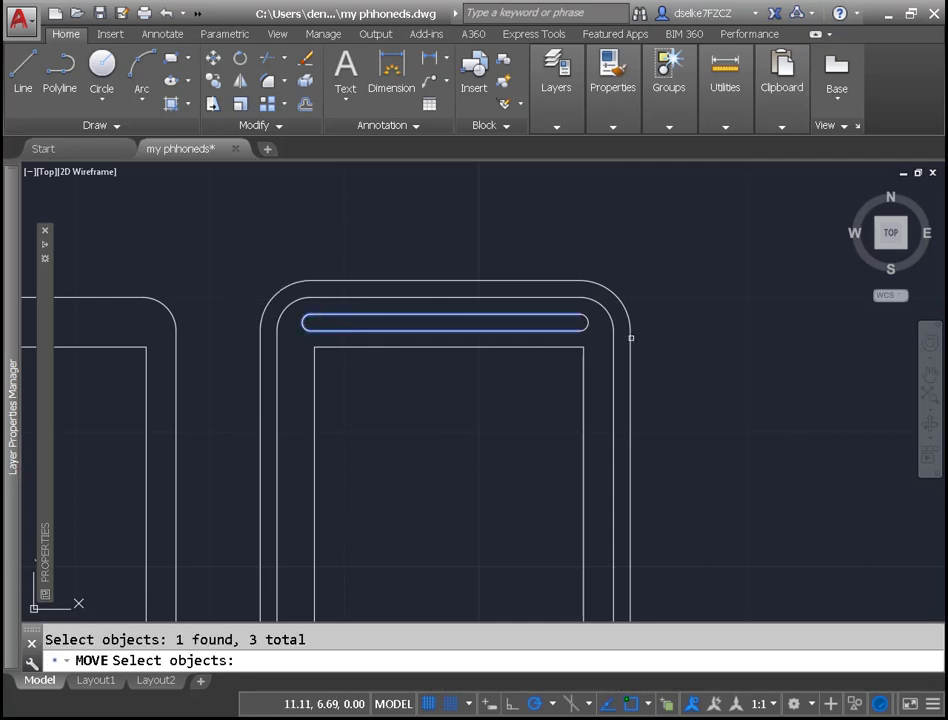
pyautogui.press('Return')
pyautogui.click(715, 263)
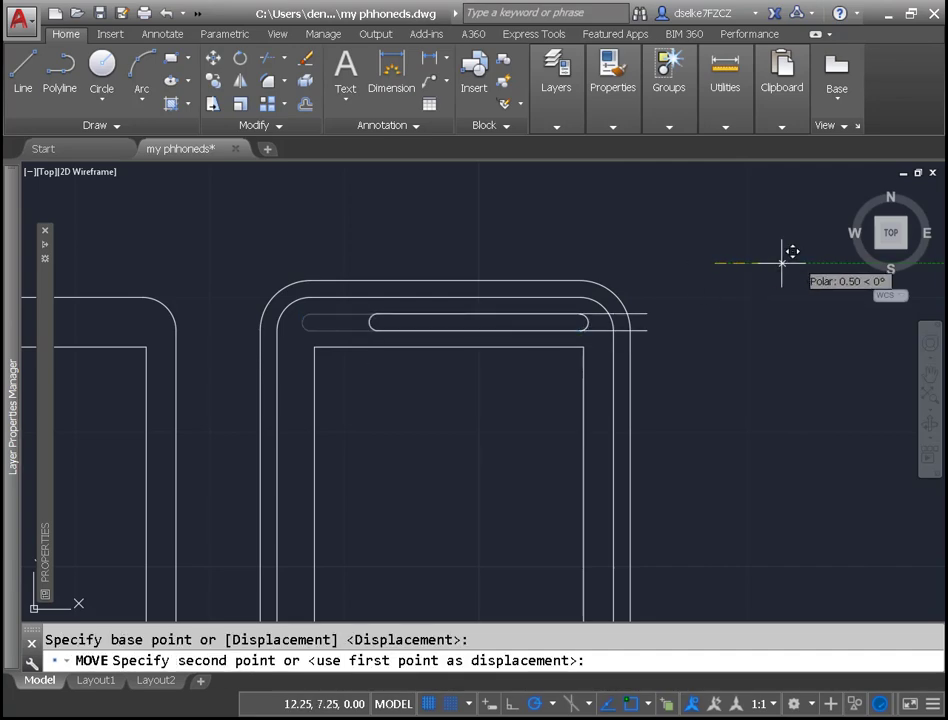
pyautogui.moveTo(790, 252)
pyautogui.mouseDown(button='middle')
pyautogui.moveTo(781, 317)
pyautogui.moveTo(749, 377)
pyautogui.mouseUp(button='middle')
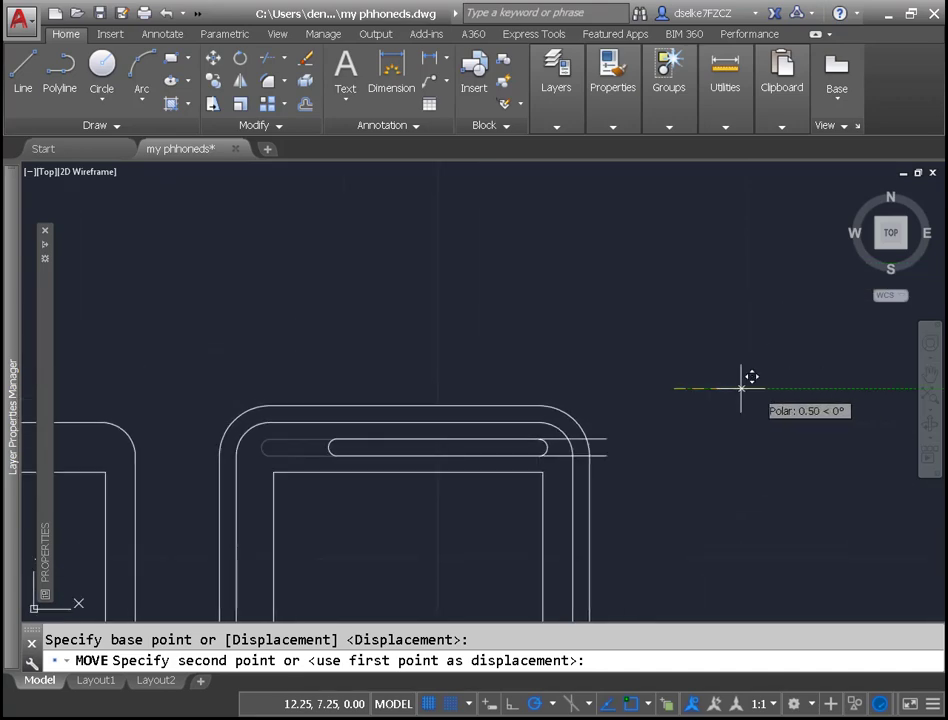
pyautogui.click(752, 381)
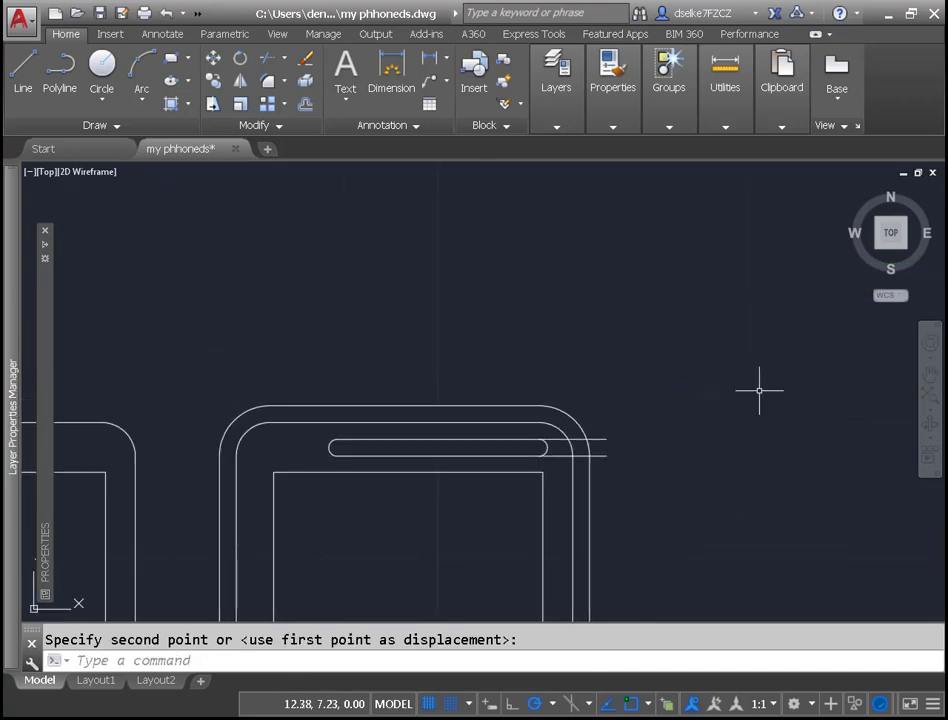
# Move the speaker slot's right end arc 0.50 to the left
pyautogui.rightClick(561, 462)
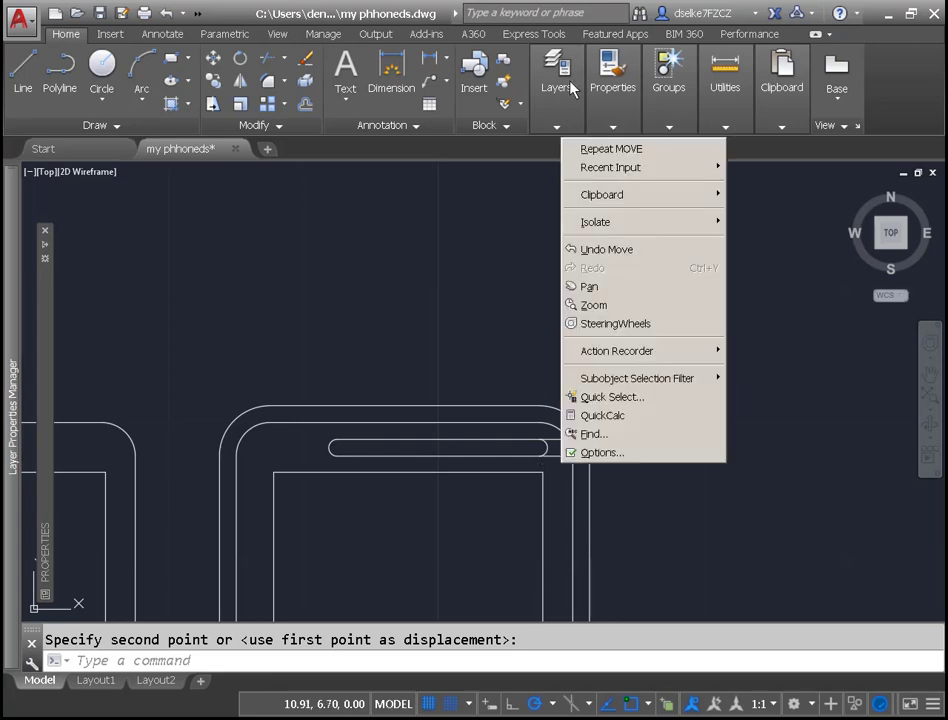
pyautogui.click(586, 150)
pyautogui.click(541, 449)
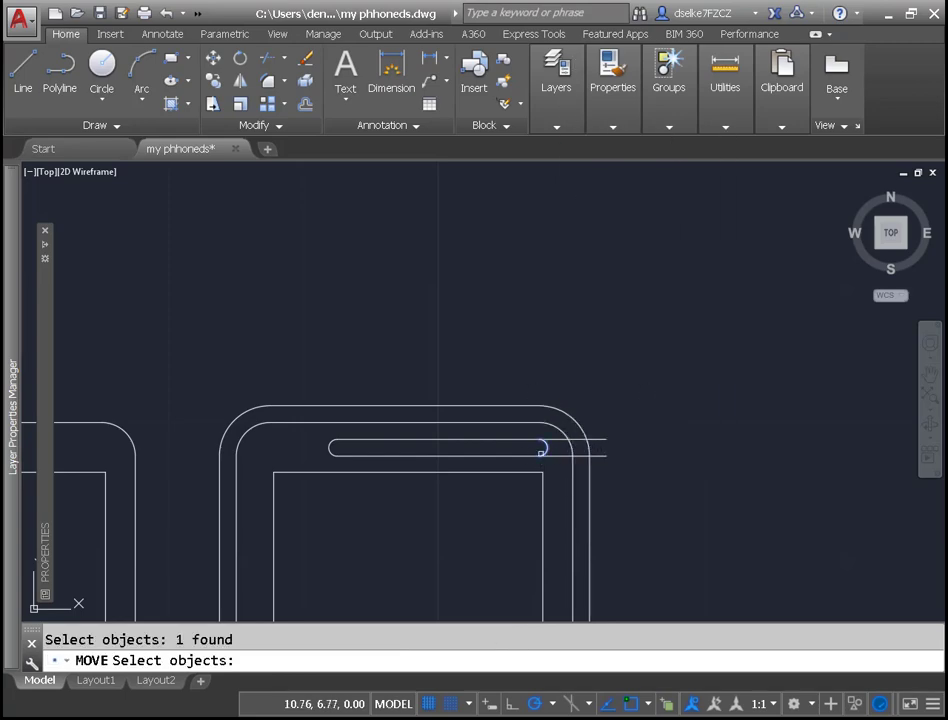
pyautogui.press('Return')
pyautogui.click(638, 321)
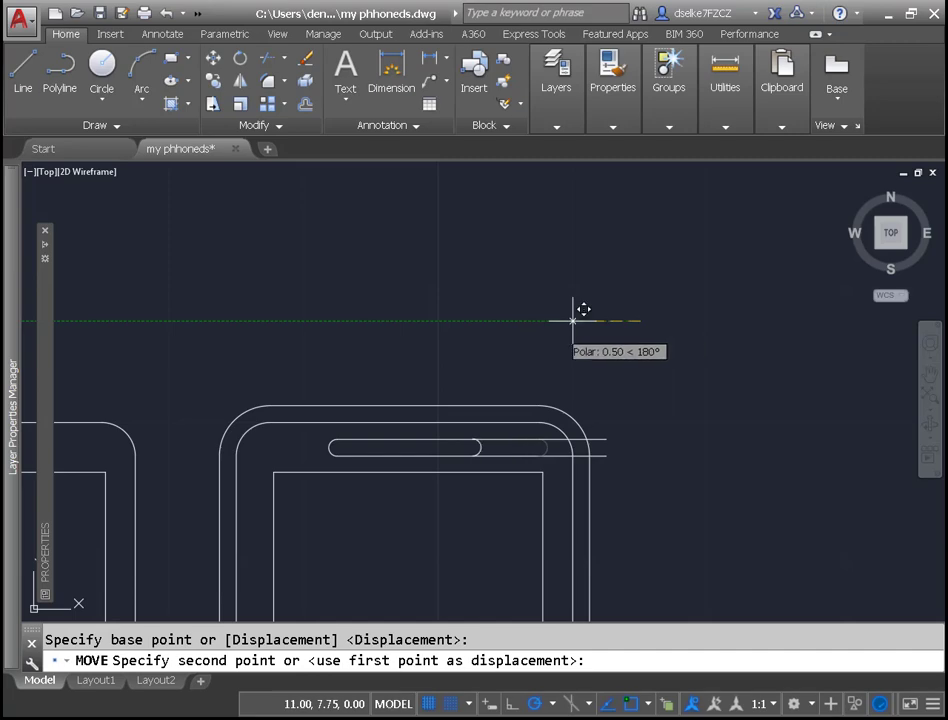
pyautogui.click(573, 321)
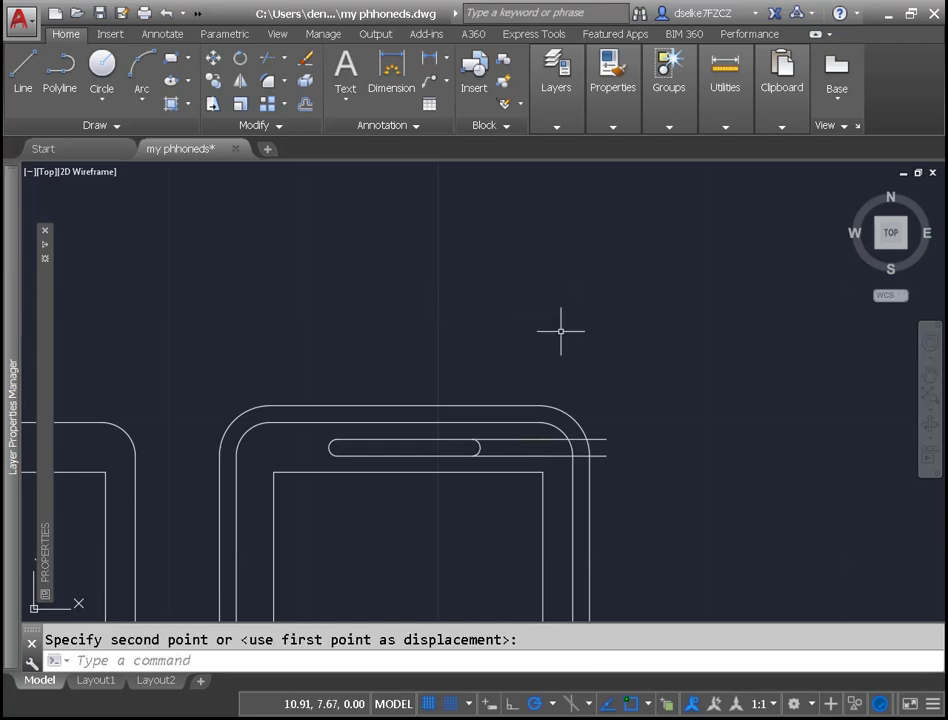
# Shorten the speaker slot's upper and lower lines so they end at the right arc's endpoints, and clear the selection
pyautogui.click(607, 438)
pyautogui.click(607, 438)
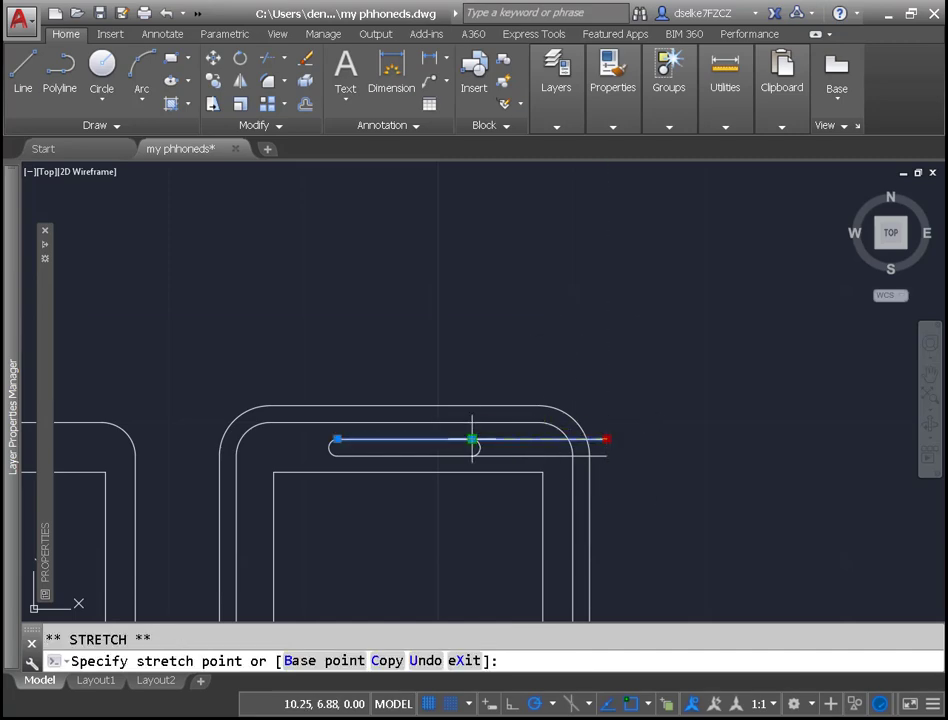
pyautogui.click(472, 438)
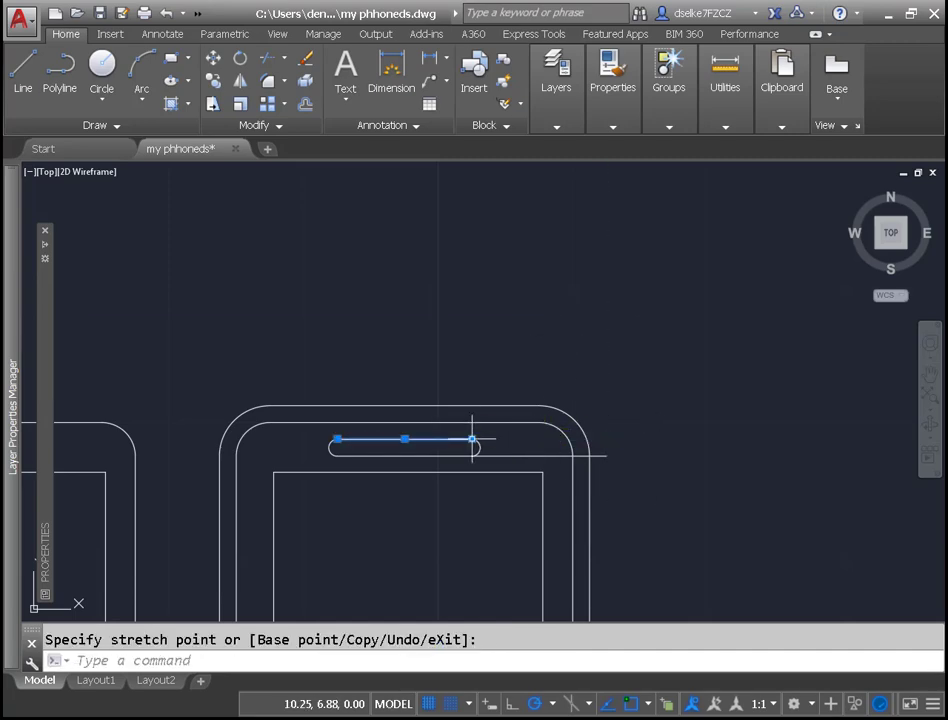
pyautogui.click(607, 455)
pyautogui.click(607, 455)
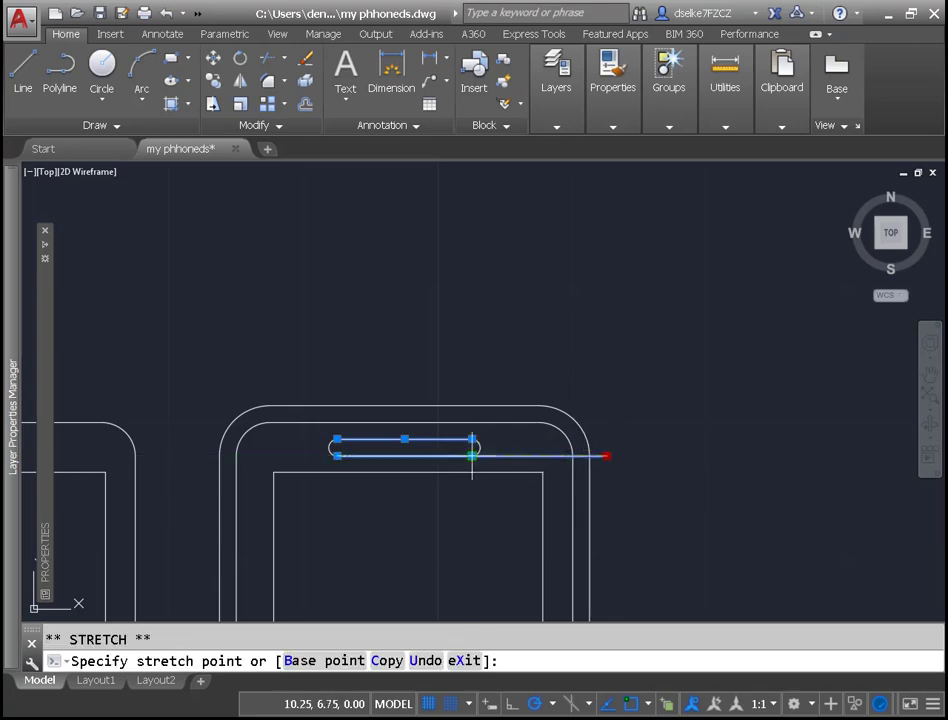
pyautogui.click(471, 456)
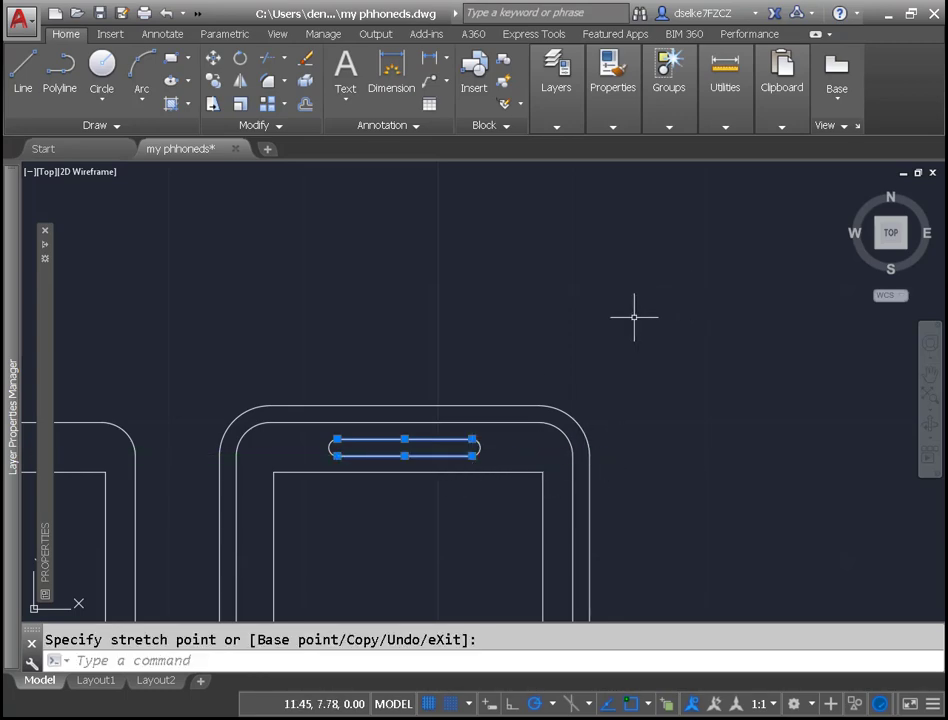
pyautogui.press('Escape')
# Copy the third phone's screen rectangle into the empty area to the right of that phone and end the command
pyautogui.scroll(-8, 640, 436)
pyautogui.moveTo(707, 470)
pyautogui.mouseDown(button='middle')
pyautogui.moveTo(646, 382)
pyautogui.moveTo(569, 449)
pyautogui.mouseUp(button='middle')
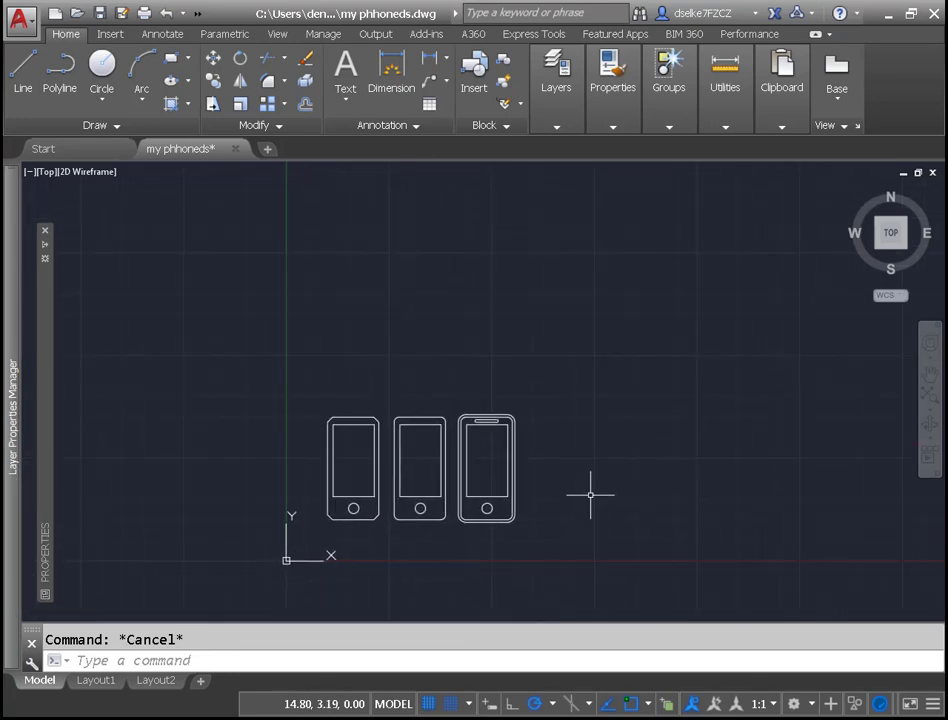
pyautogui.scroll(2, 619, 478)
pyautogui.moveTo(620, 488); pyautogui.dragTo(646, 450, button='middle')
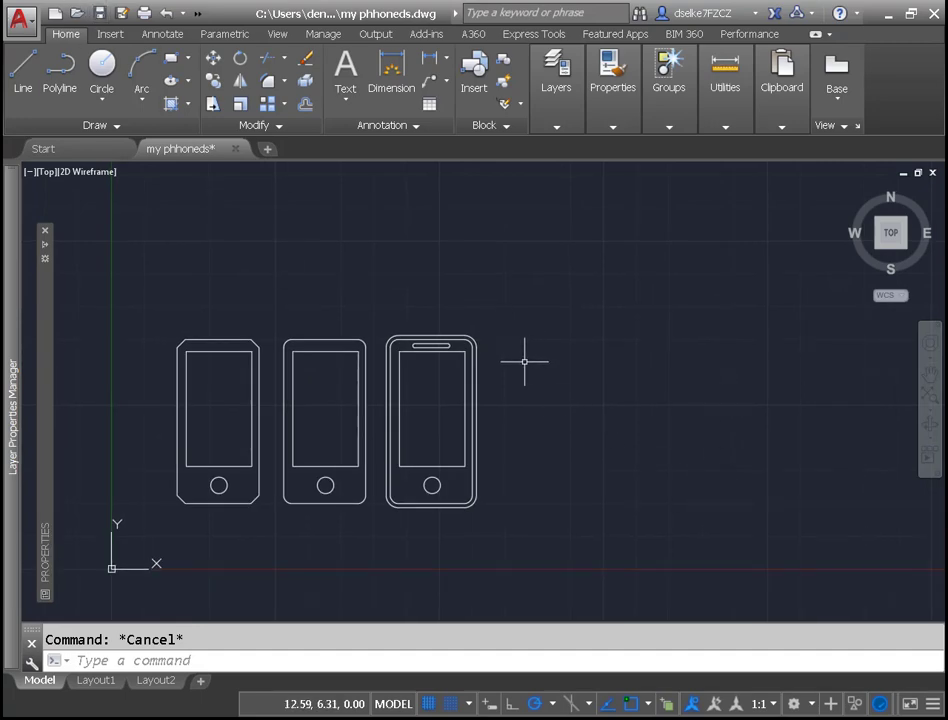
pyautogui.write('c')
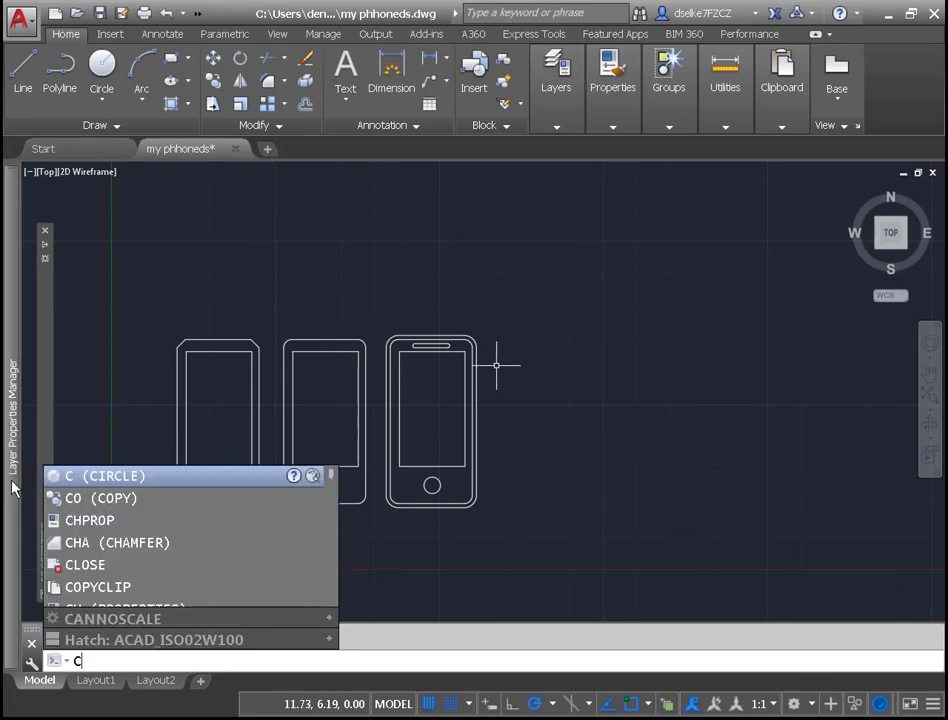
pyautogui.moveTo(45, 403)
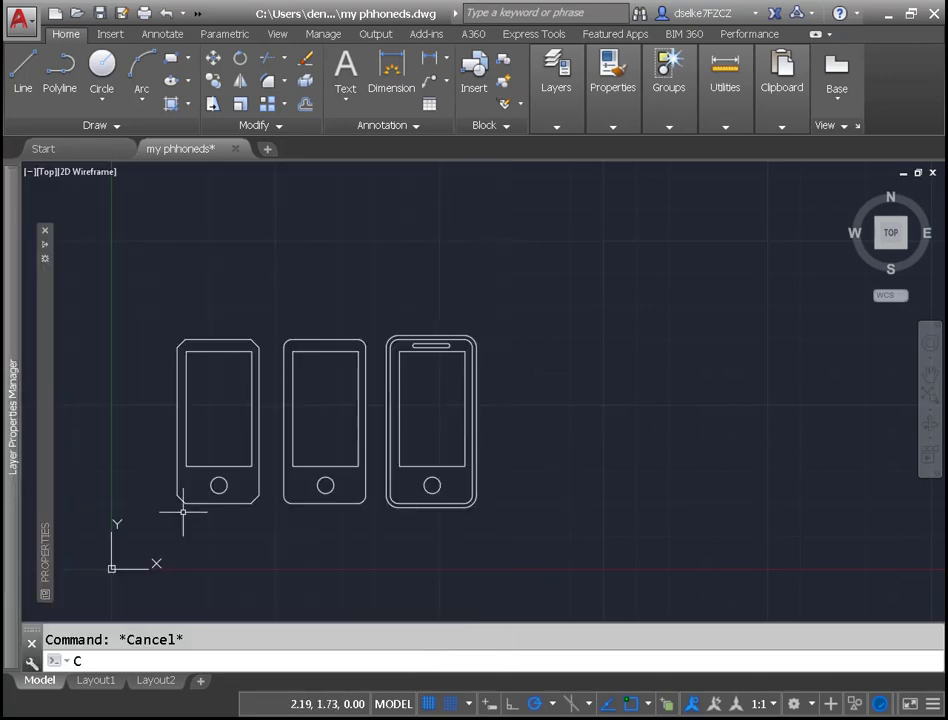
pyautogui.write('c')
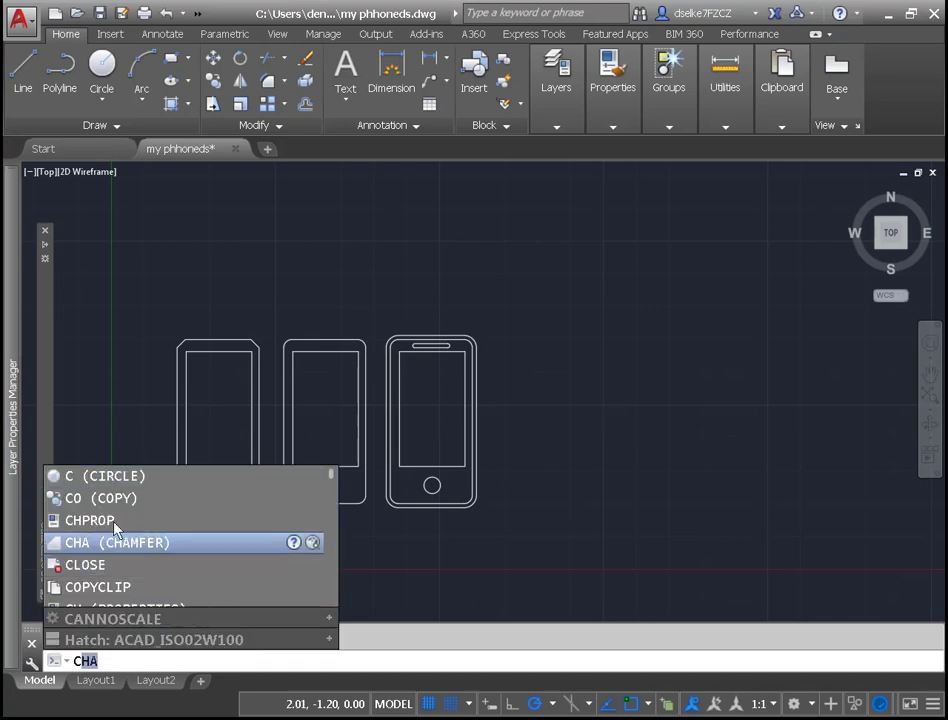
pyautogui.click(100, 500)
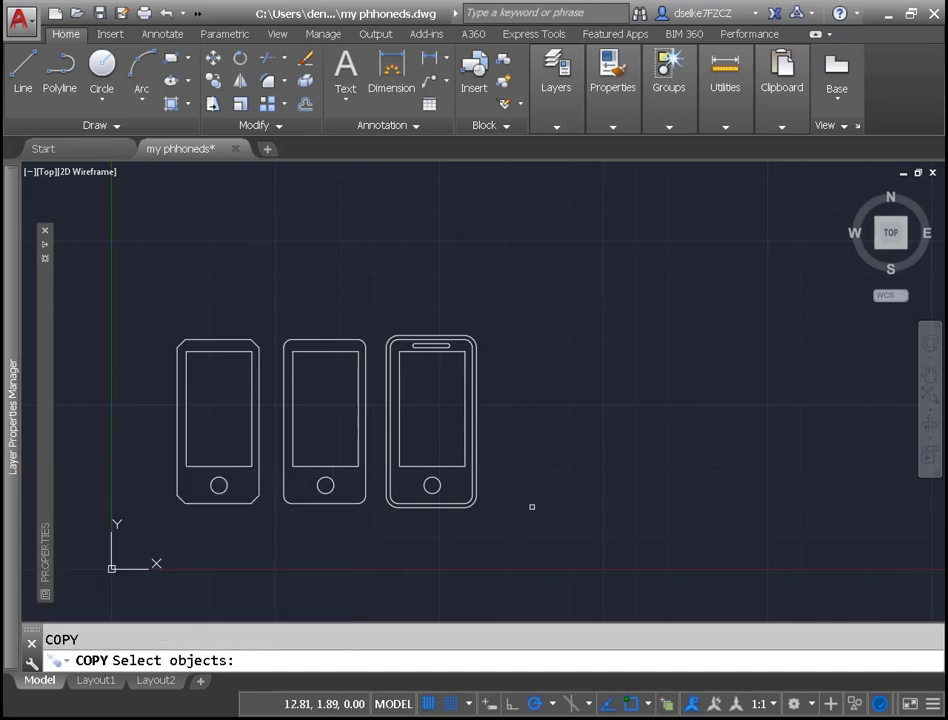
pyautogui.click(438, 467)
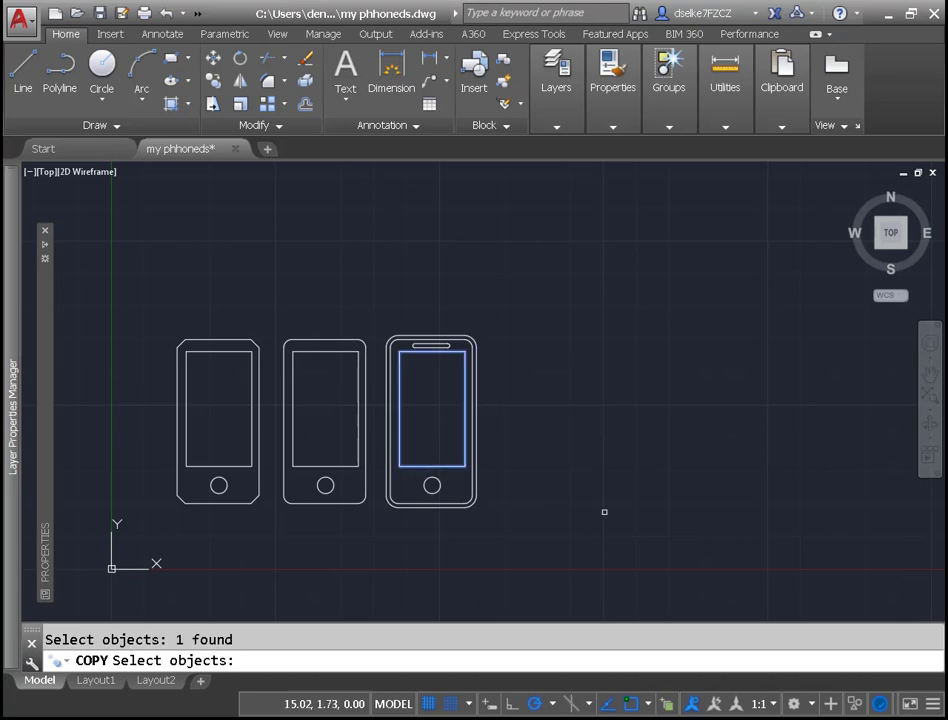
pyautogui.press('Return')
pyautogui.click(563, 525)
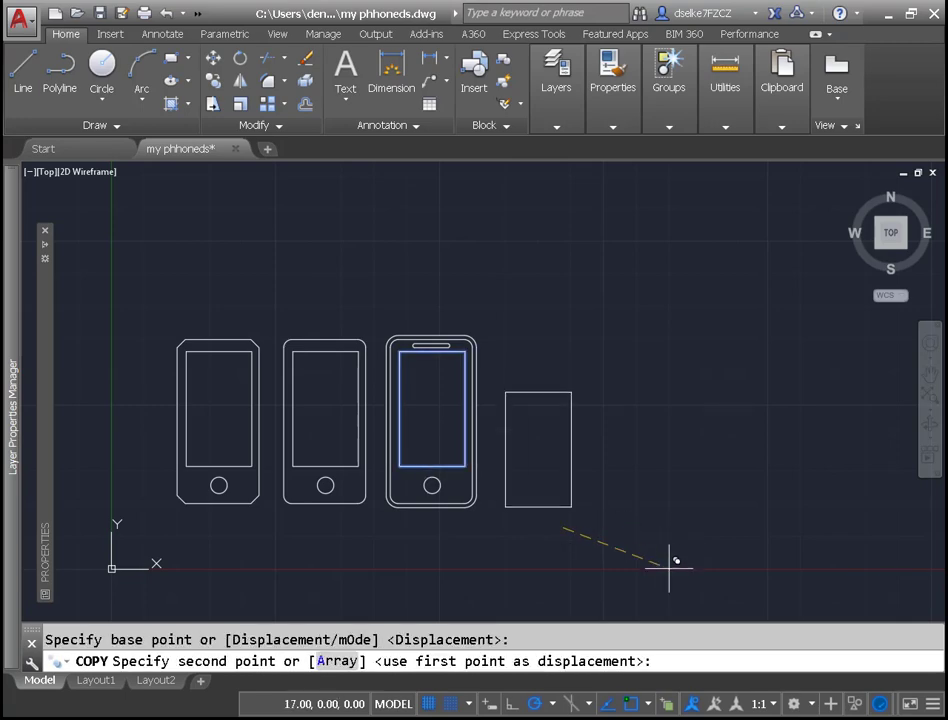
pyautogui.click(678, 567)
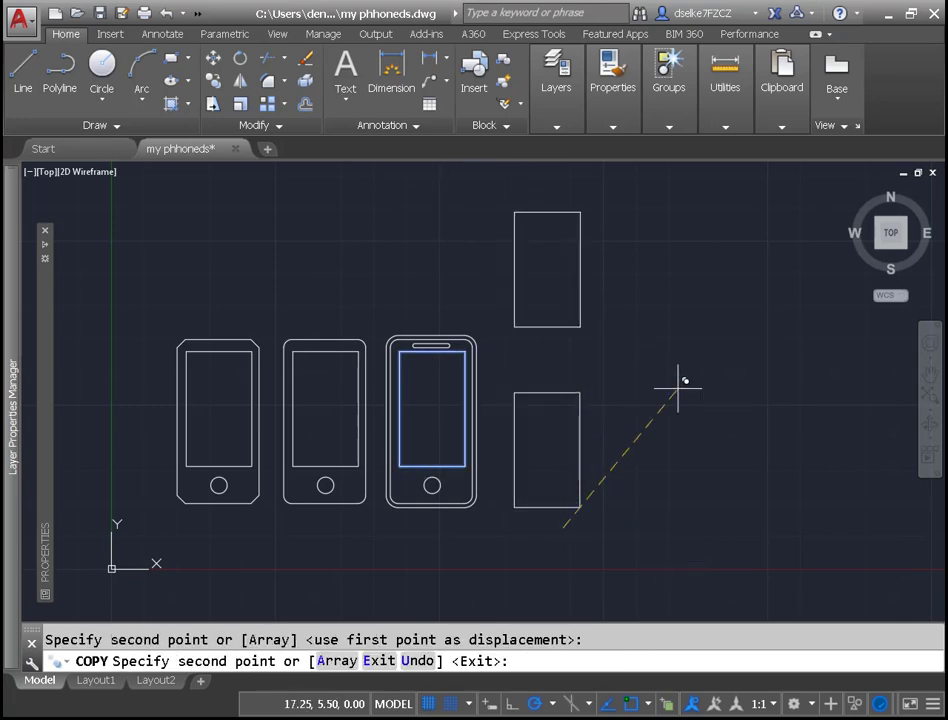
pyautogui.press('Escape')
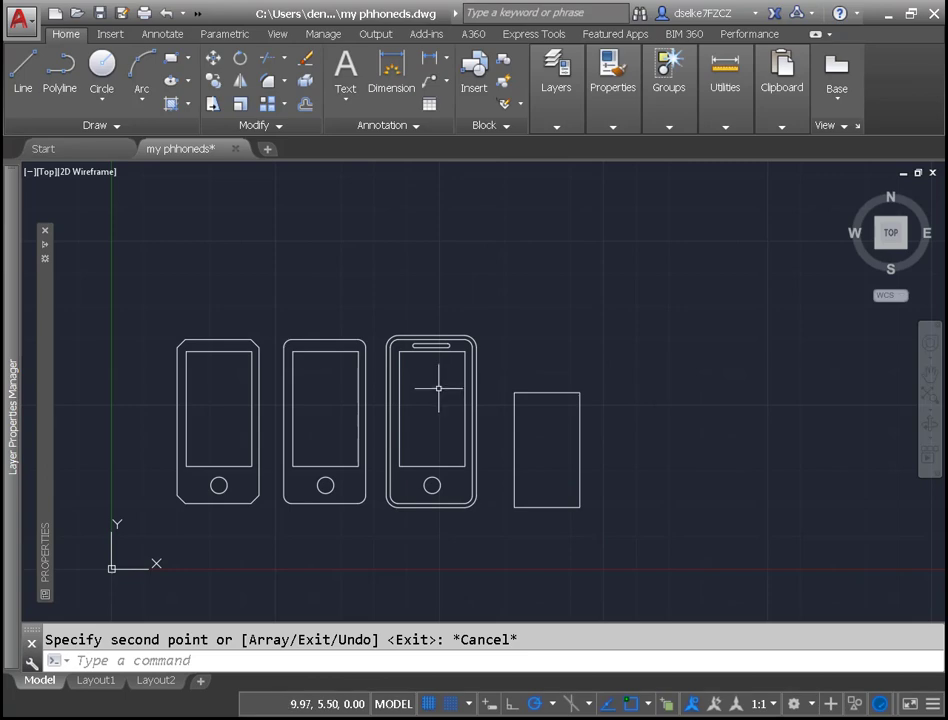
# Stretch the copied rectangle's top edge well above the other phones and its right edge outward by about 1.22
pyautogui.click(550, 391)
pyautogui.scroll(-3, 607, 332)
pyautogui.moveTo(607, 332); pyautogui.dragTo(567, 499, button='middle')
pyautogui.click(532, 528)
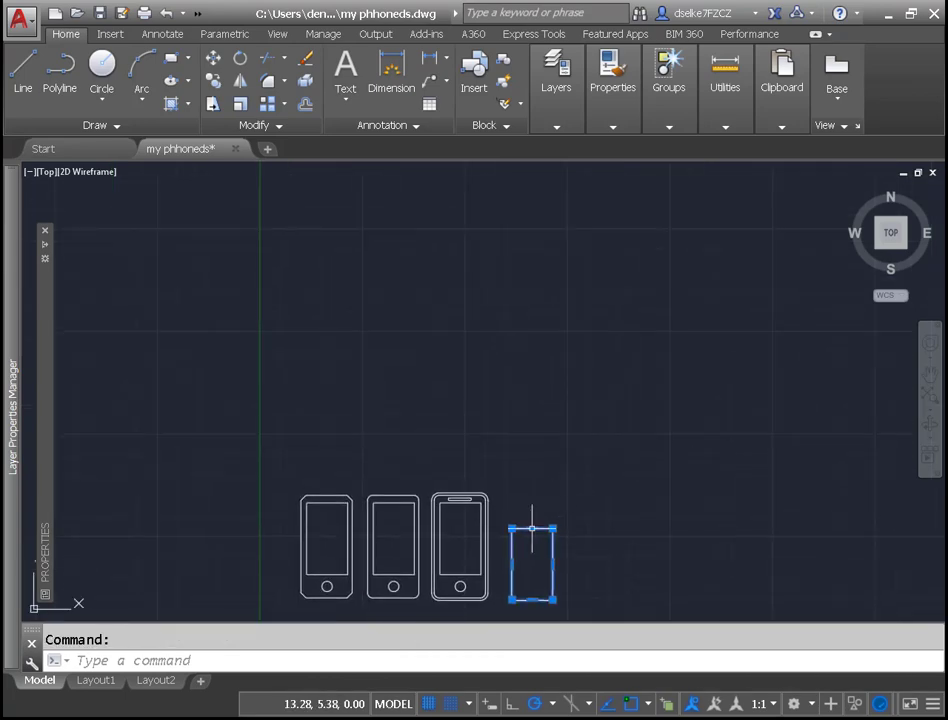
pyautogui.click(532, 412)
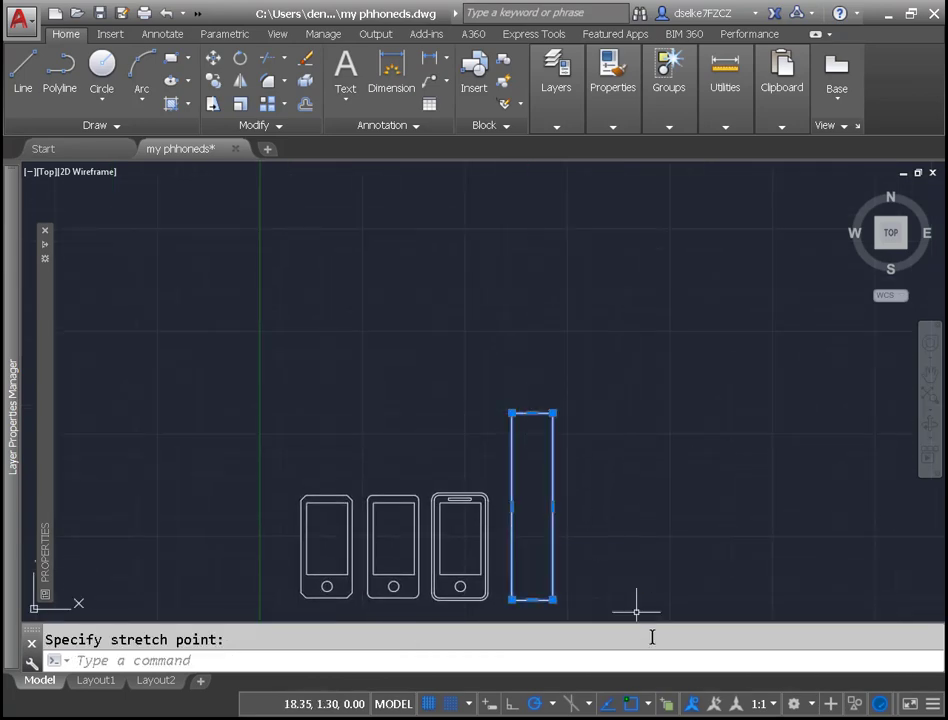
pyautogui.click(553, 599)
pyautogui.press('Escape')
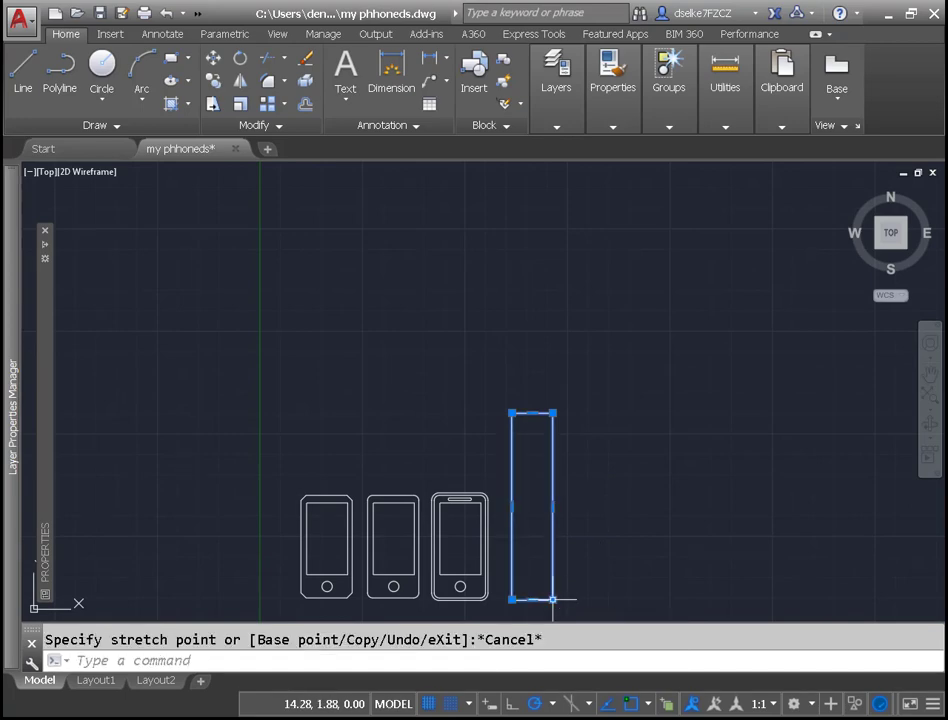
pyautogui.click(552, 505)
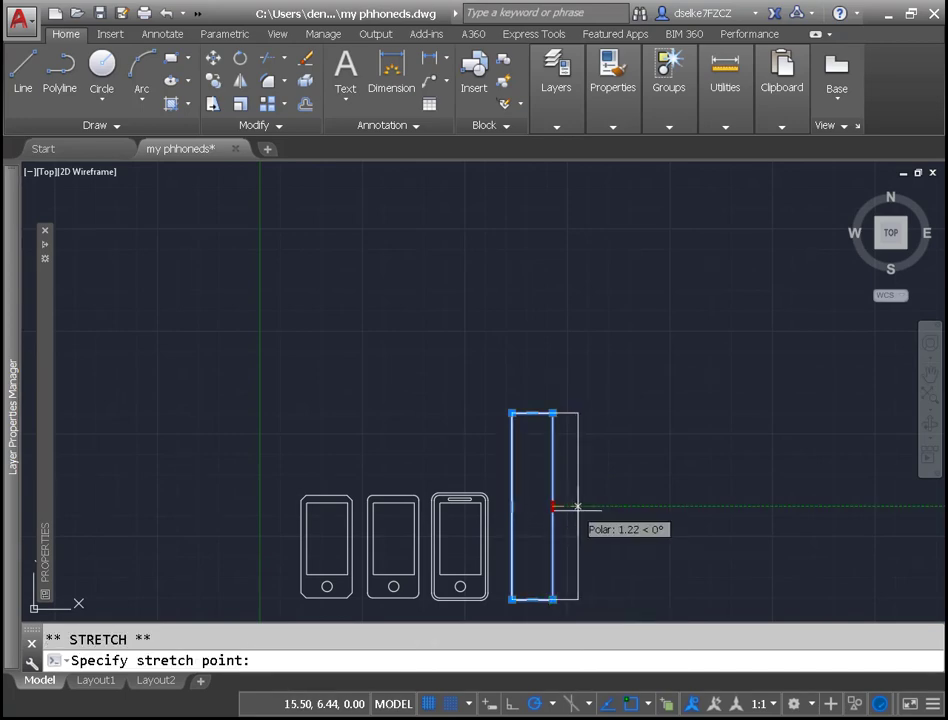
pyautogui.click(577, 507)
pyautogui.press('Escape')
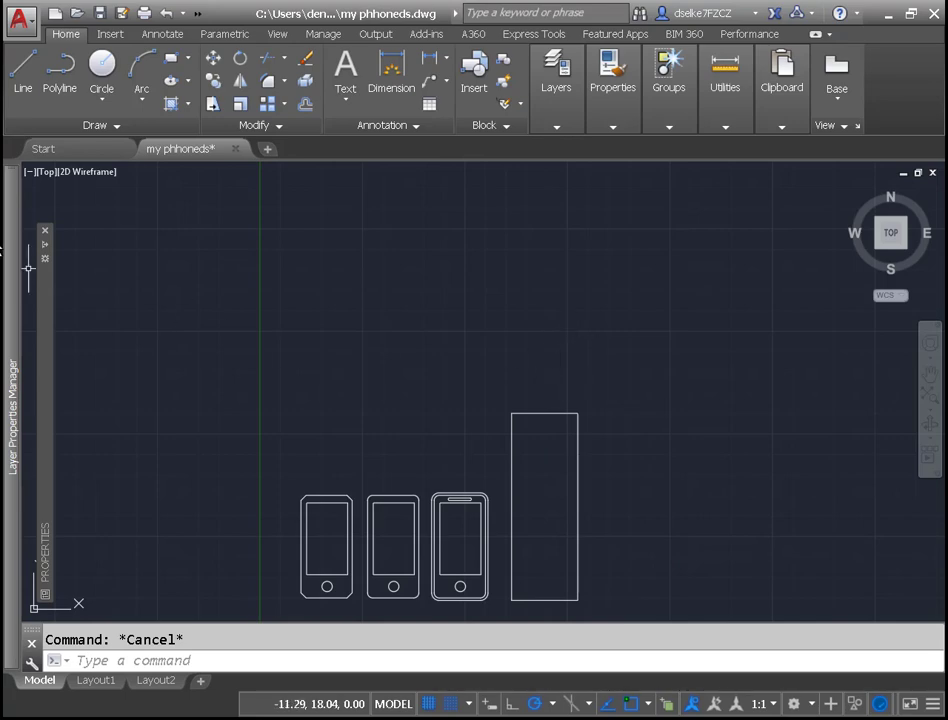
# Draw a tall, narrow rectangle standing on the tall rectangle's top edge near its right corner, placing the first corner with the Nearest snap
pyautogui.write('re')
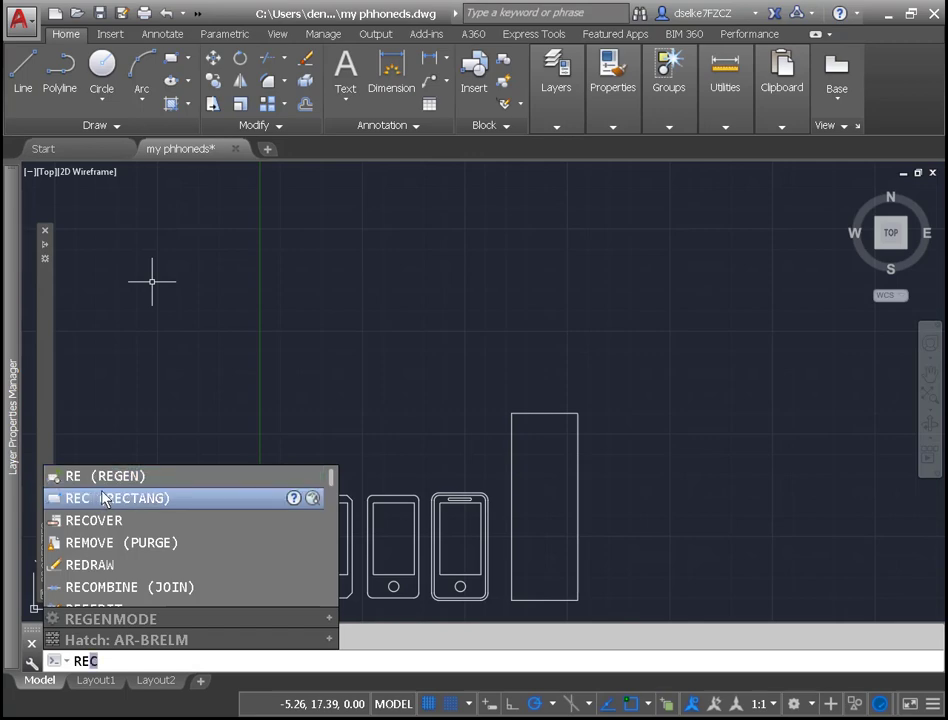
pyautogui.click(78, 498)
pyautogui.scroll(5, 557, 414)
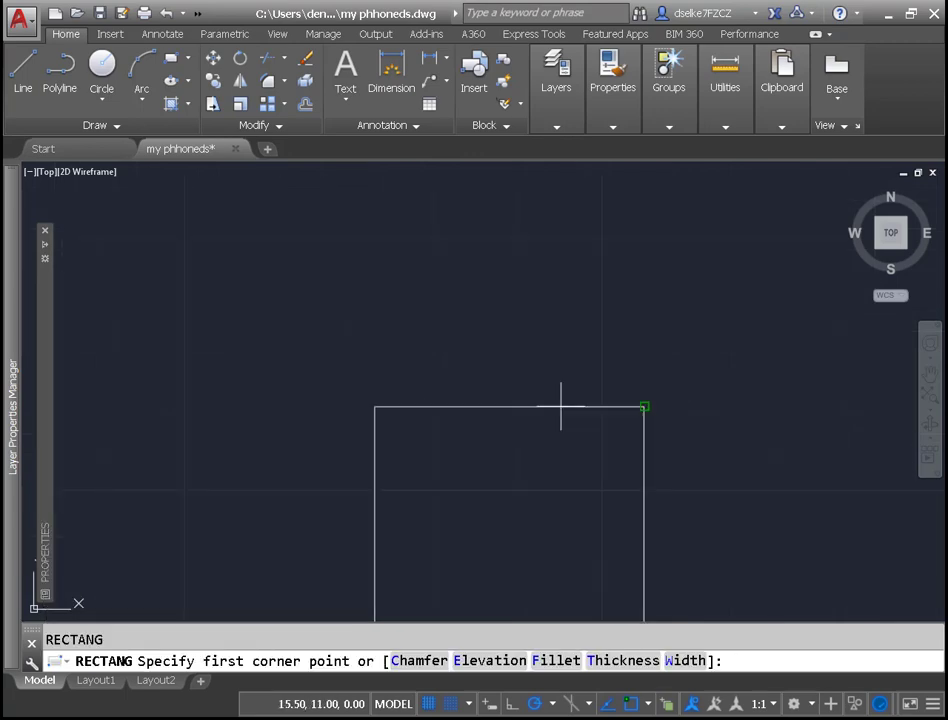
pyautogui.write('ne')
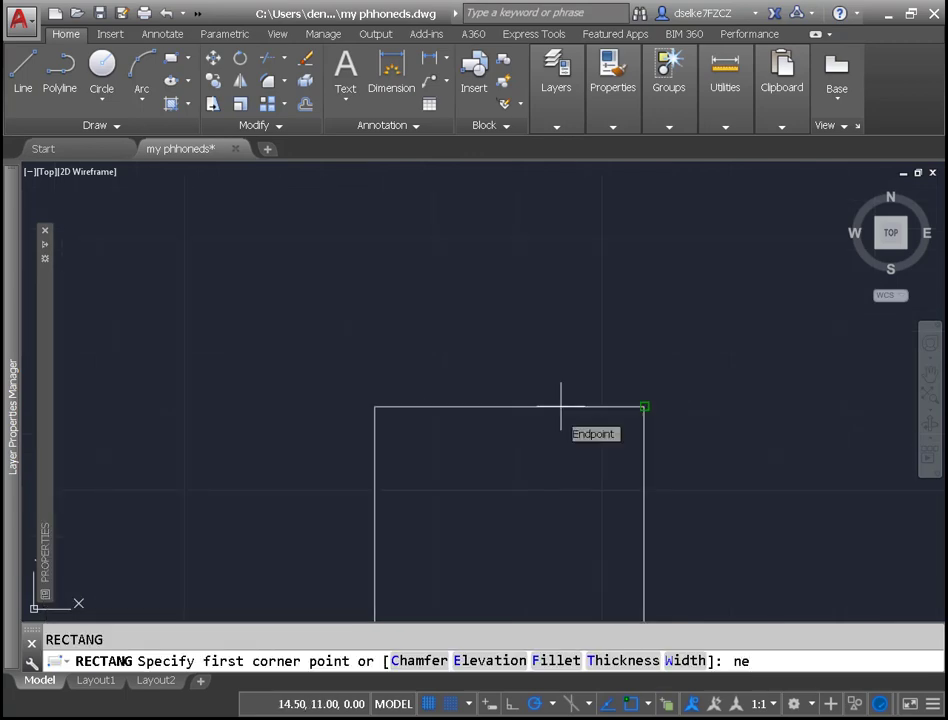
pyautogui.write('a')
pyautogui.rightClick(560, 408)
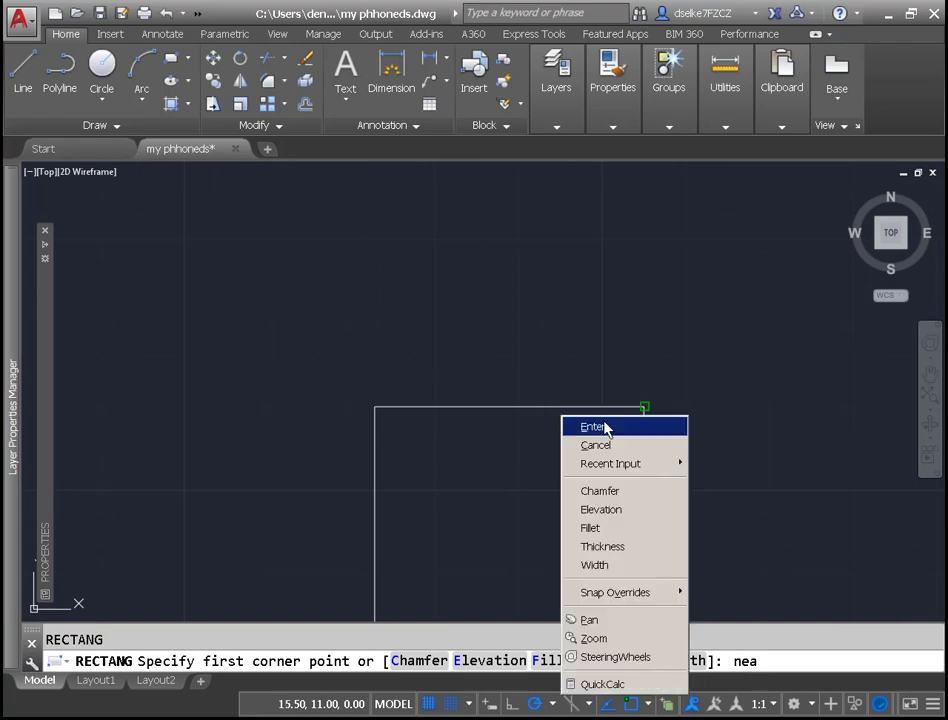
pyautogui.click(594, 425)
pyautogui.click(581, 408)
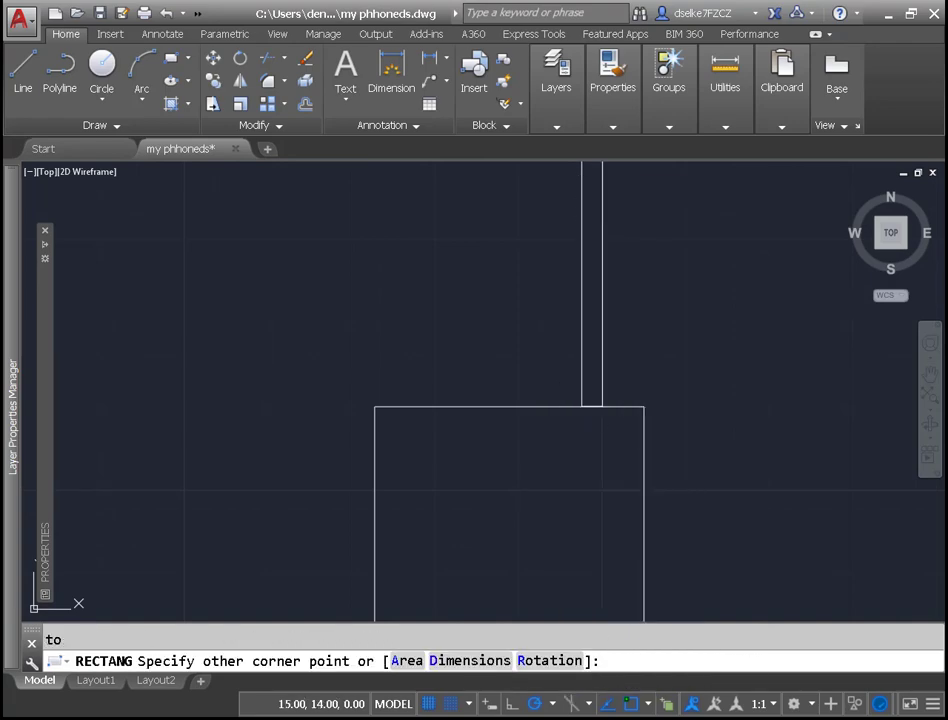
pyautogui.scroll(-3, 605, 200)
pyautogui.moveTo(611, 199); pyautogui.dragTo(550, 489, button='middle')
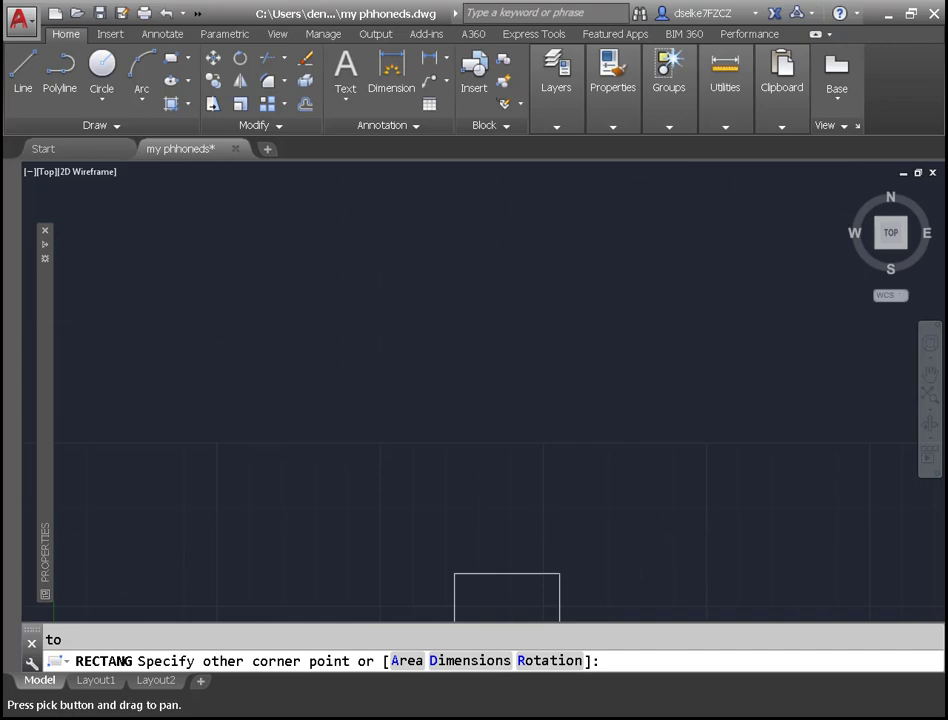
pyautogui.click(544, 393)
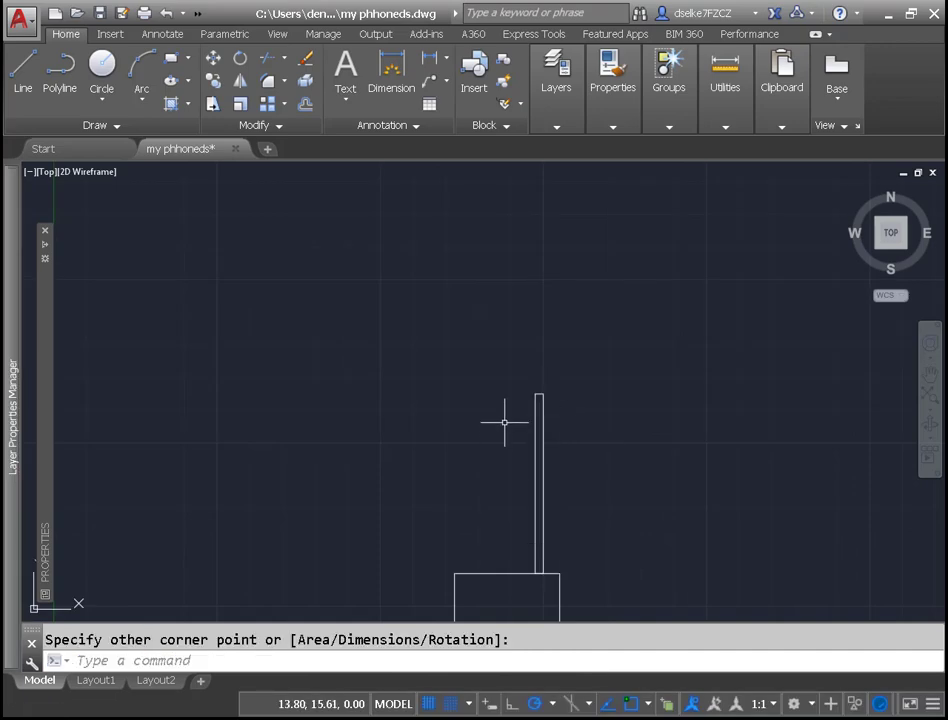
pyautogui.press('Escape')
# Draw a two-segment polyline from the tall rectangle's left edge to a point inside it and up to its top edge, using Nearest snaps at both ends
pyautogui.scroll(-4, 462, 469)
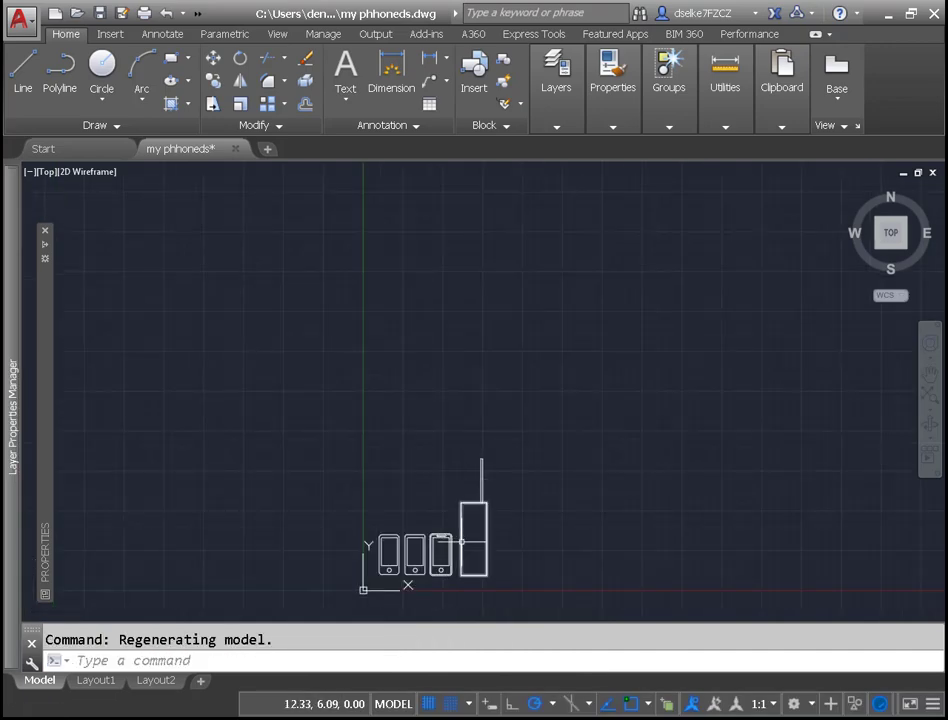
pyautogui.scroll(3, 468, 540)
pyautogui.click(60, 66)
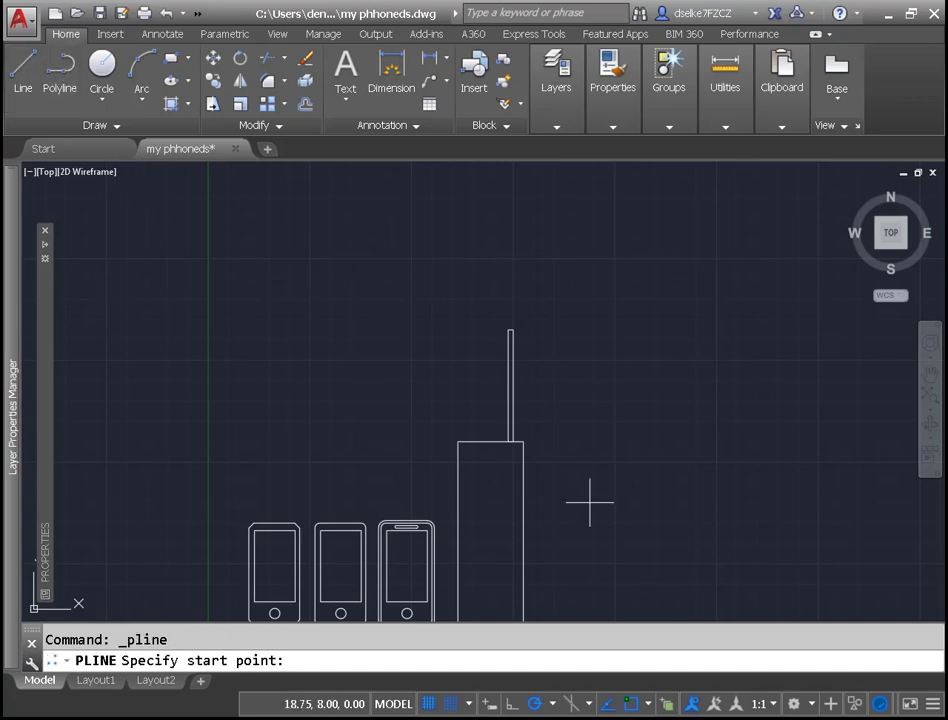
pyautogui.scroll(-4, 505, 512)
pyautogui.scroll(5, 502, 524)
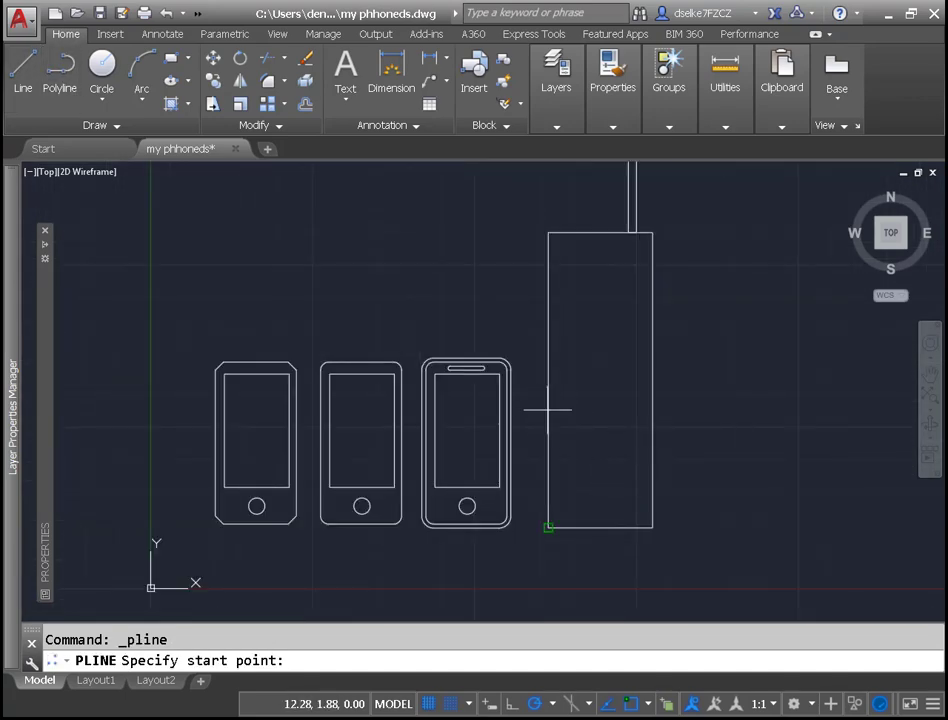
pyautogui.write('nw')
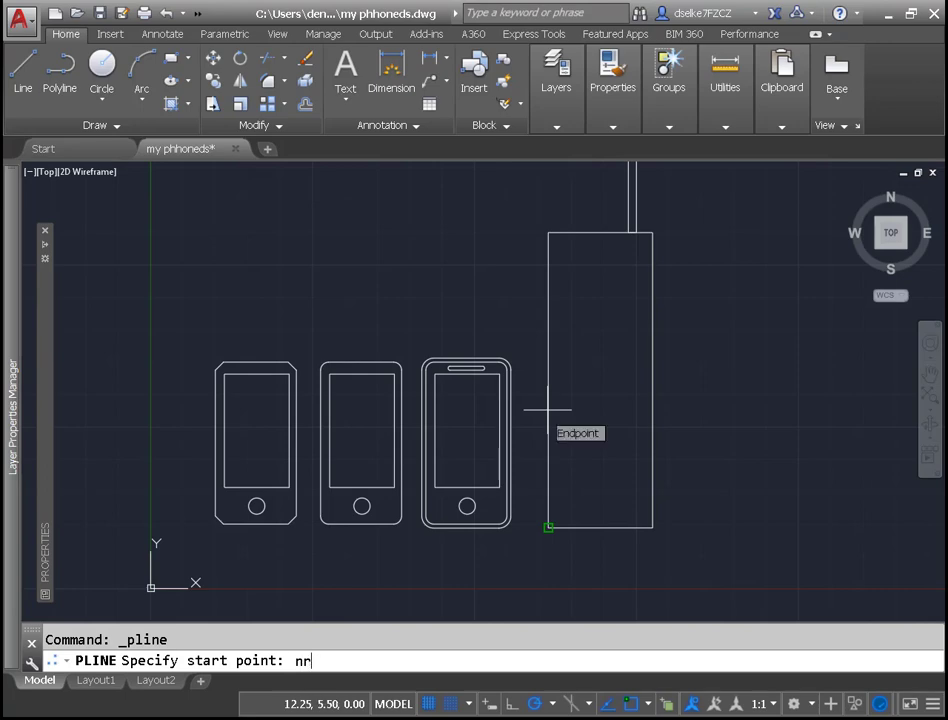
pyautogui.write('a')
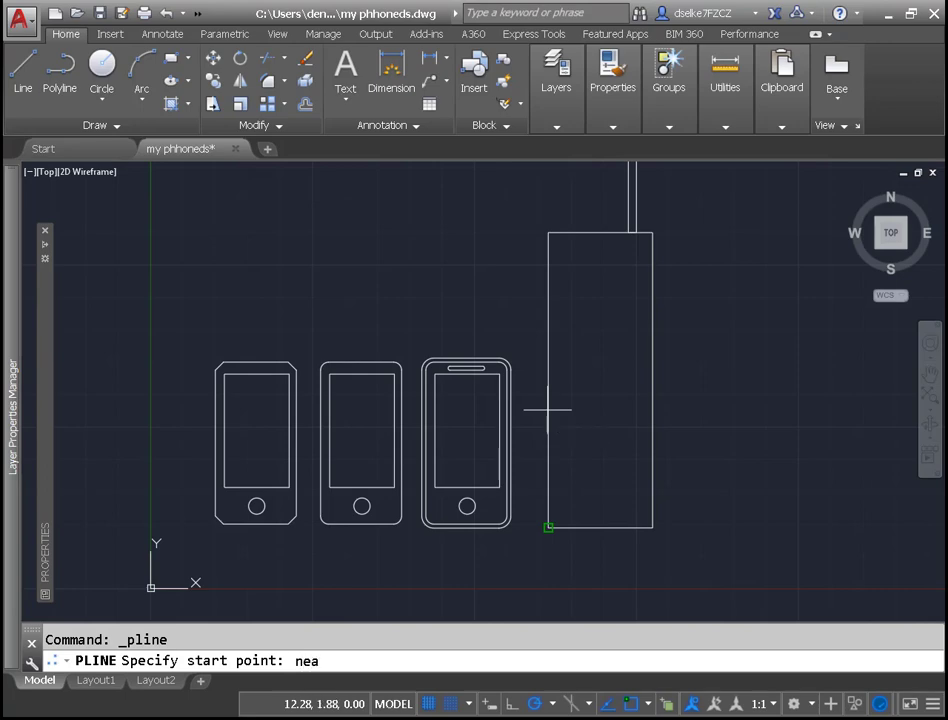
pyautogui.press('Return')
pyautogui.click(547, 418)
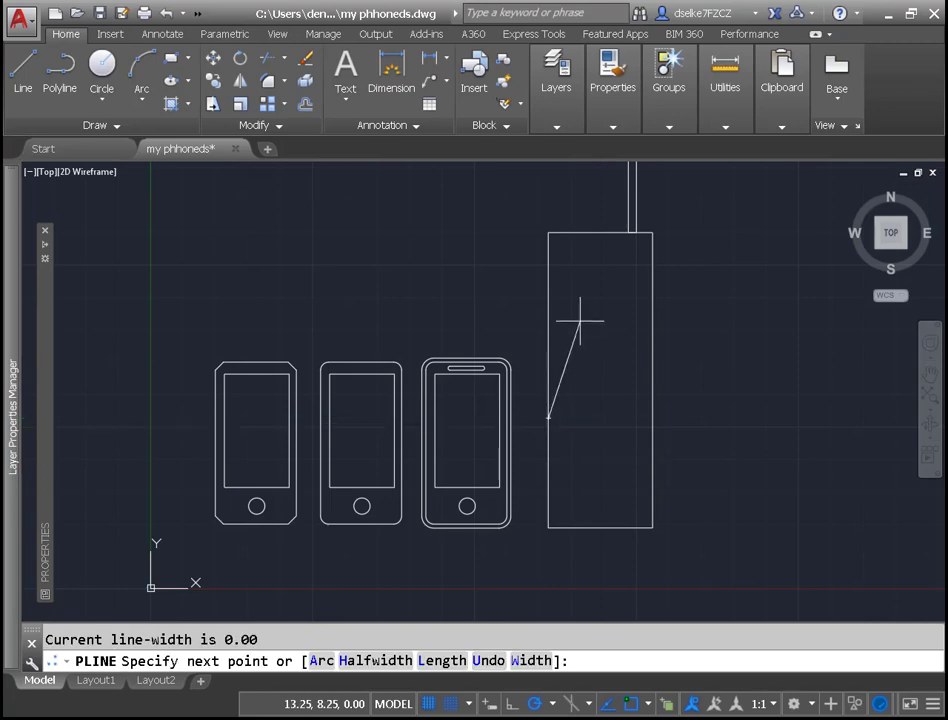
pyautogui.click(595, 313)
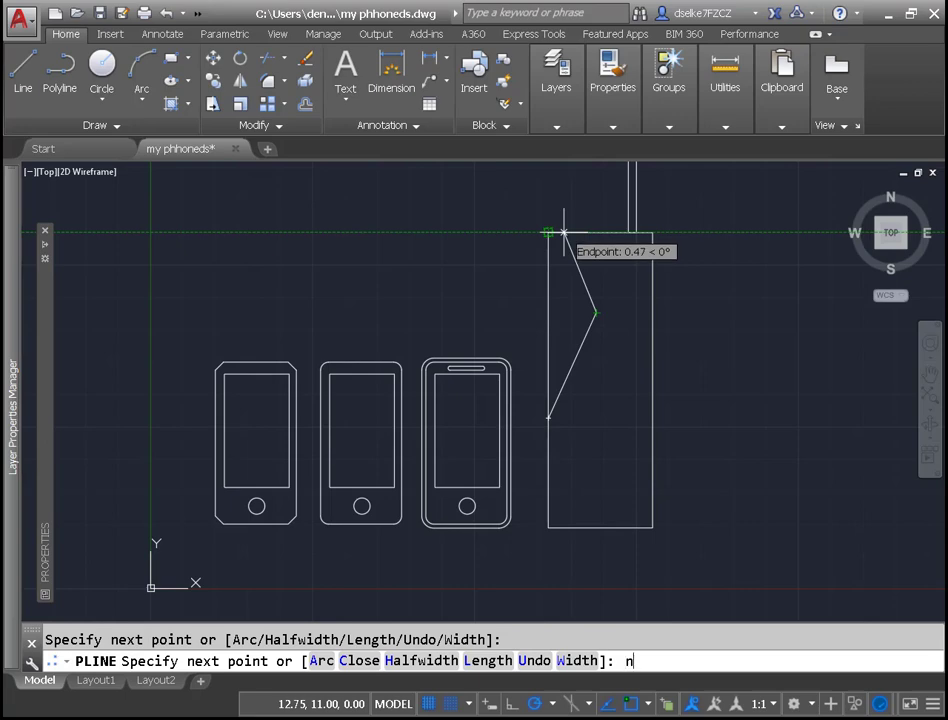
pyautogui.press('Return')
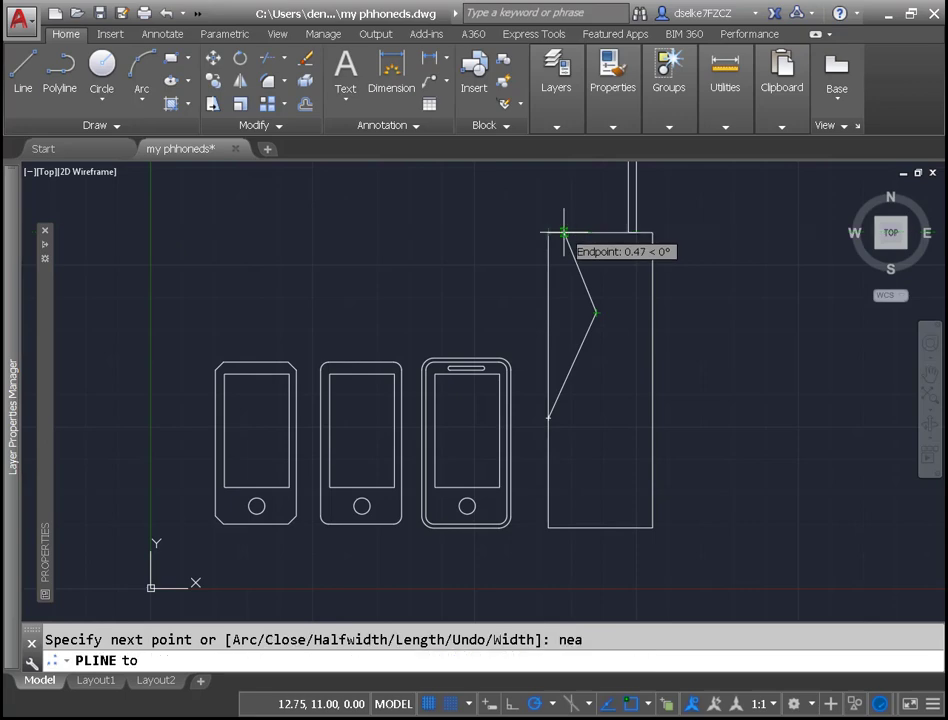
pyautogui.click(571, 231)
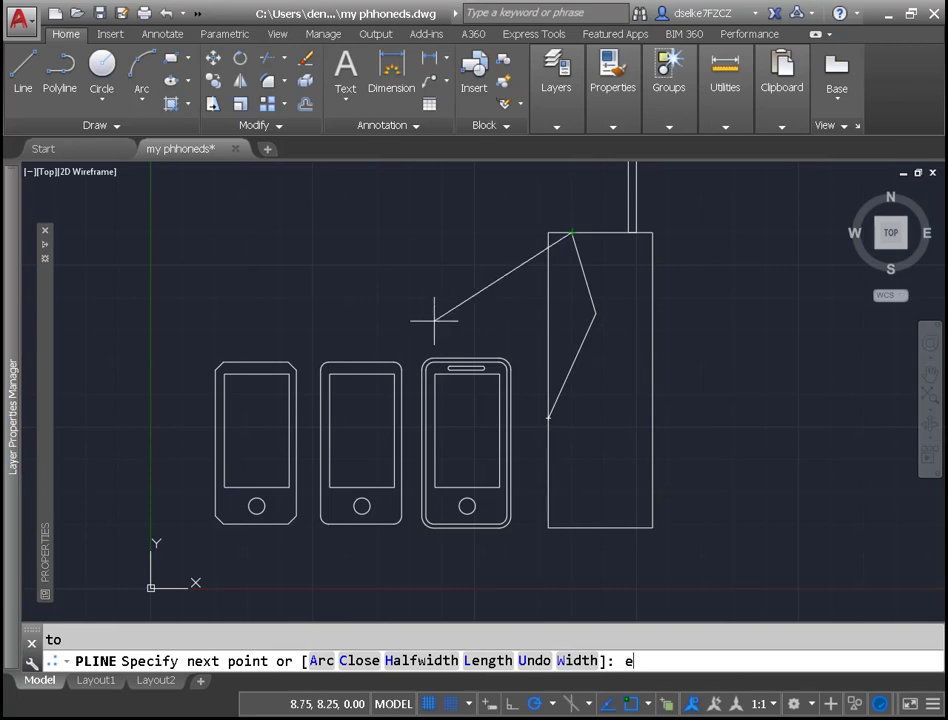
pyautogui.press('Escape')
# Explode the tall rectangle into separate lines
pyautogui.write('e')
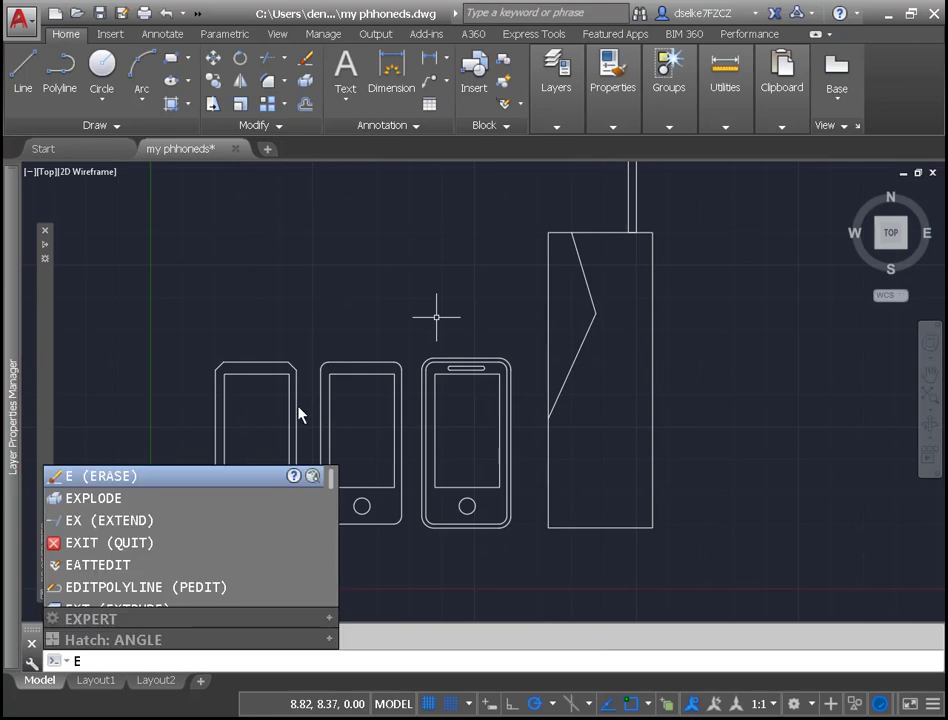
pyautogui.click(83, 498)
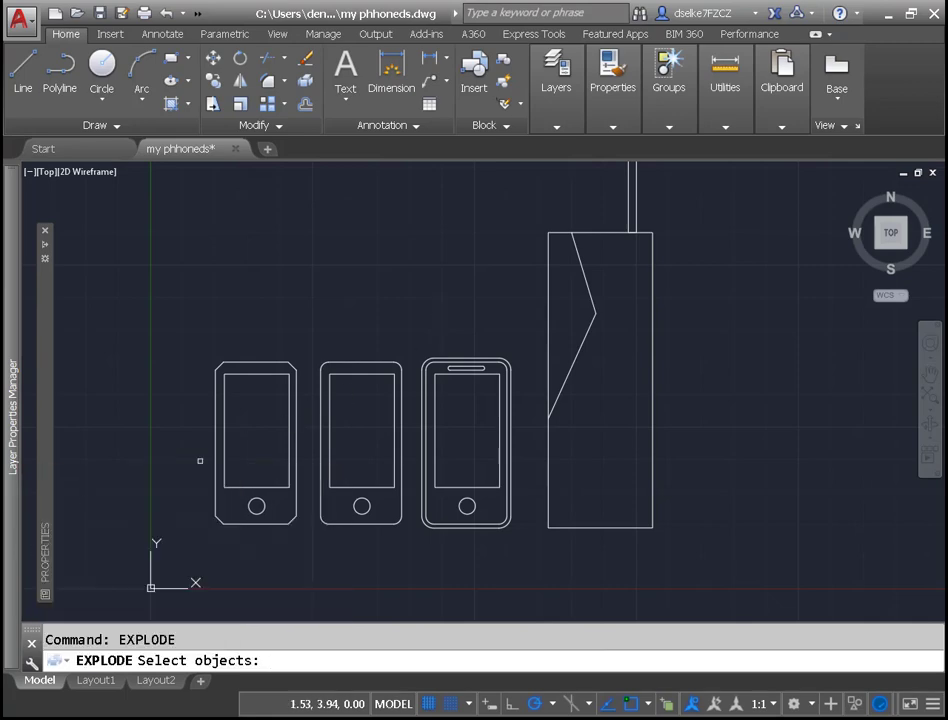
pyautogui.click(549, 318)
pyautogui.press('Return')
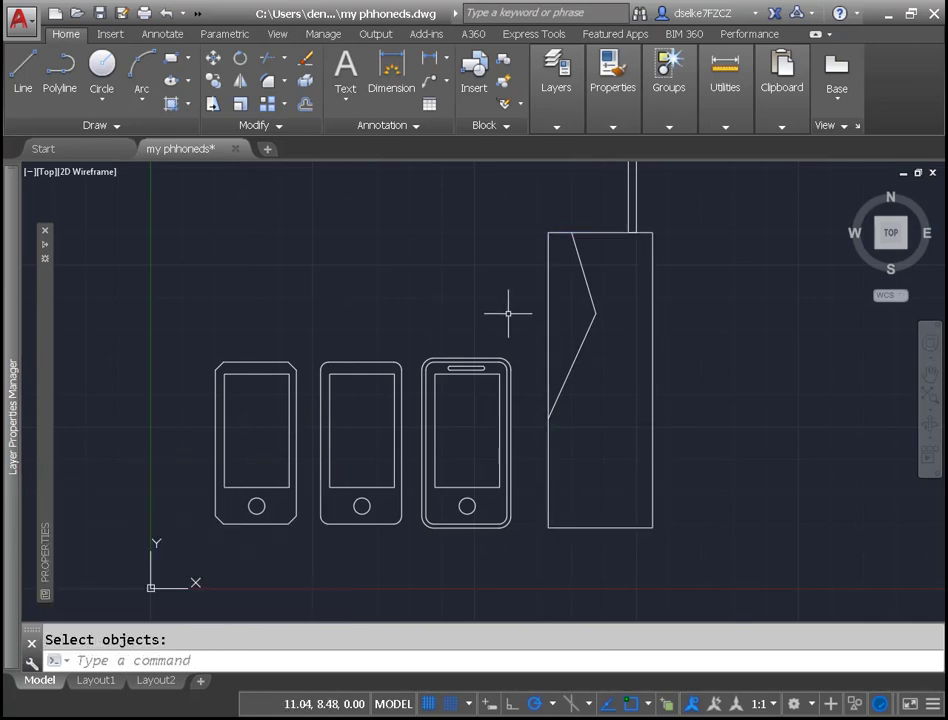
# Fillet the corner between the polyline's lower slanted segment and the lower part of the left edge using the current radius
pyautogui.write('f')
pyautogui.click(134, 483)
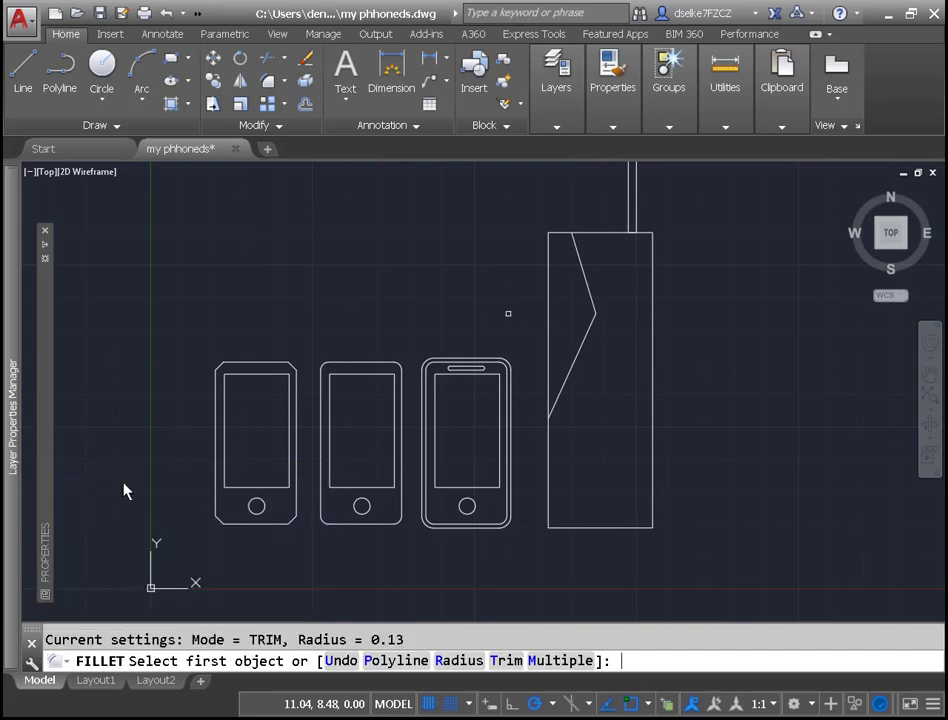
pyautogui.click(556, 398)
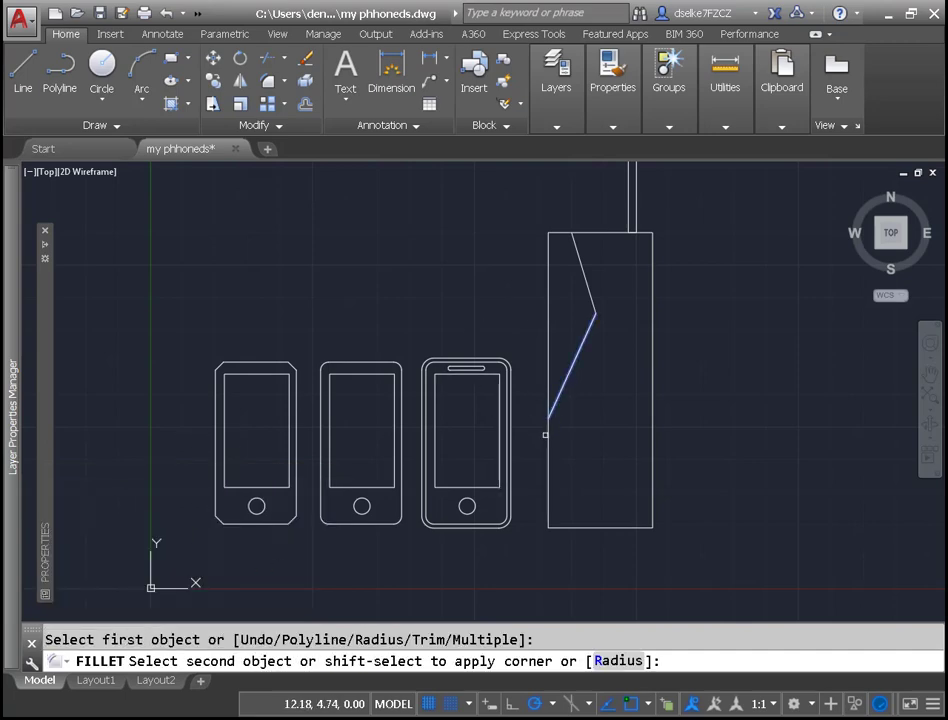
pyautogui.click(548, 434)
# Fillet the inner corner between the two slanted segments using the Multiple option, and end the command
pyautogui.click(590, 291)
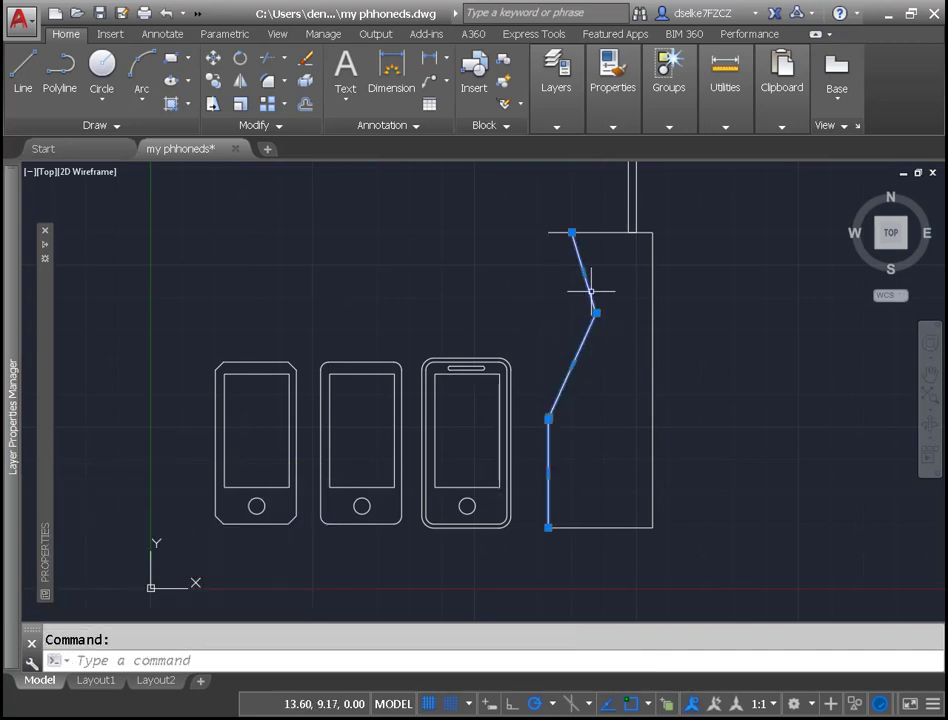
pyautogui.rightClick(542, 266)
pyautogui.click(592, 275)
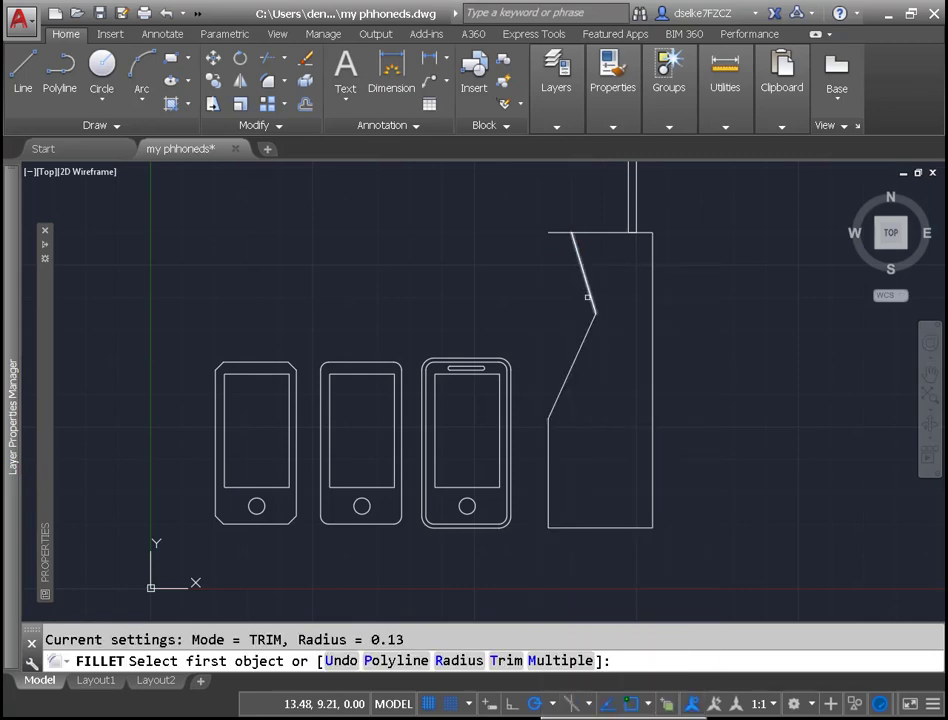
pyautogui.rightClick(581, 376)
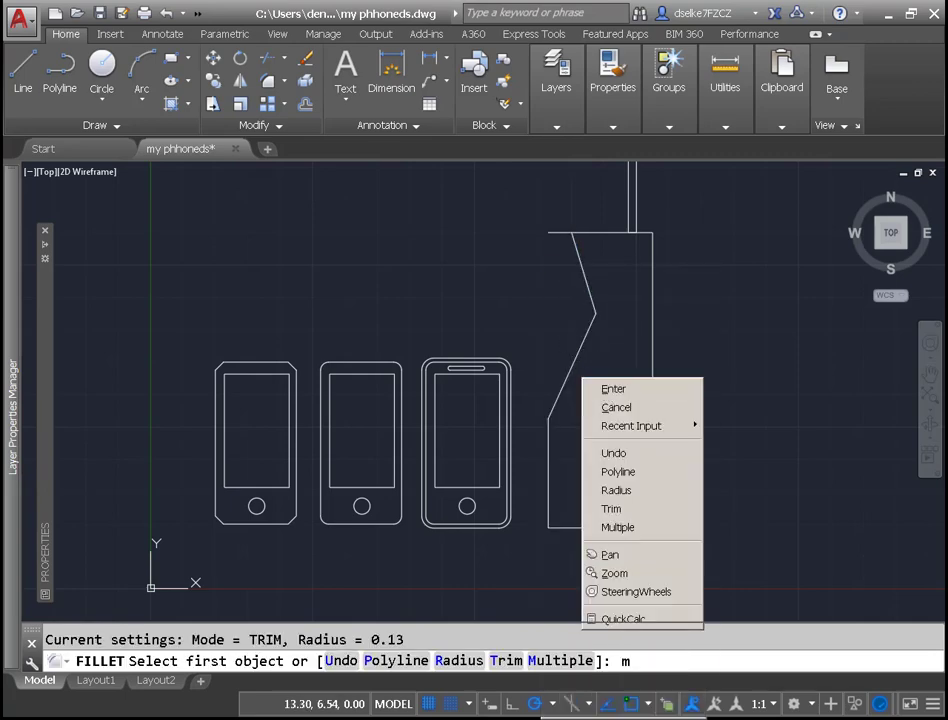
pyautogui.click(612, 386)
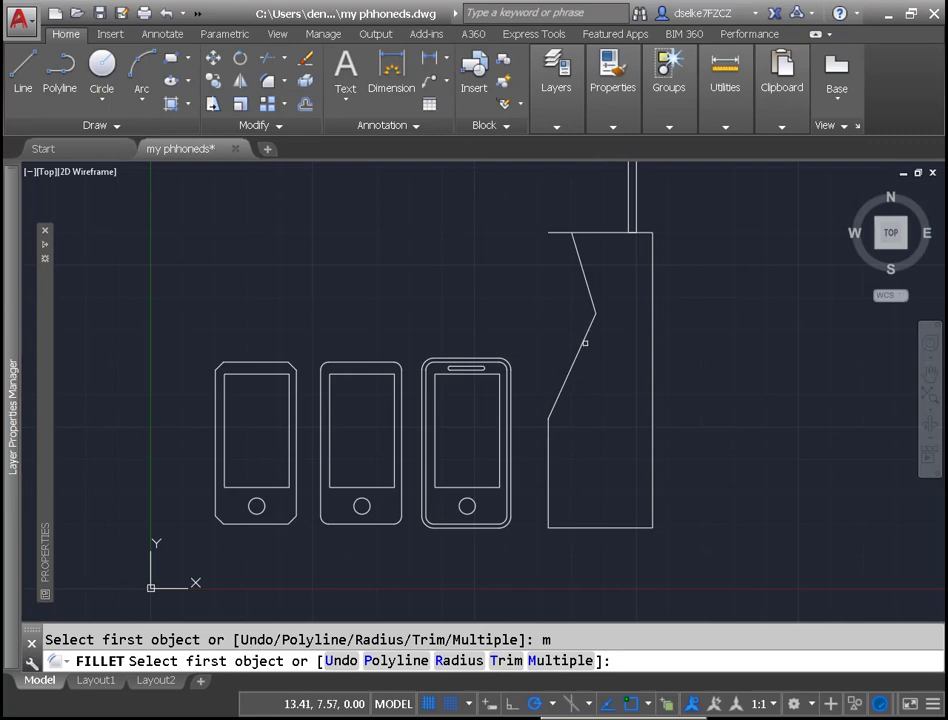
pyautogui.click(585, 343)
pyautogui.click(587, 287)
pyautogui.rightClick(565, 275)
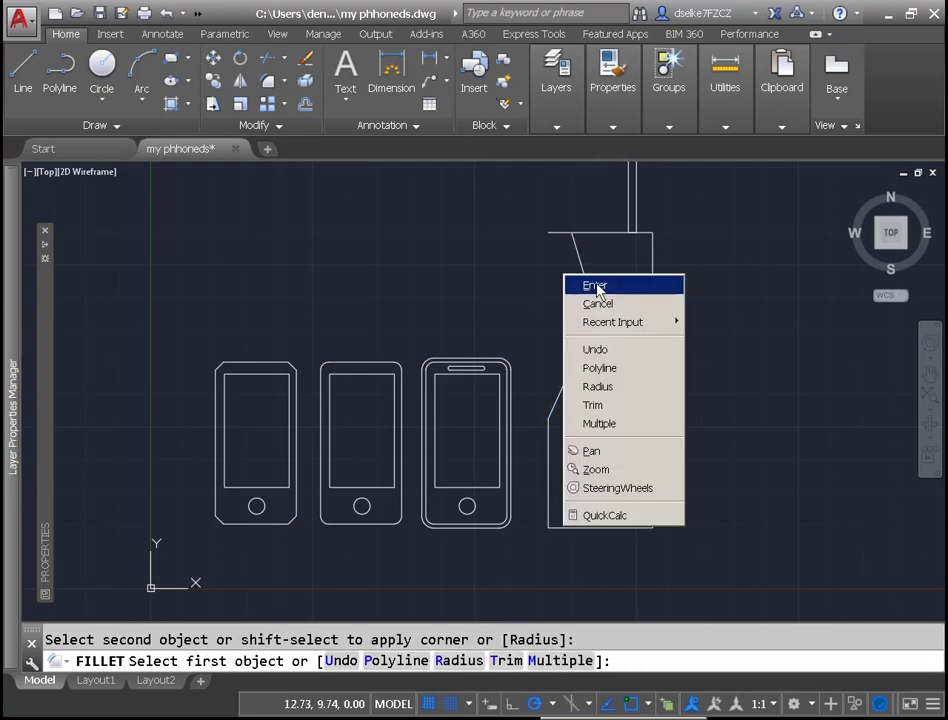
pyautogui.click(595, 286)
# Fillet the corner between the upper slanted segment and the tall outline's top edge
pyautogui.click(577, 250)
pyautogui.rightClick(593, 239)
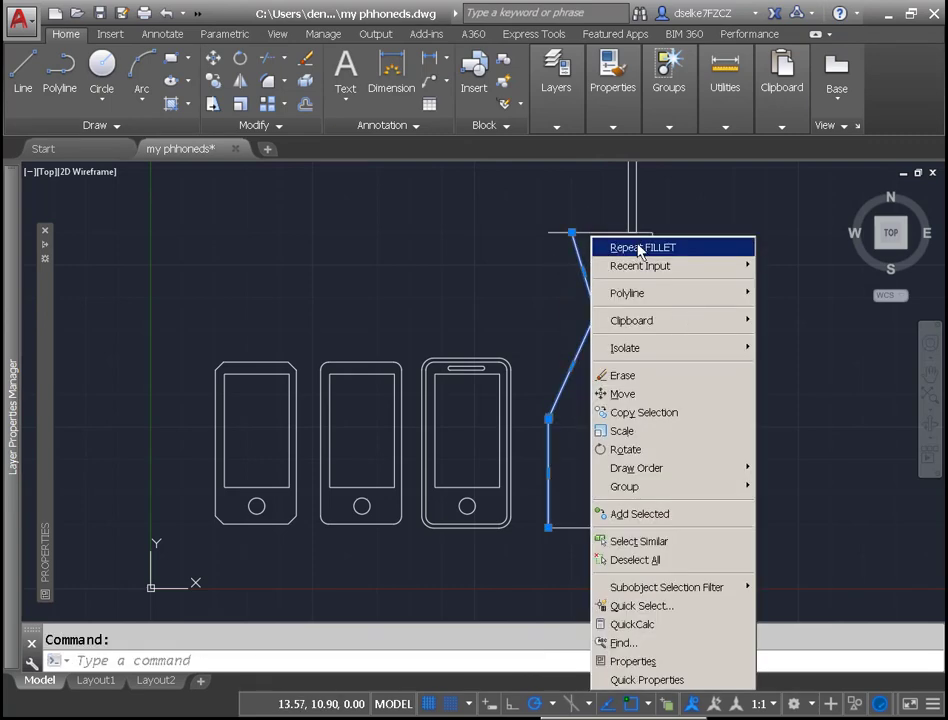
pyautogui.click(639, 248)
pyautogui.click(576, 248)
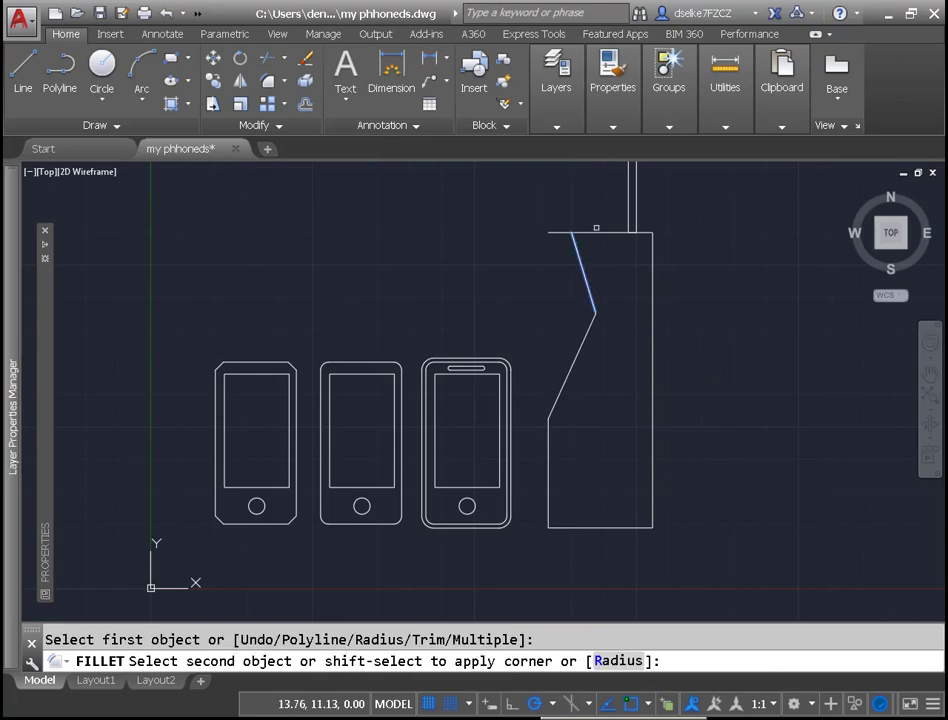
# Fillet the tall outline's upper-right, lower-right and lower-left corners using the Multiple option
pyautogui.rightClick(620, 314)
pyautogui.click(640, 321)
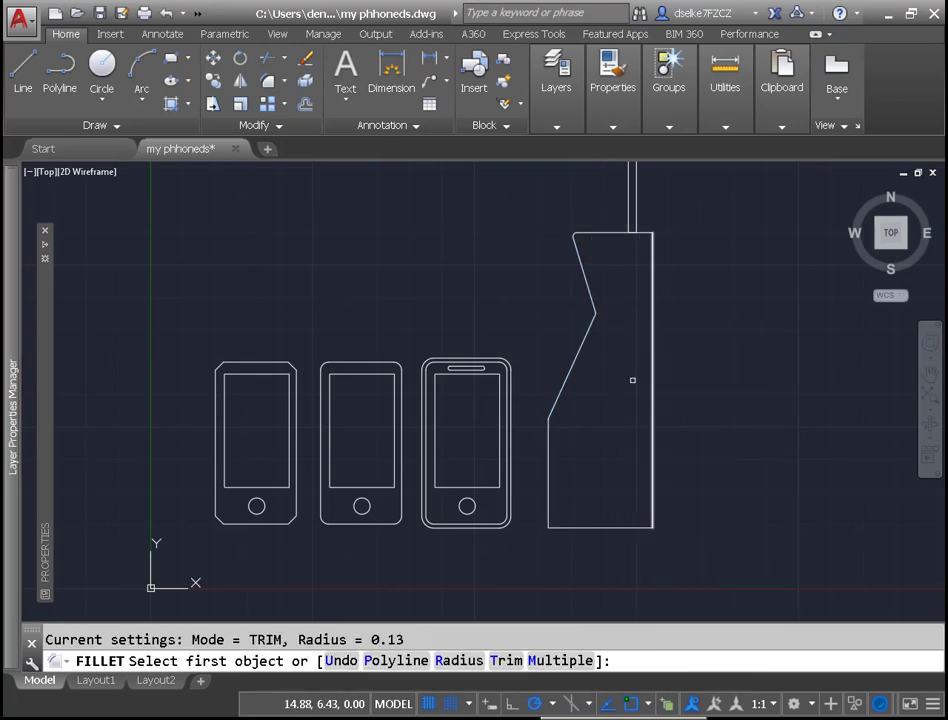
pyautogui.write('m')
pyautogui.rightClick(593, 469)
pyautogui.click(650, 230)
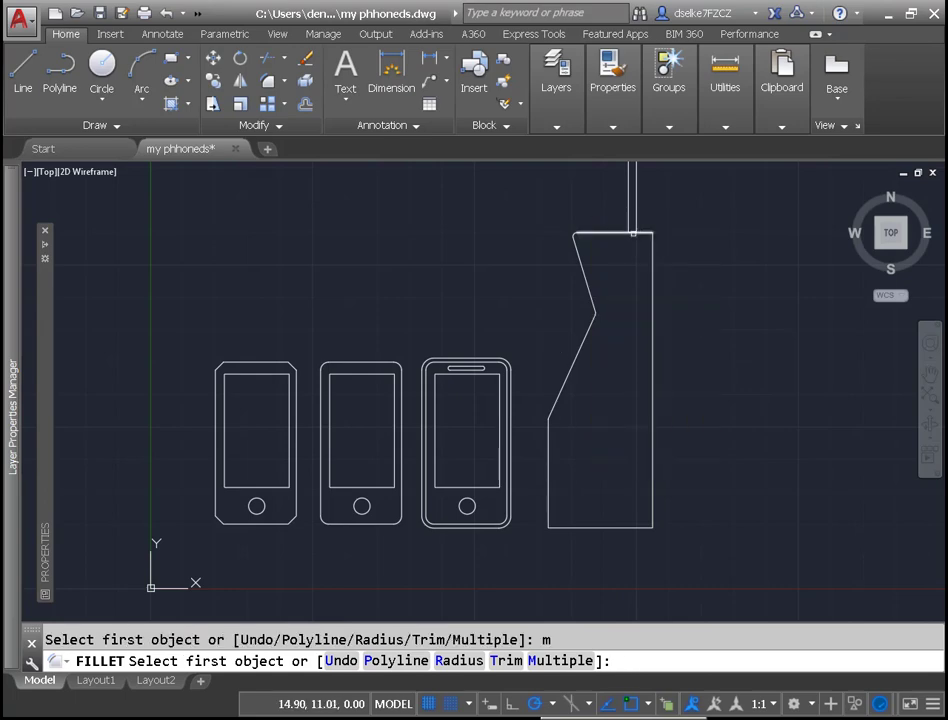
pyautogui.click(643, 235)
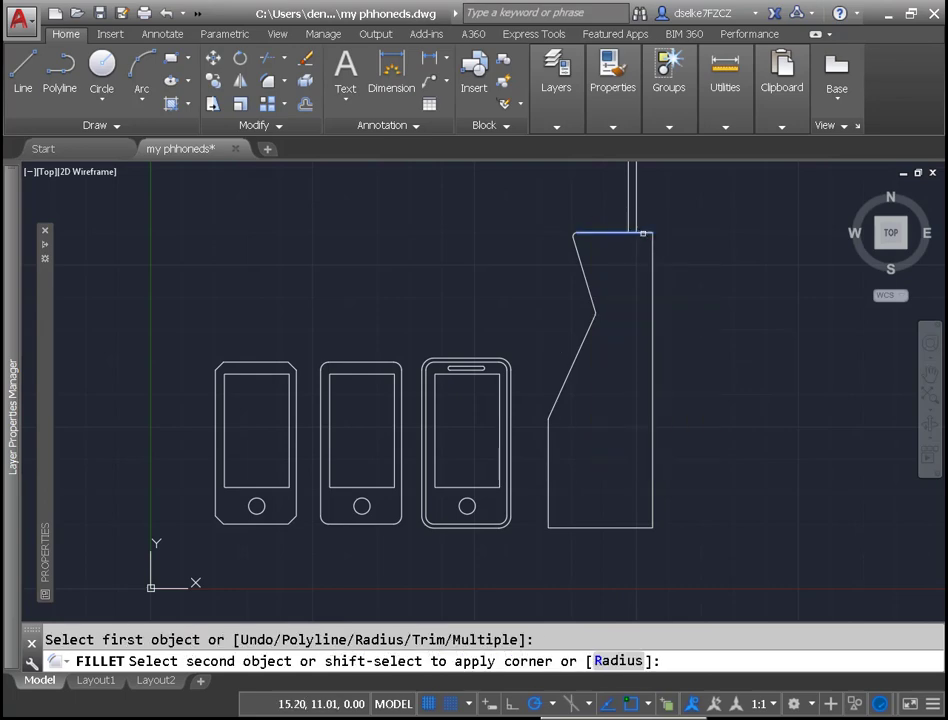
pyautogui.click(653, 500)
pyautogui.click(619, 526)
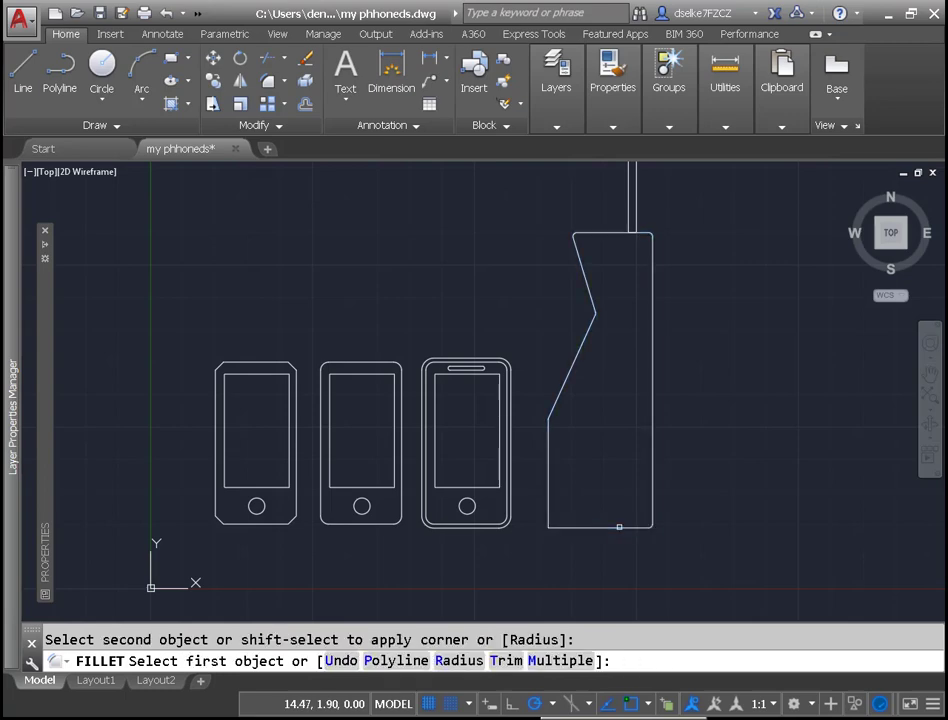
pyautogui.click(578, 527)
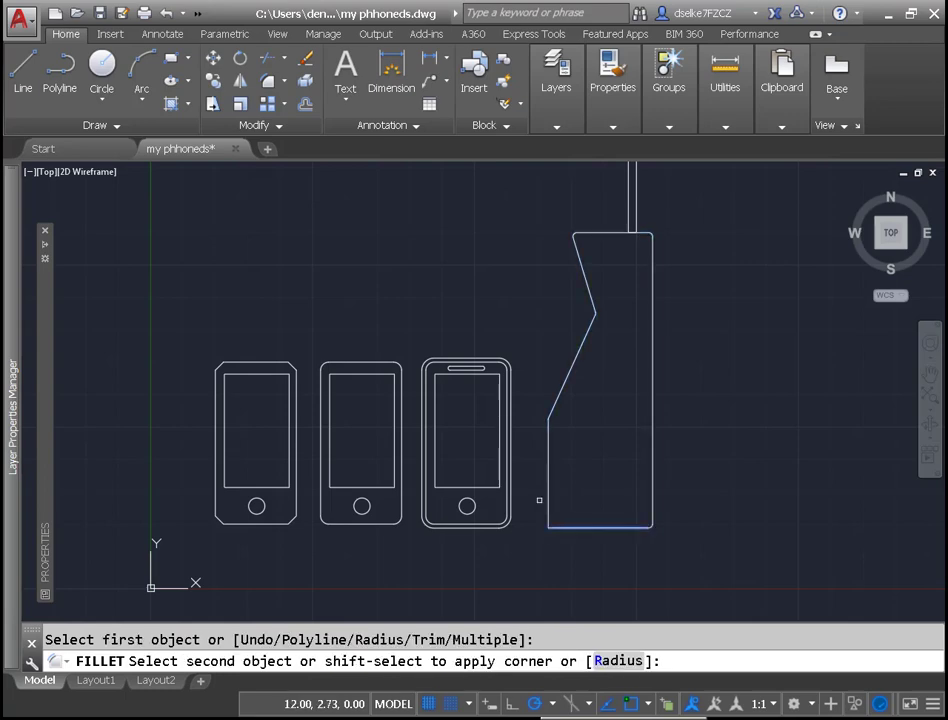
pyautogui.click(548, 490)
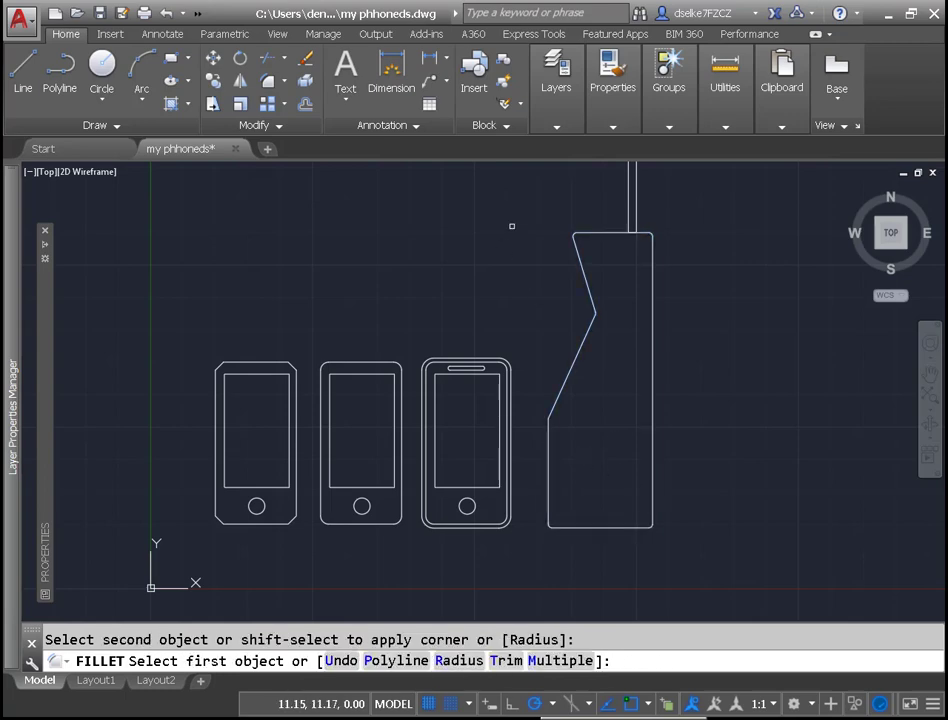
# Fillet the two upper corners of the narrow rectangle above the tall outline with the current radius, rounding its tip
pyautogui.scroll(-4, 511, 226)
pyautogui.moveTo(571, 182); pyautogui.dragTo(510, 404, button='middle')
pyautogui.scroll(7, 516, 383)
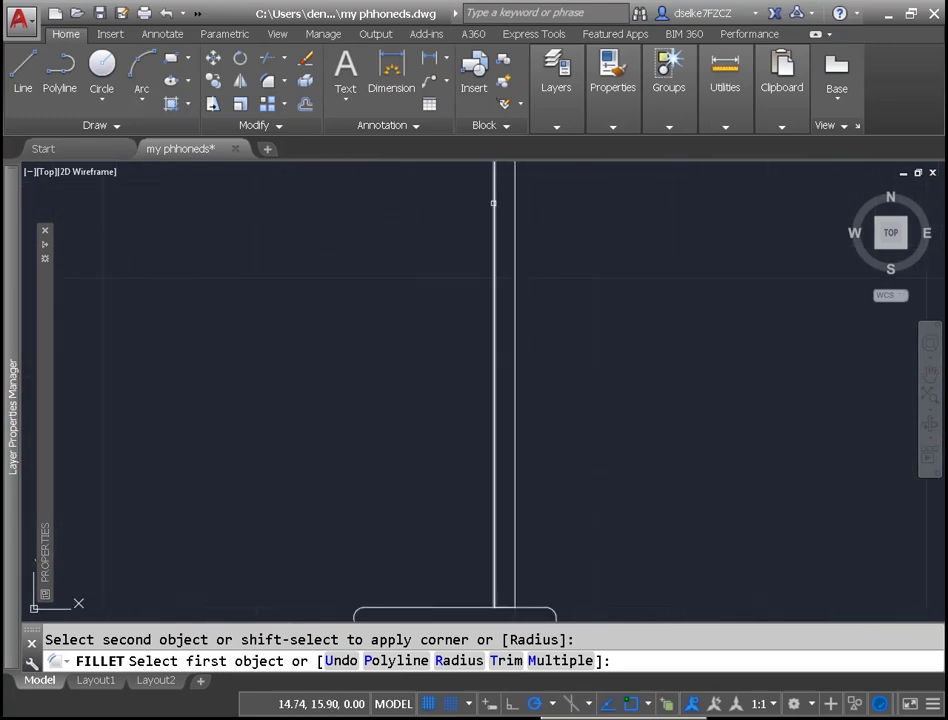
pyautogui.moveTo(441, 243)
pyautogui.mouseDown(button='middle')
pyautogui.moveTo(429, 497)
pyautogui.moveTo(444, 453)
pyautogui.mouseUp(button='middle')
pyautogui.click(498, 385)
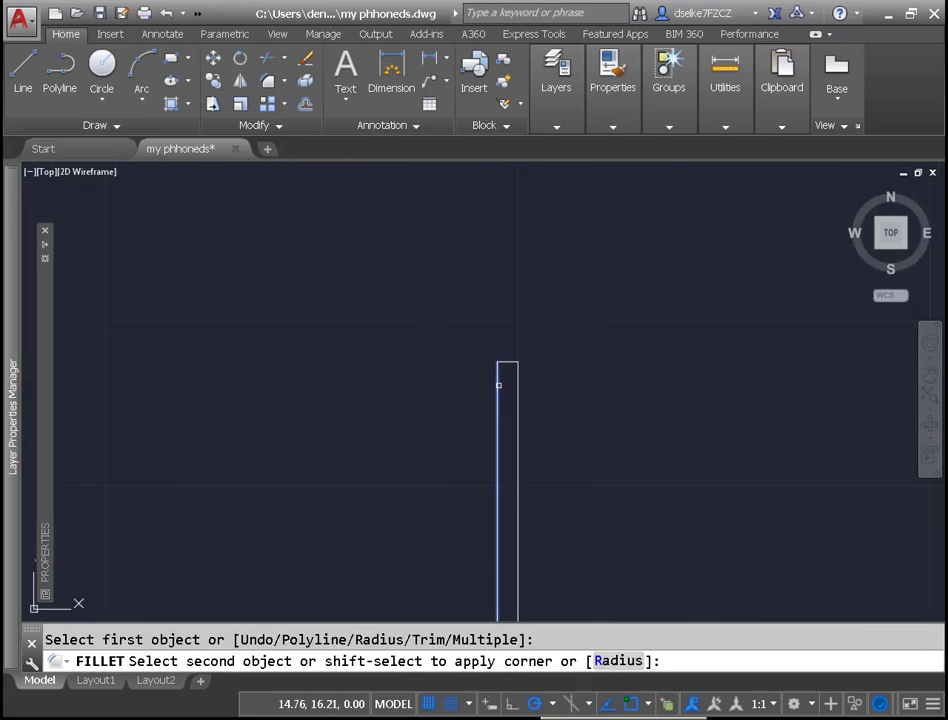
pyautogui.click(505, 363)
pyautogui.click(518, 391)
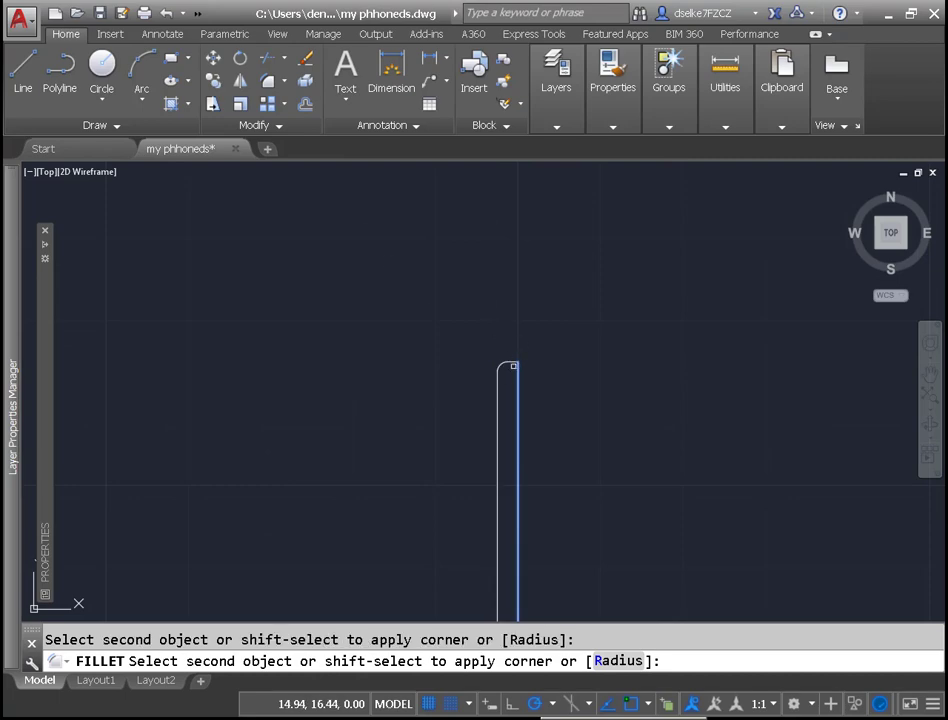
pyautogui.click(511, 363)
pyautogui.scroll(-3, 450, 350)
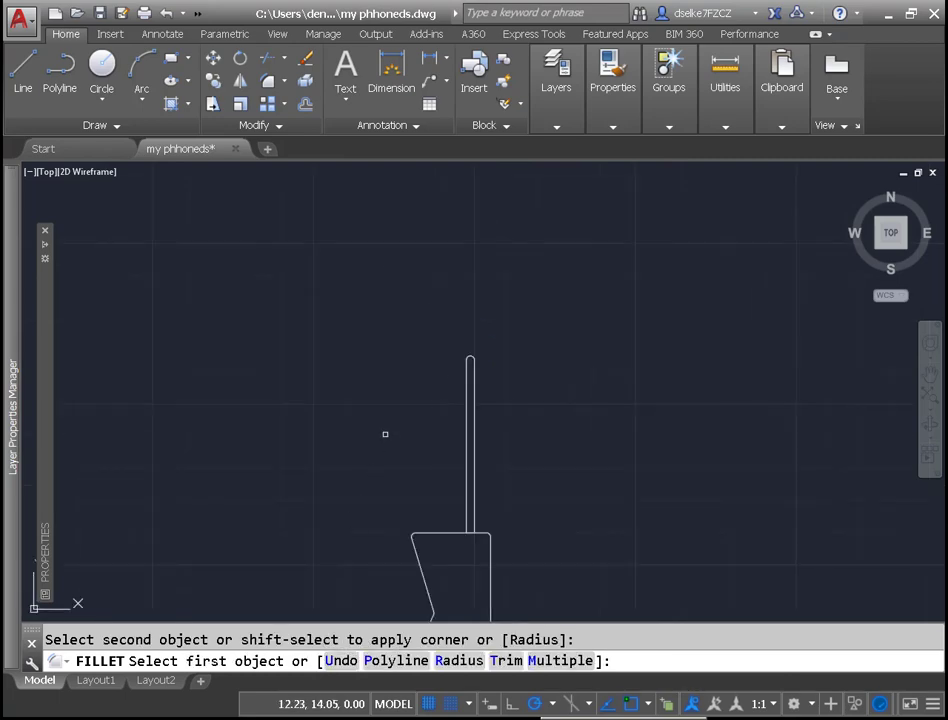
pyautogui.moveTo(385, 434)
pyautogui.mouseDown(button='middle')
pyautogui.moveTo(504, 332)
pyautogui.moveTo(498, 294)
pyautogui.mouseUp(button='middle')
pyautogui.scroll(4, 614, 343)
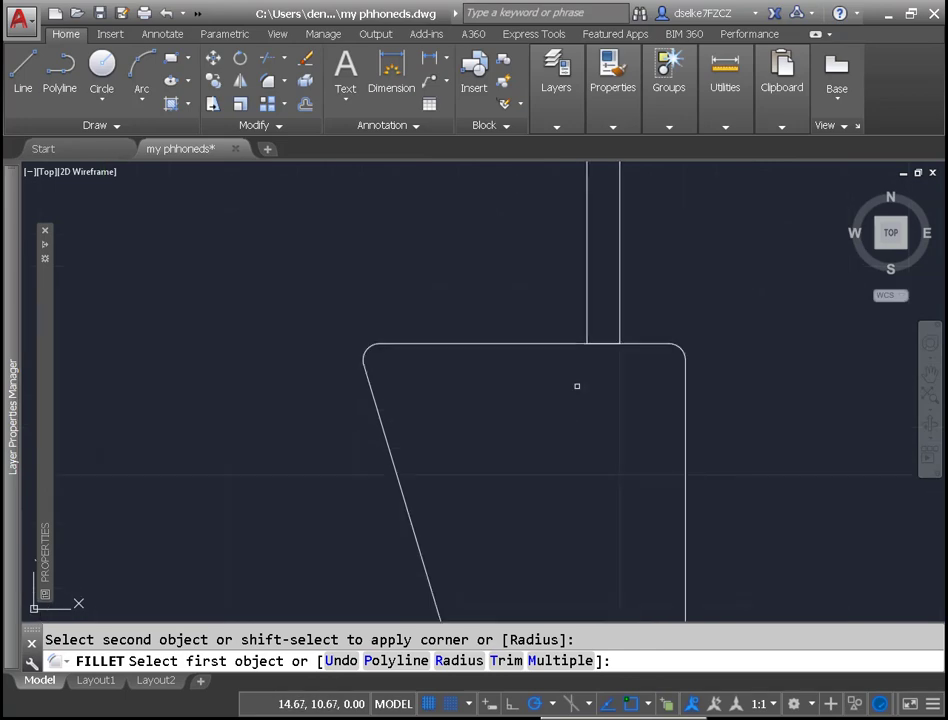
pyautogui.click(586, 324)
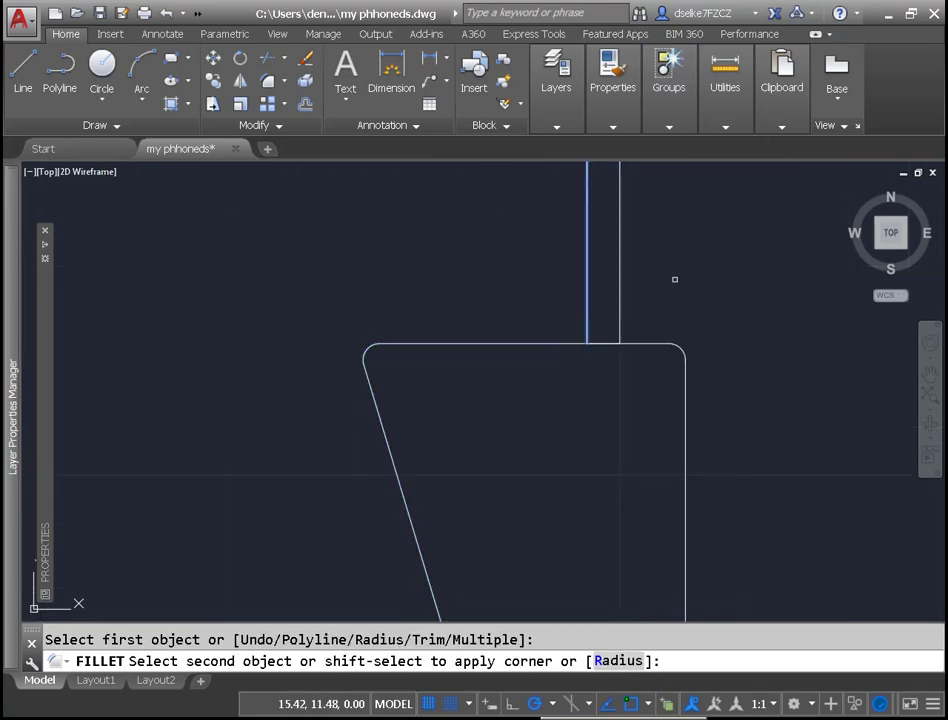
pyautogui.press('Escape')
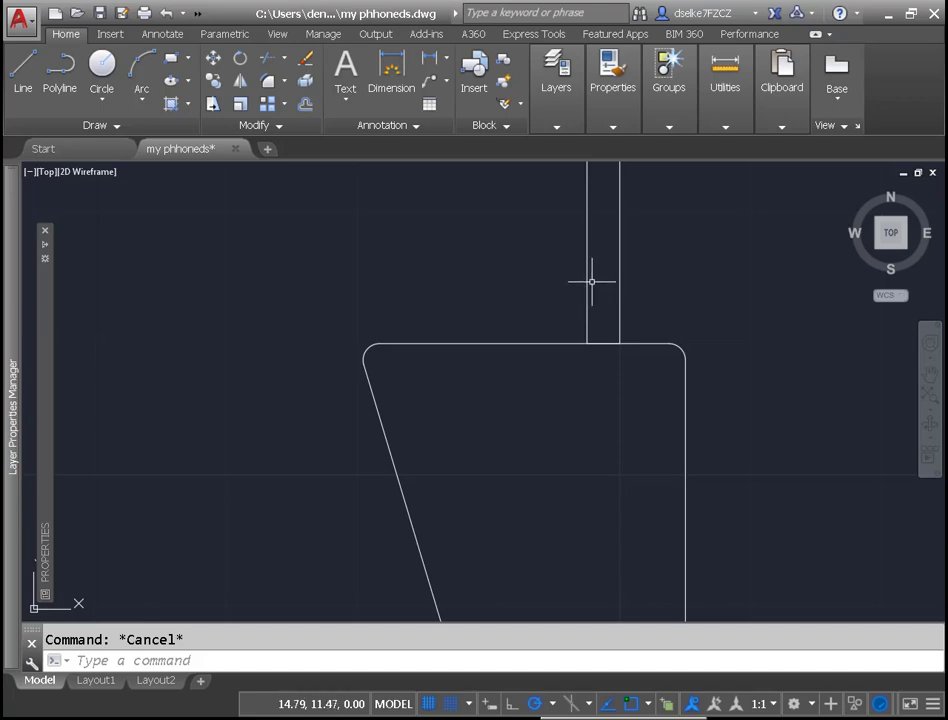
# Stretch the narrow rectangle's two lower corners outward along the tall outline's top edge to taper it symmetrically, and clear the selection
pyautogui.click(587, 283)
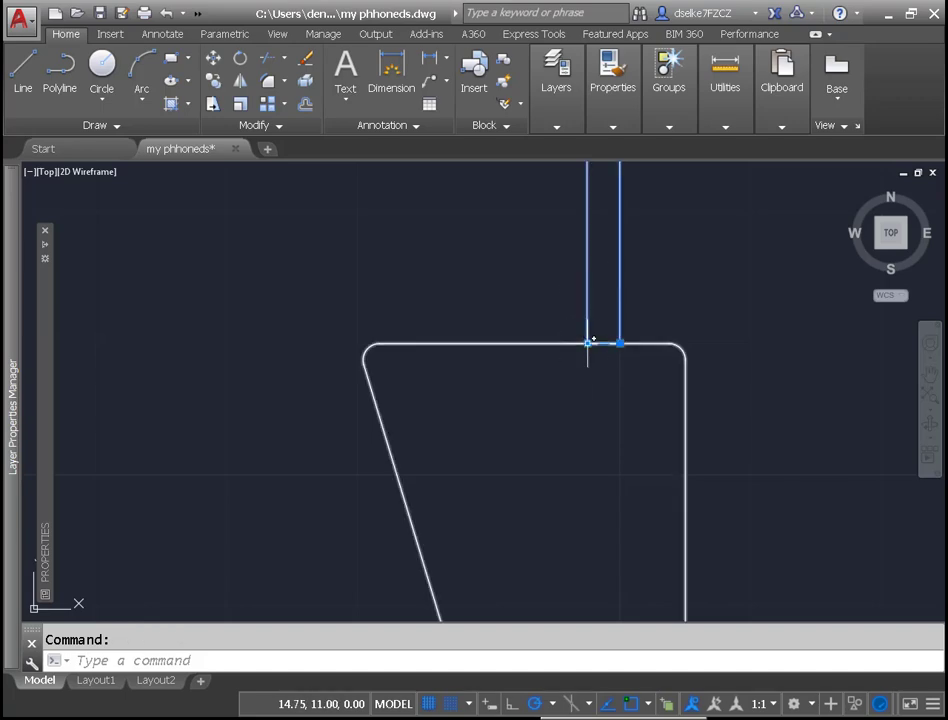
pyautogui.click(587, 343)
pyautogui.click(555, 343)
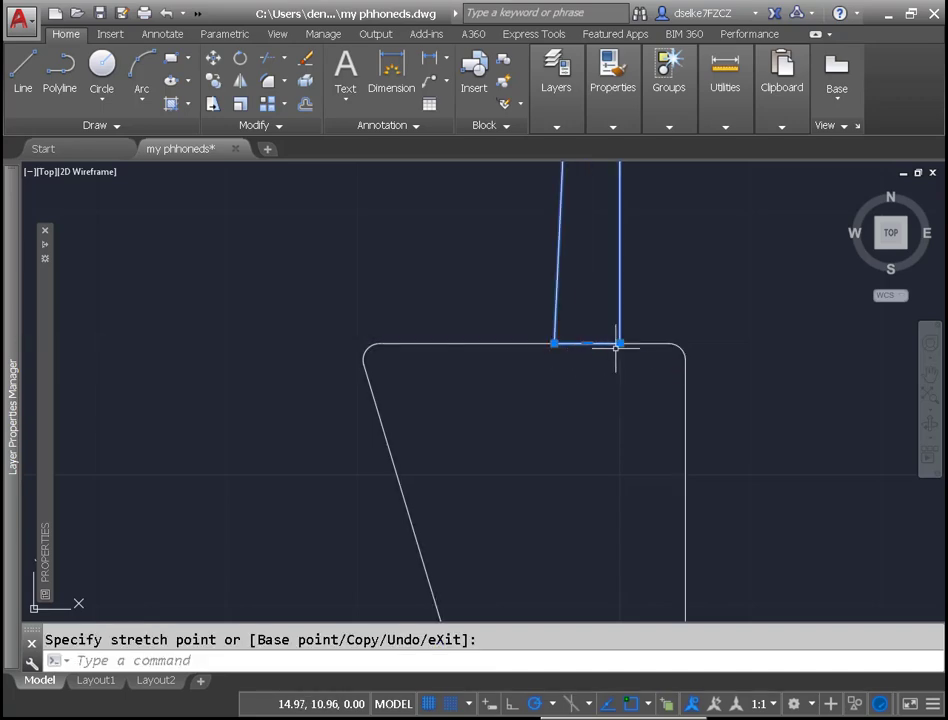
pyautogui.click(620, 343)
pyautogui.click(652, 345)
pyautogui.scroll(-4, 436, 300)
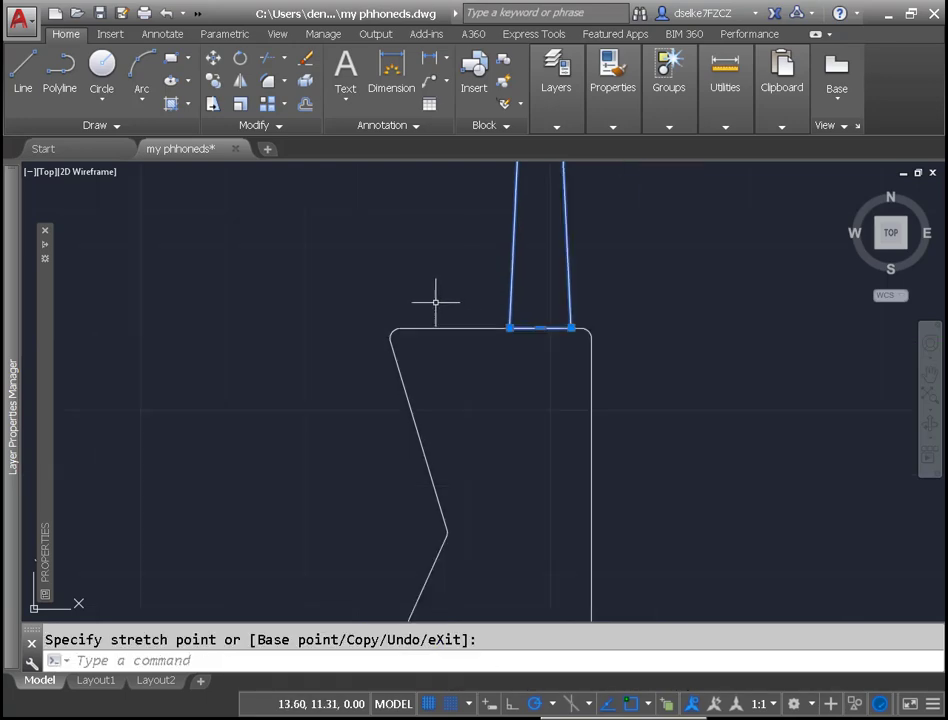
pyautogui.press('Escape')
pyautogui.press('Escape')
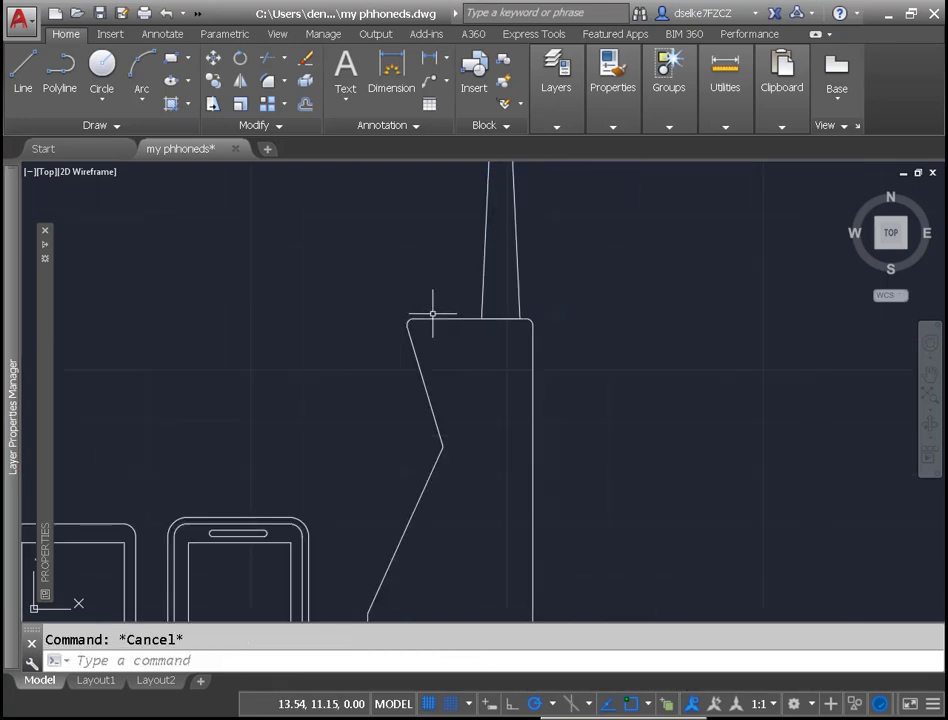
pyautogui.scroll(-3, 400, 285)
pyautogui.moveTo(483, 304)
pyautogui.mouseDown(button='middle')
pyautogui.moveTo(542, 372)
pyautogui.moveTo(622, 408)
pyautogui.mouseUp(button='middle')
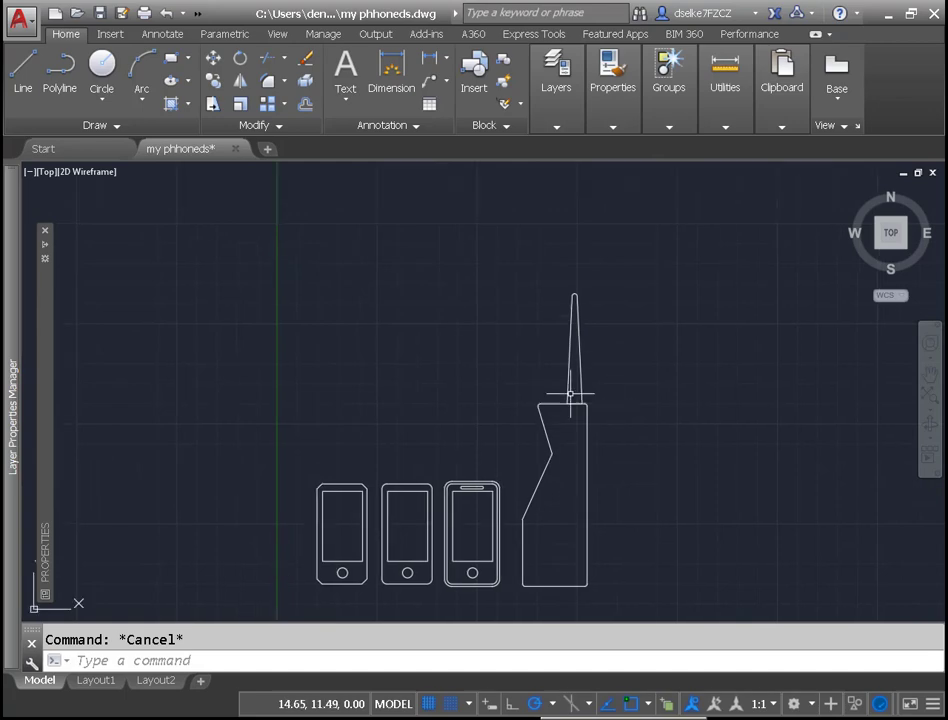